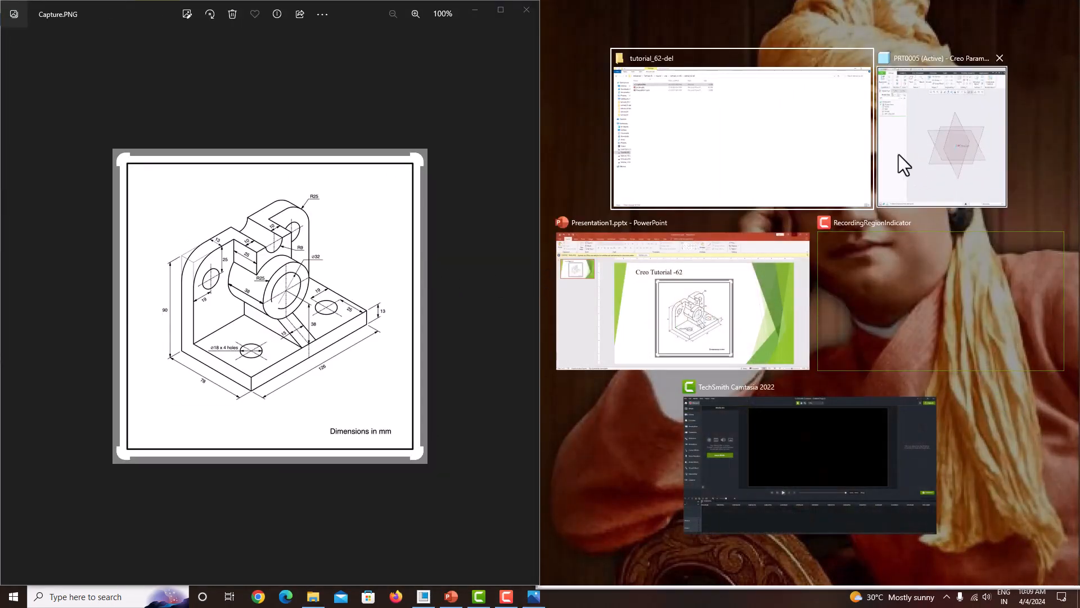
Switch to the Creo part window and place the reference drawing beside it in a narrower window at a readable zoom.
left_click(912, 162)
left_click_drag(541, 256, 217, 299)
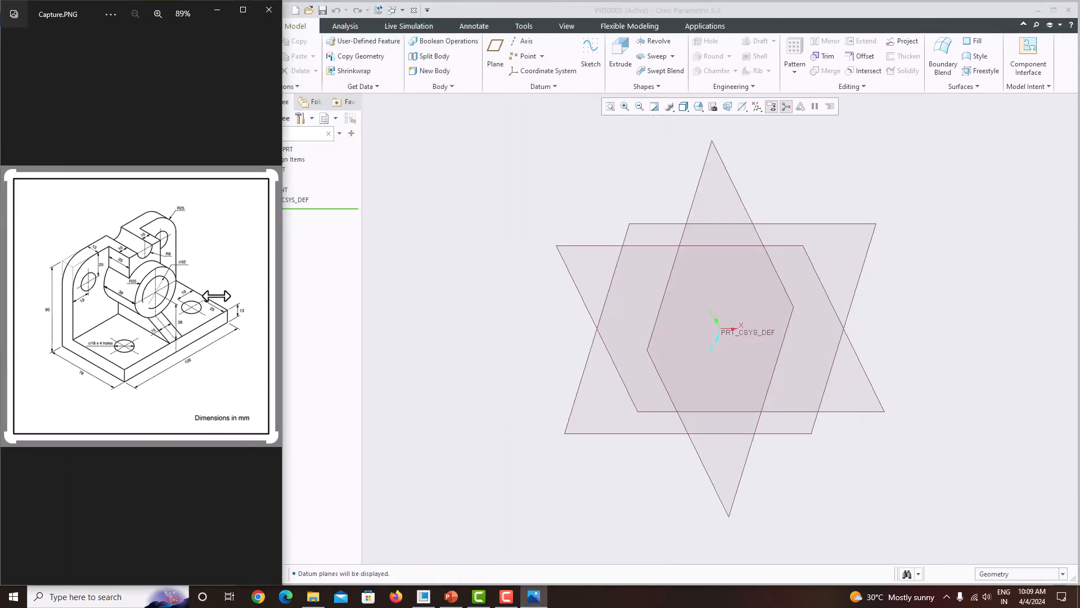
scroll(186, 332, "up", 3)
scroll(174, 337, "down", 2)
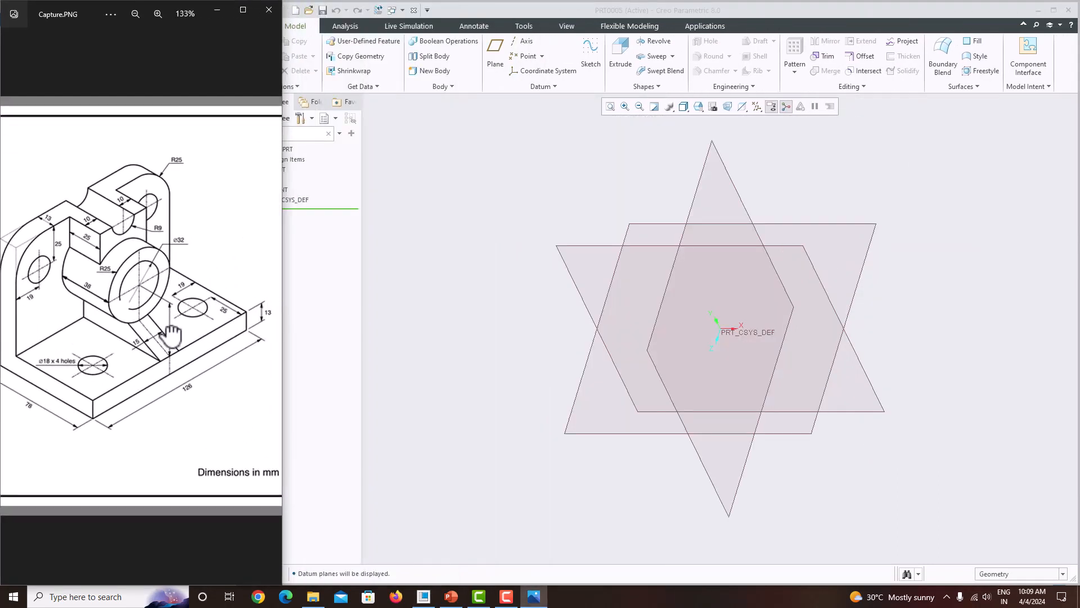
left_click_drag(171, 337, 184, 336)
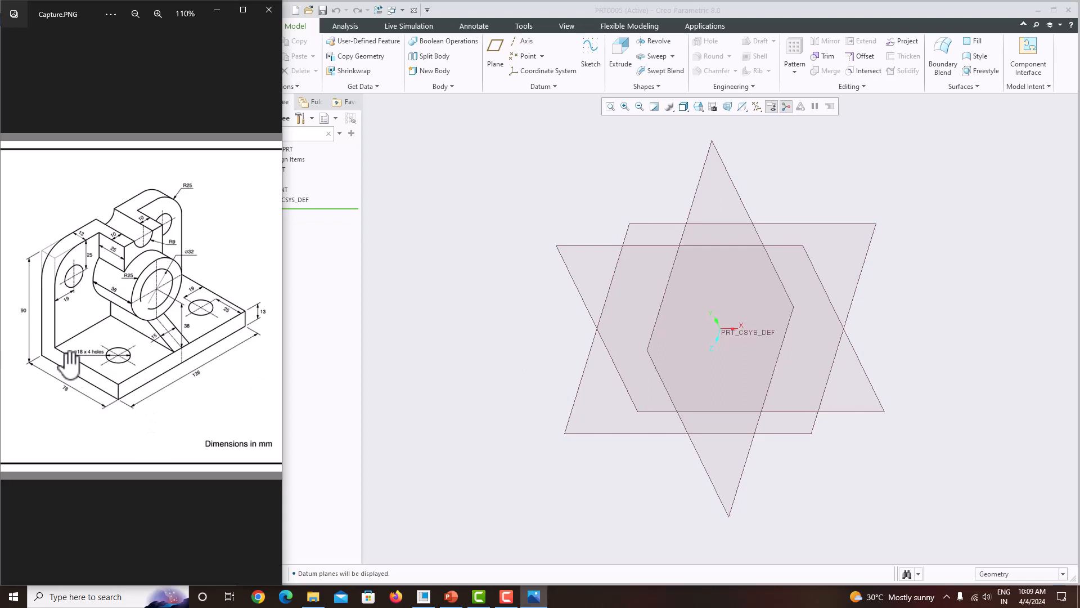
Start a sketch on the FRONT datum plane.
left_click(586, 250)
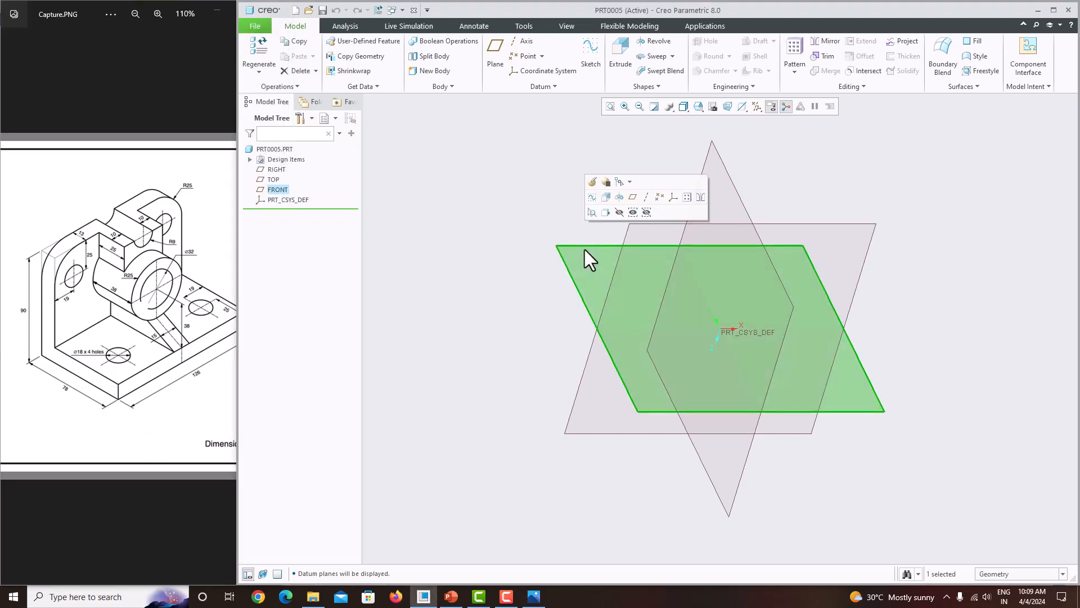
left_click(593, 47)
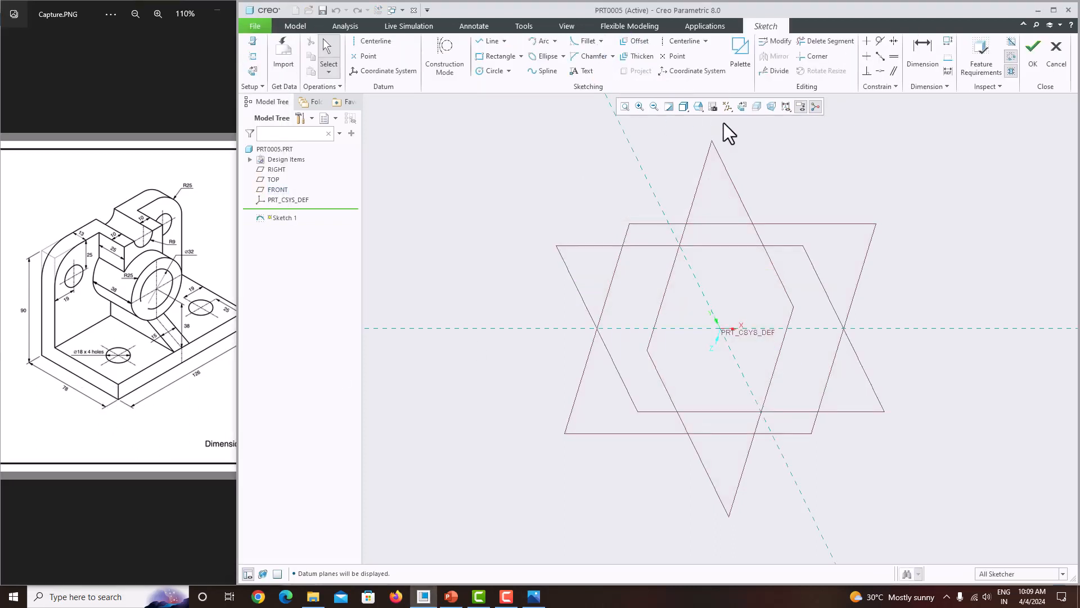
left_click(679, 42)
left_click(721, 151)
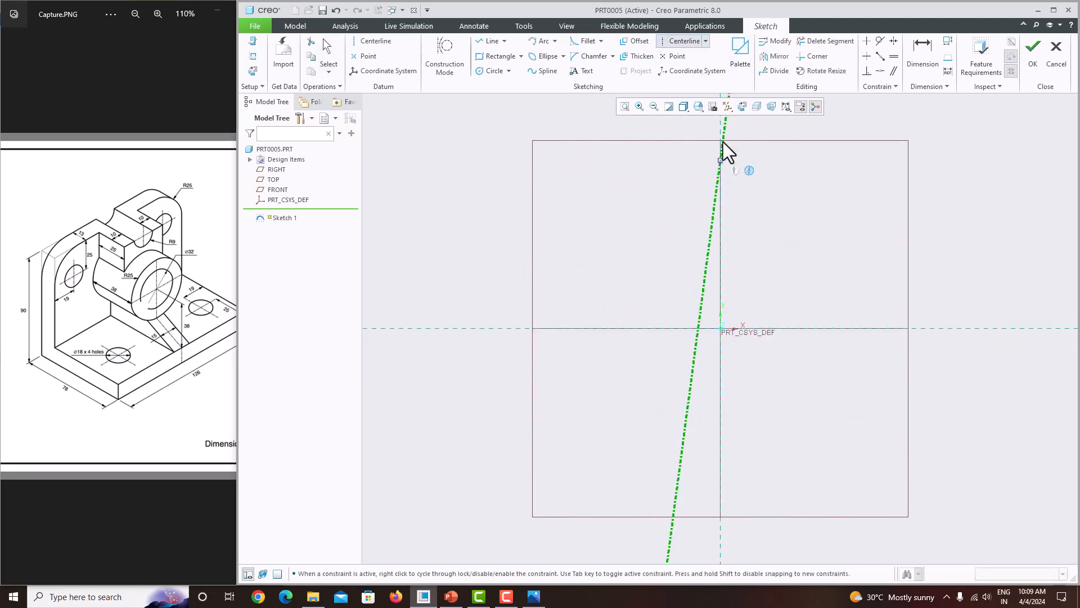
key("ctrl+z")
Draw a vertical and a horizontal centerline through the origin along the sketch references.
left_click(688, 44)
left_click(723, 159)
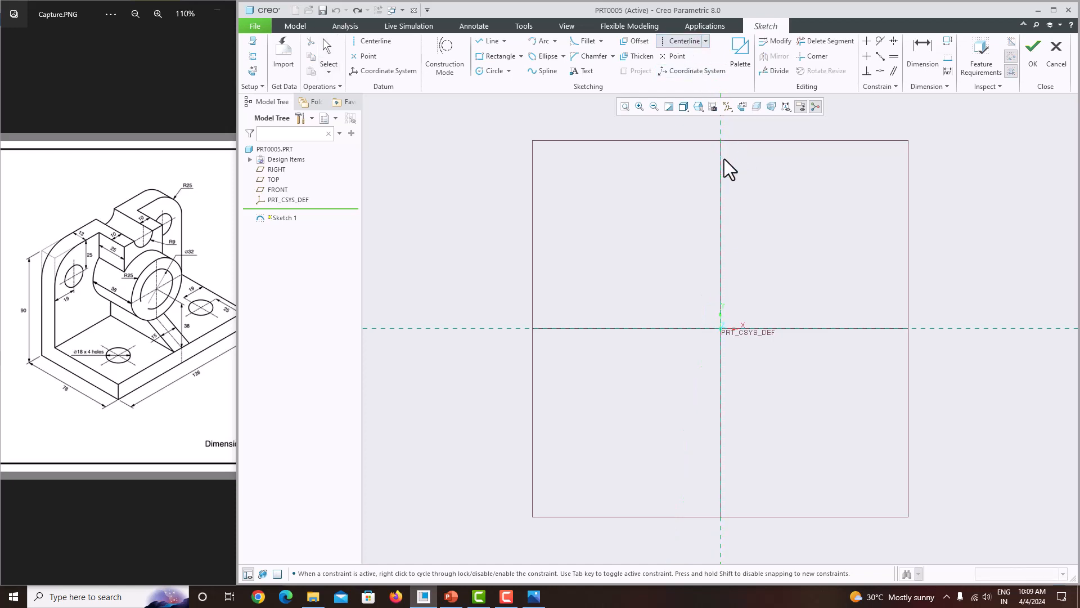
left_click(722, 147)
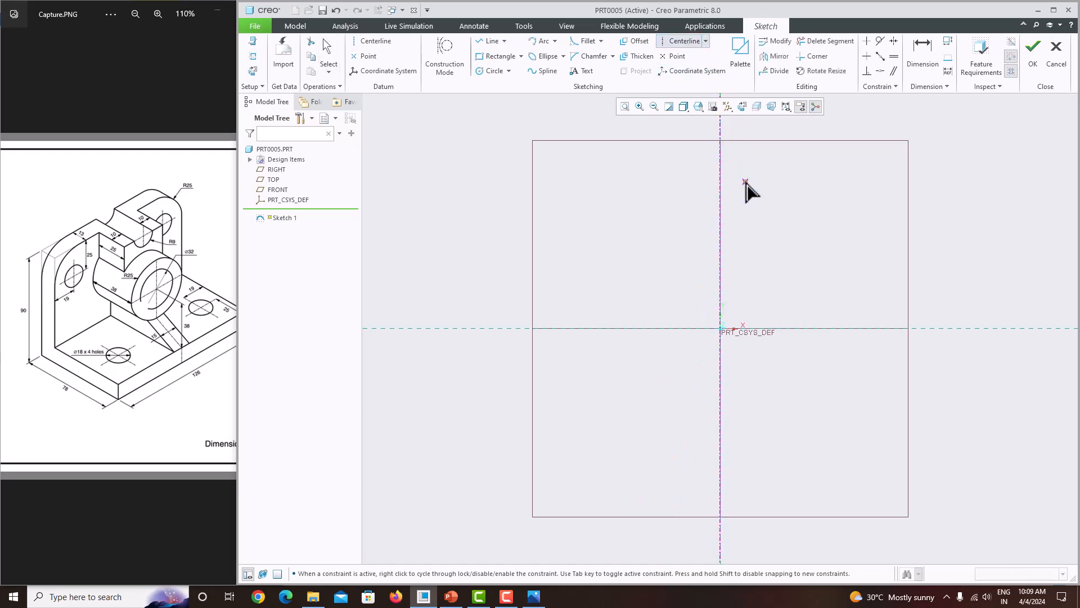
left_click(774, 328)
left_click(743, 328)
middle_click(768, 263)
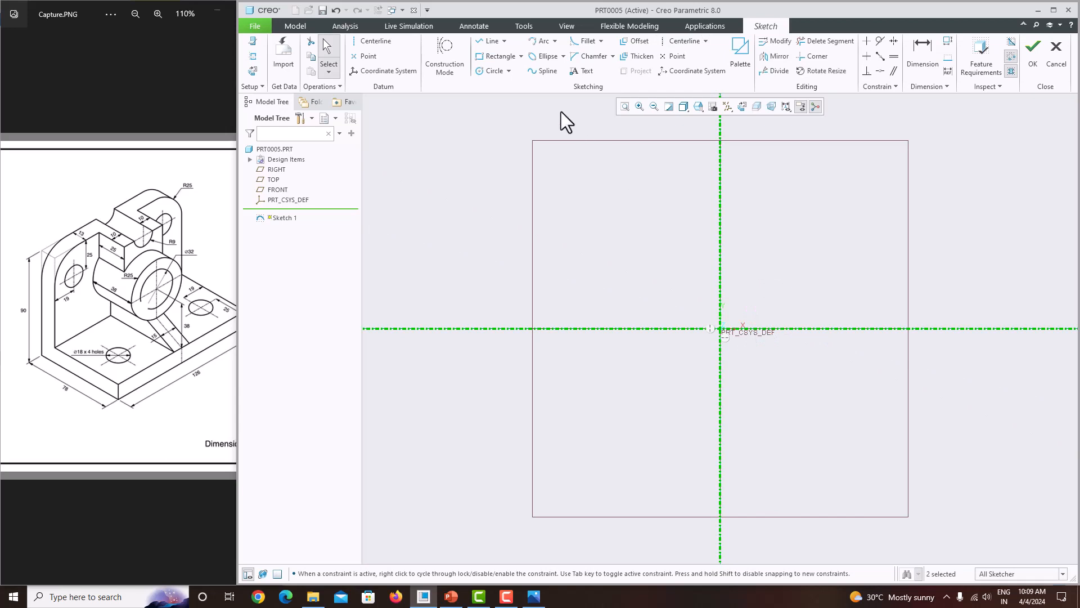
Sketch a rectangle about 367 wide and 30 high, resting on the horizontal centerline and symmetric about the vertical one.
left_click(497, 59)
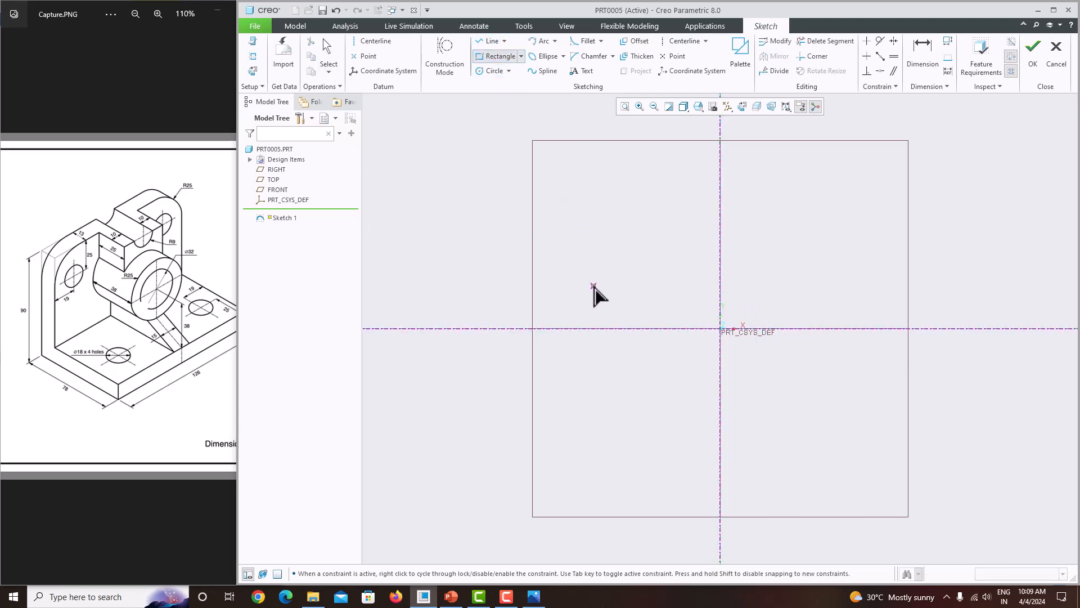
left_click(584, 306)
left_click(856, 330)
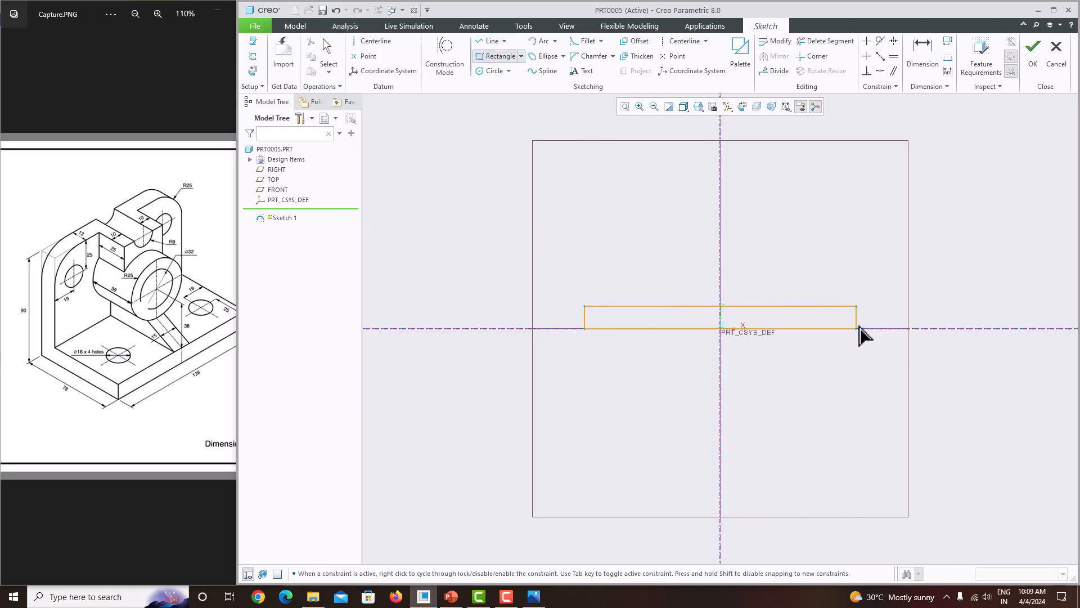
middle_click(911, 256)
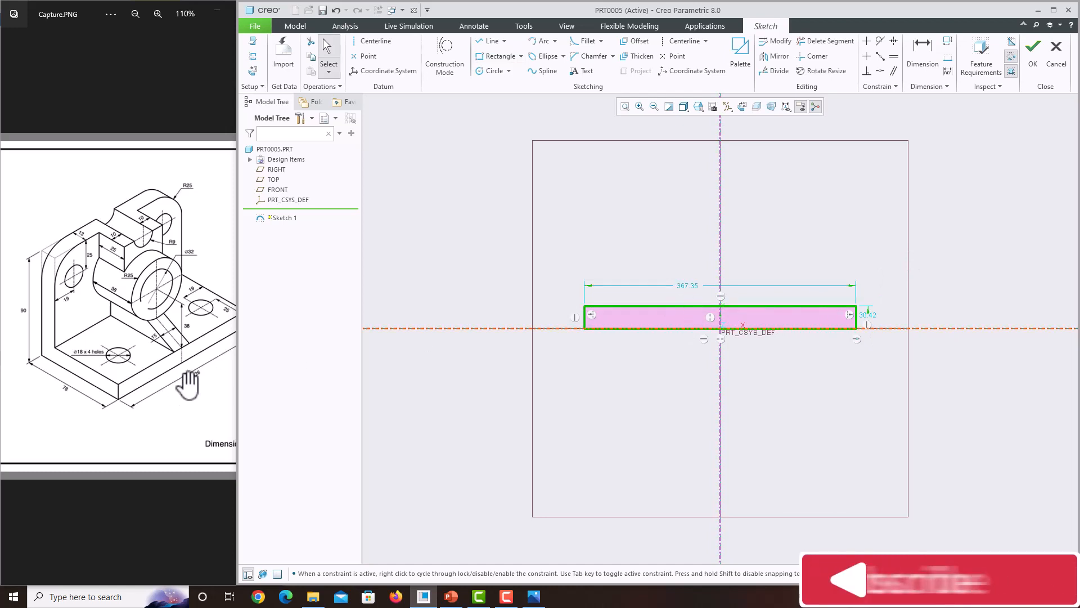
Set the base rectangle's width to 126 and its height to 13, and finish the sketch.
left_click_drag(188, 385, 151, 394)
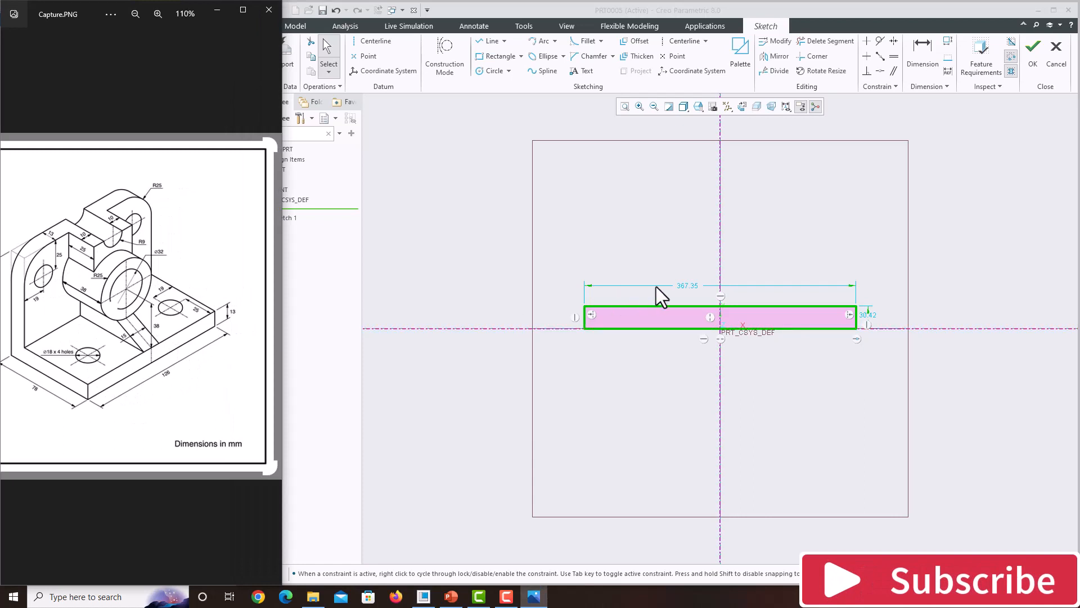
left_click(692, 285)
double_click(692, 285)
type("126")
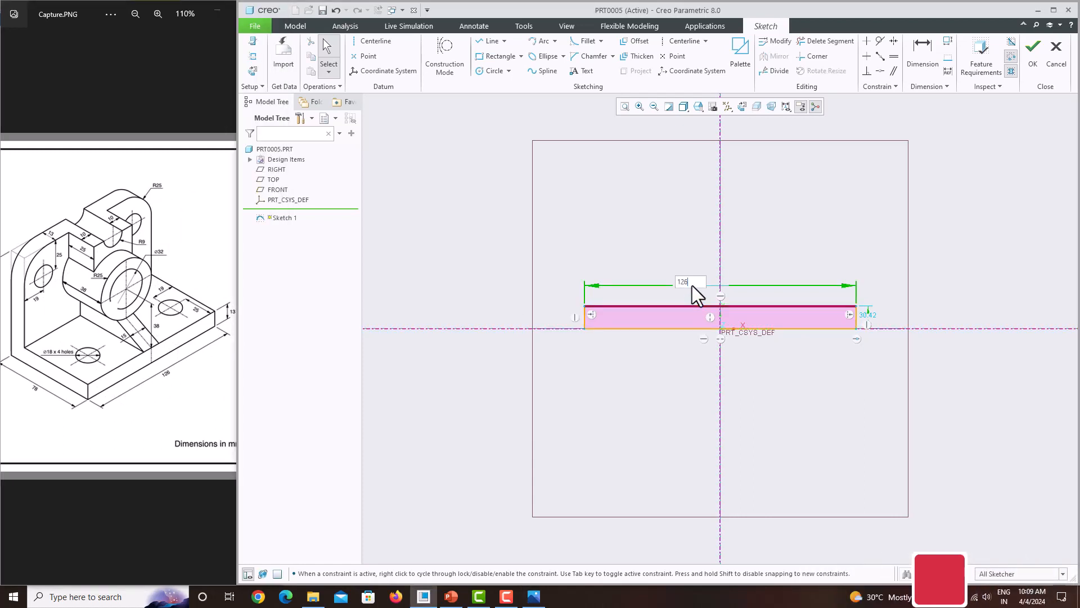
key("Return")
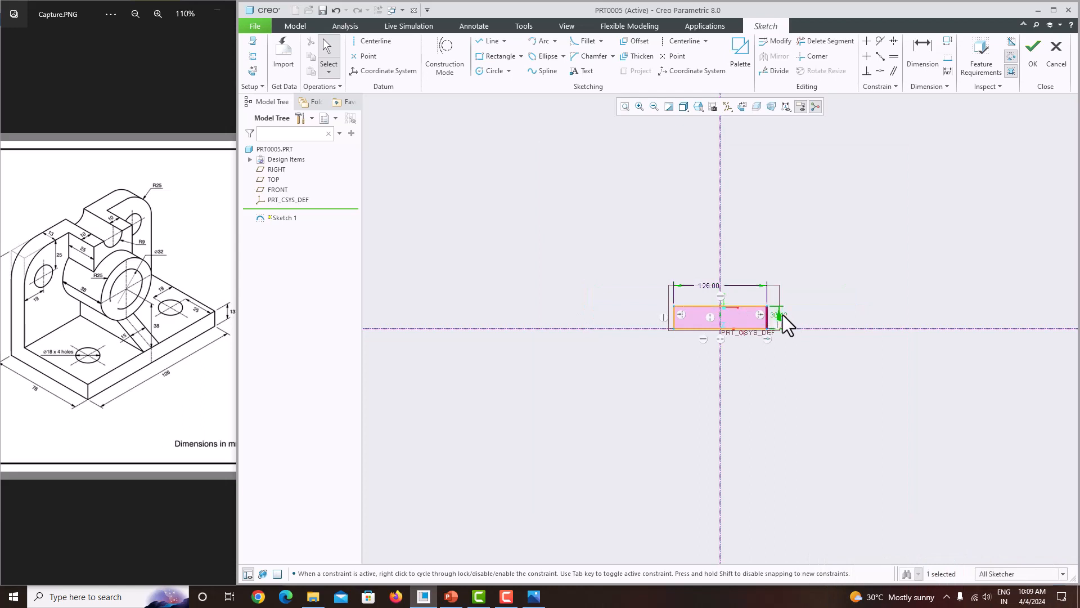
double_click(780, 315)
type("13")
key("Return")
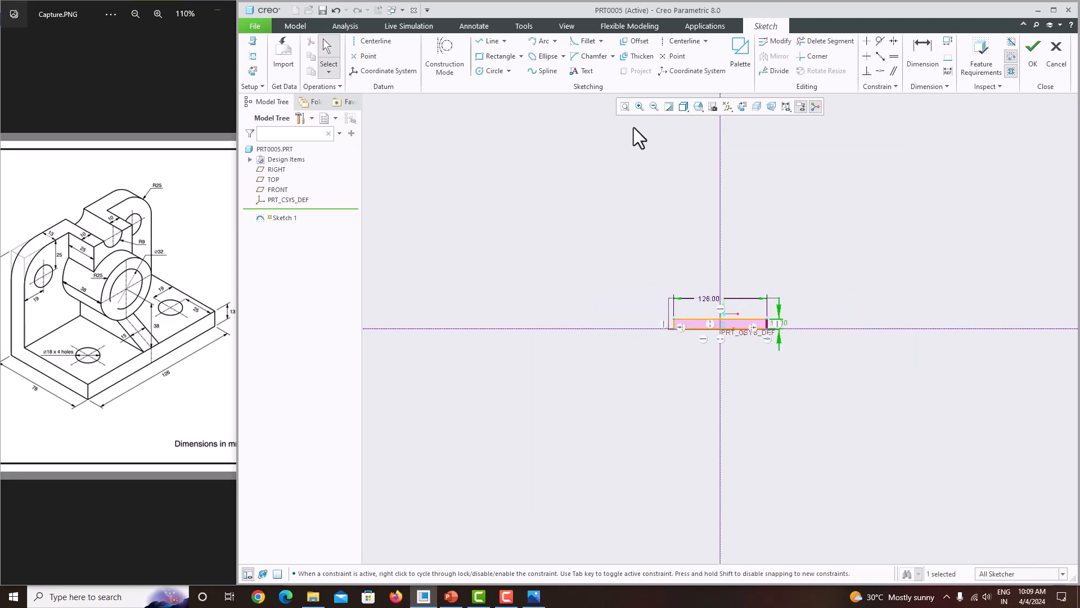
left_click(625, 106)
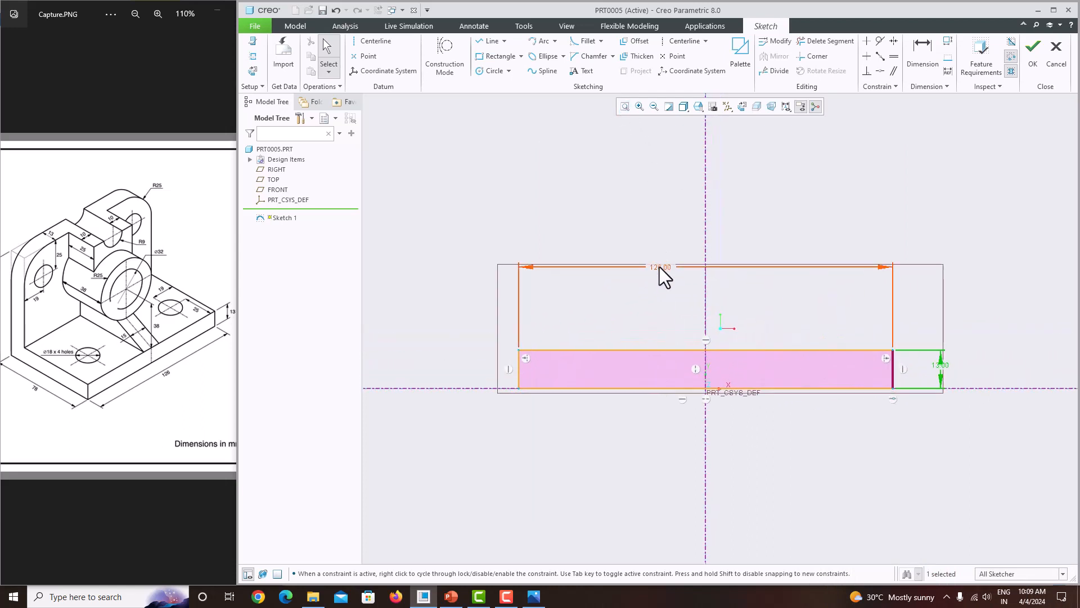
left_click_drag(659, 267, 673, 321)
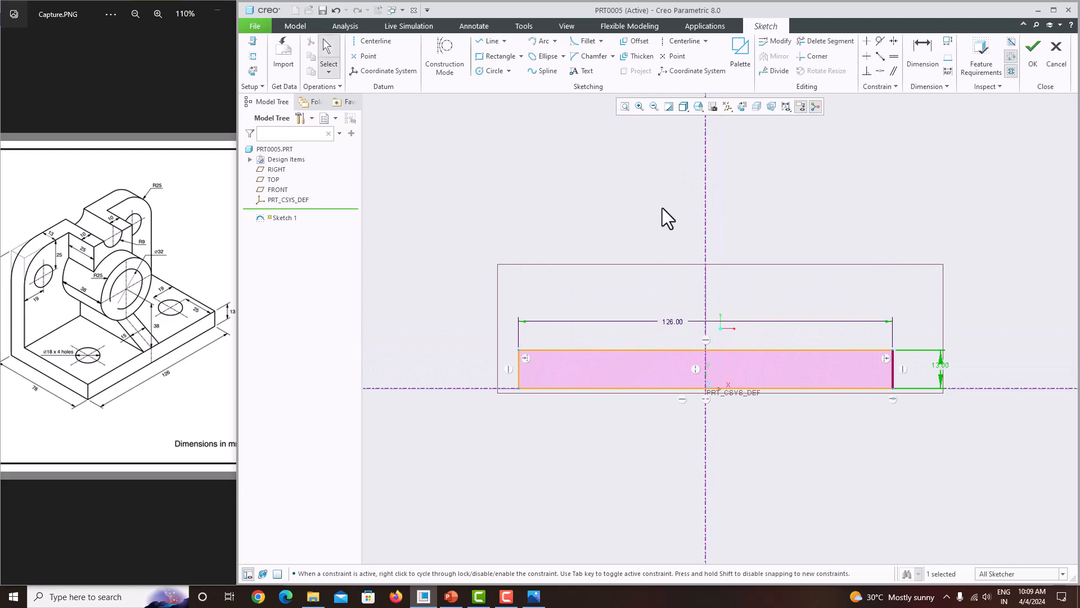
left_click(1034, 56)
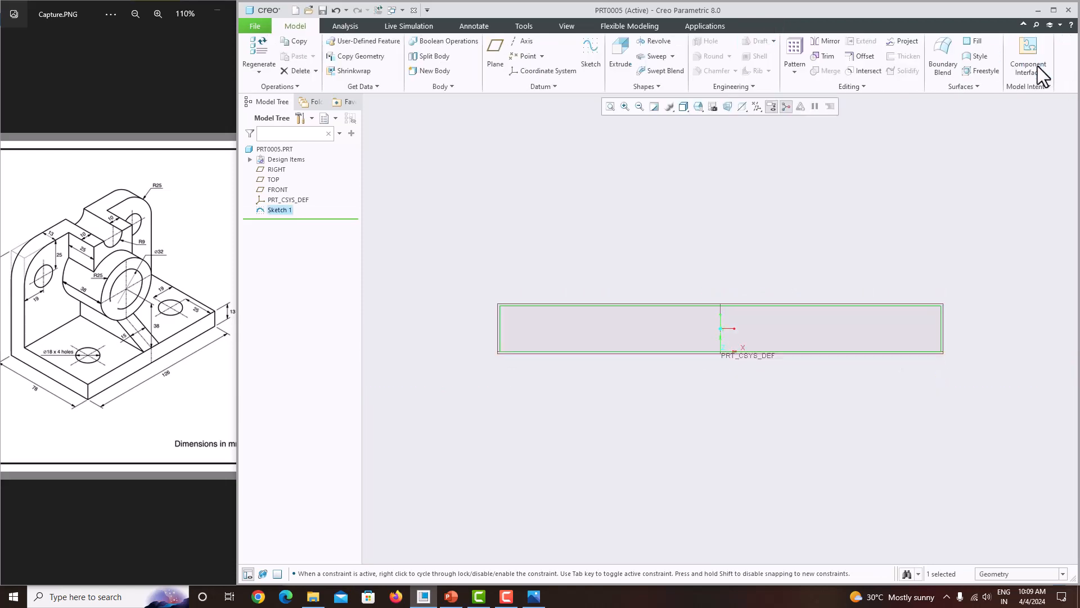
Extrude the base rectangle as a solid, symmetric about the sketch plane, with a depth of 78.
left_click(619, 60)
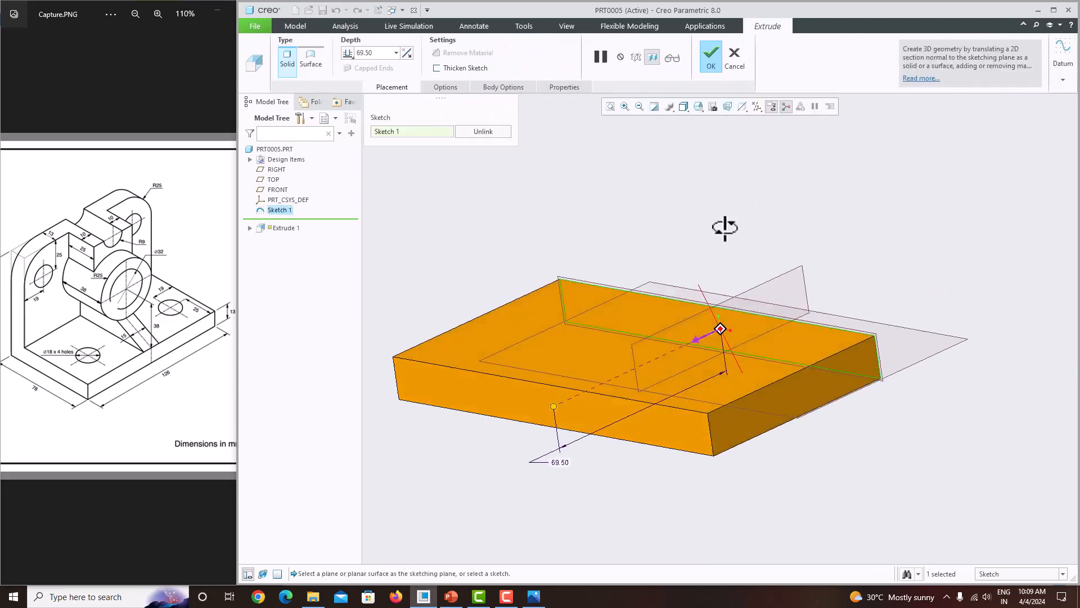
left_click(348, 53)
left_click(362, 79)
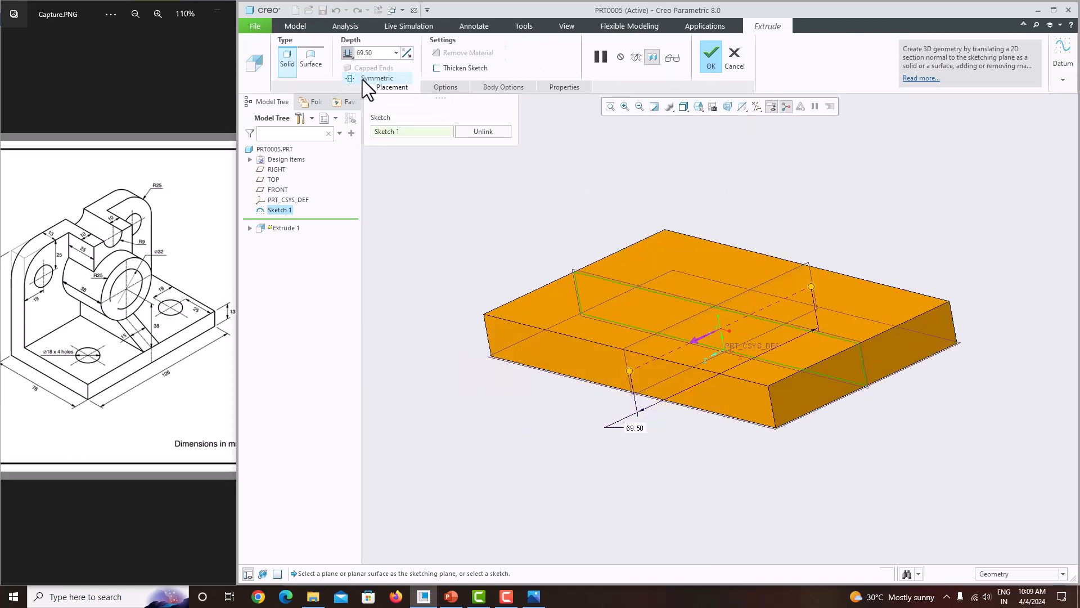
scroll(34, 415, "up", 3)
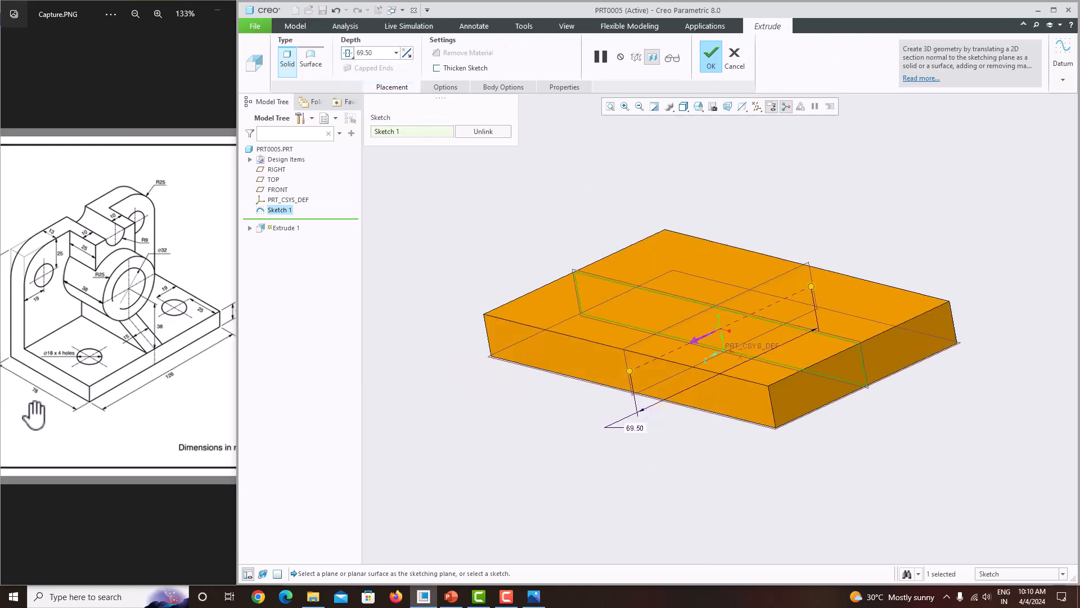
left_click_drag(34, 415, 50, 416)
scroll(56, 444, "down", 4)
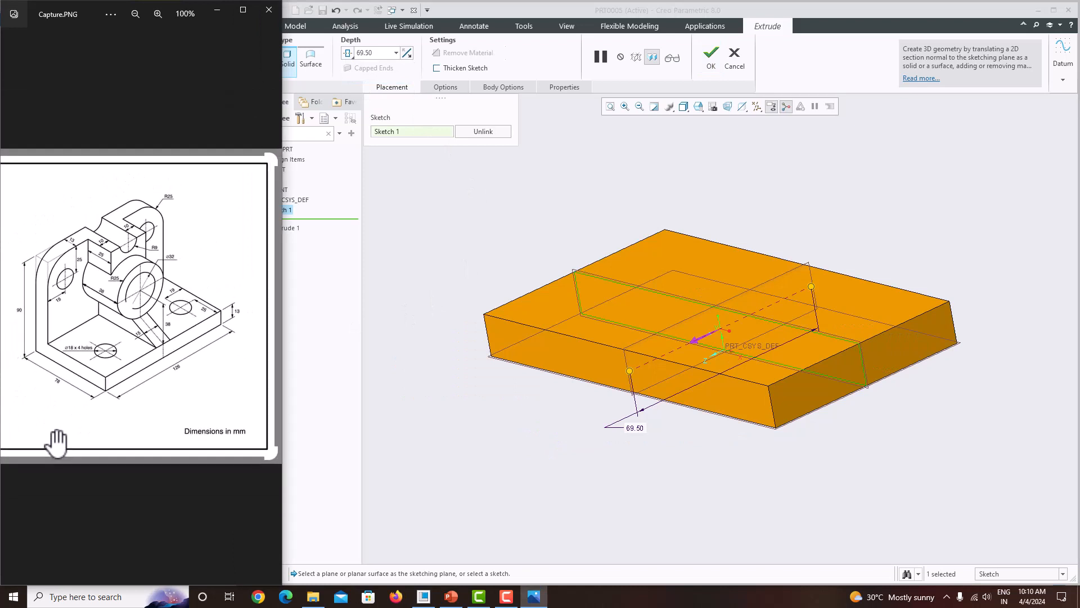
double_click(390, 52)
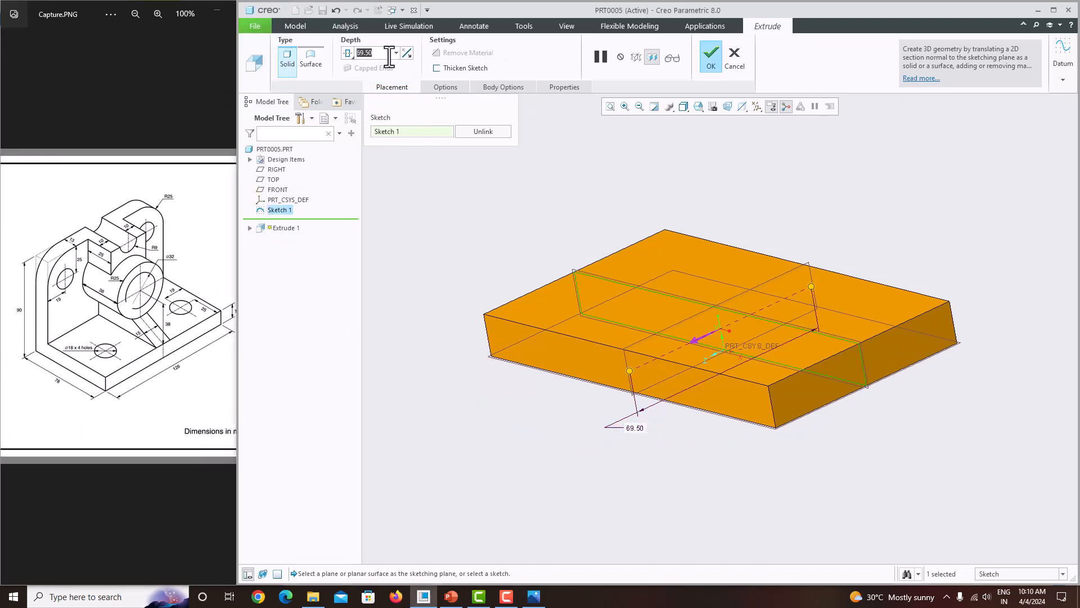
type("78")
key("Return")
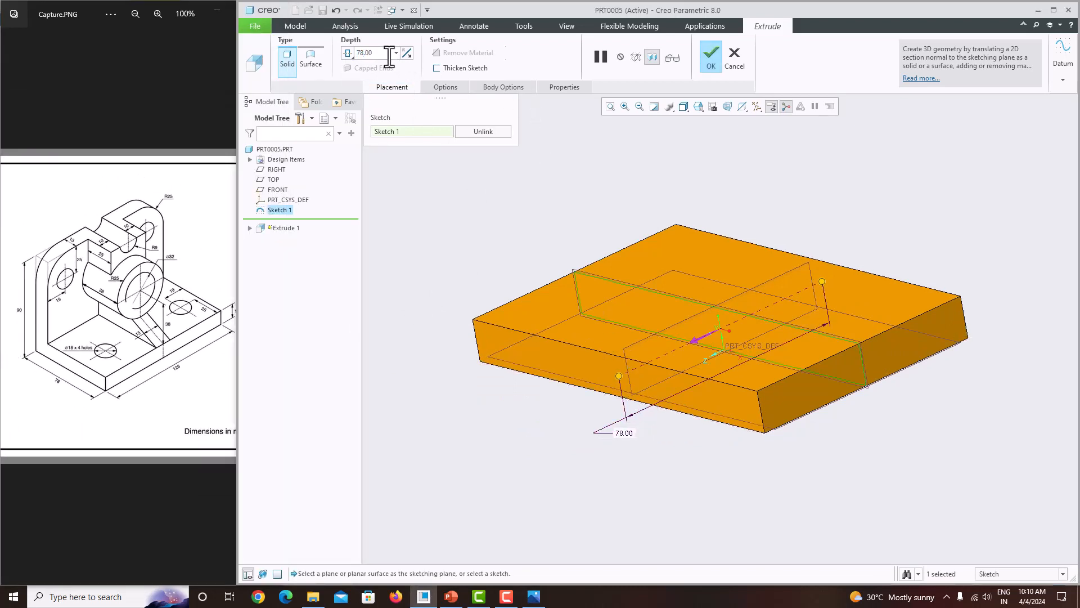
middle_click(721, 163)
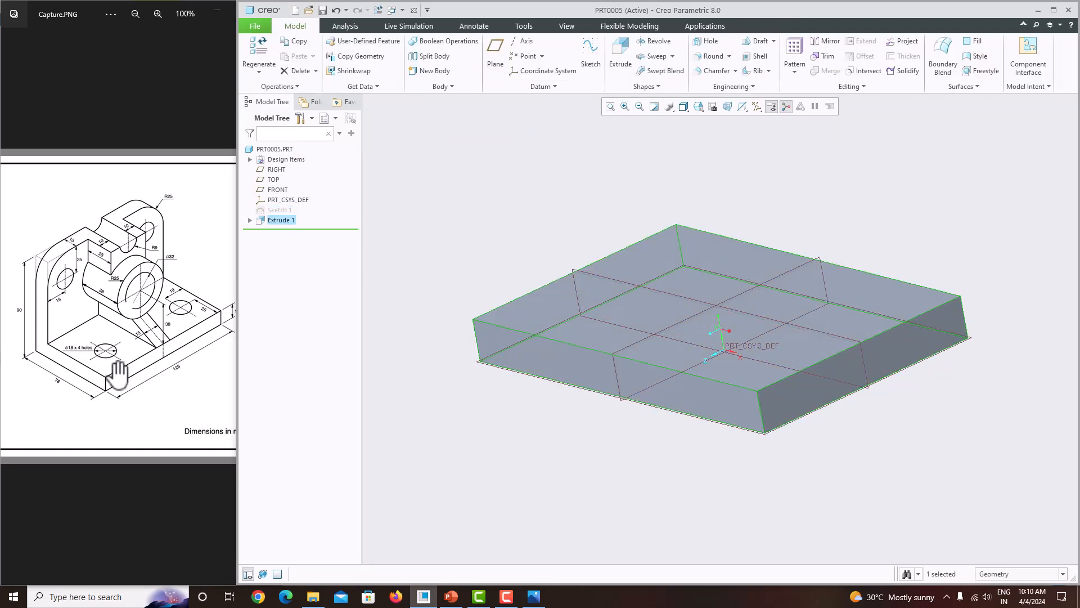
Start a sketch on the base block's long side face, viewed square to the sketch plane.
middle_click_drag(617, 401, 559, 461)
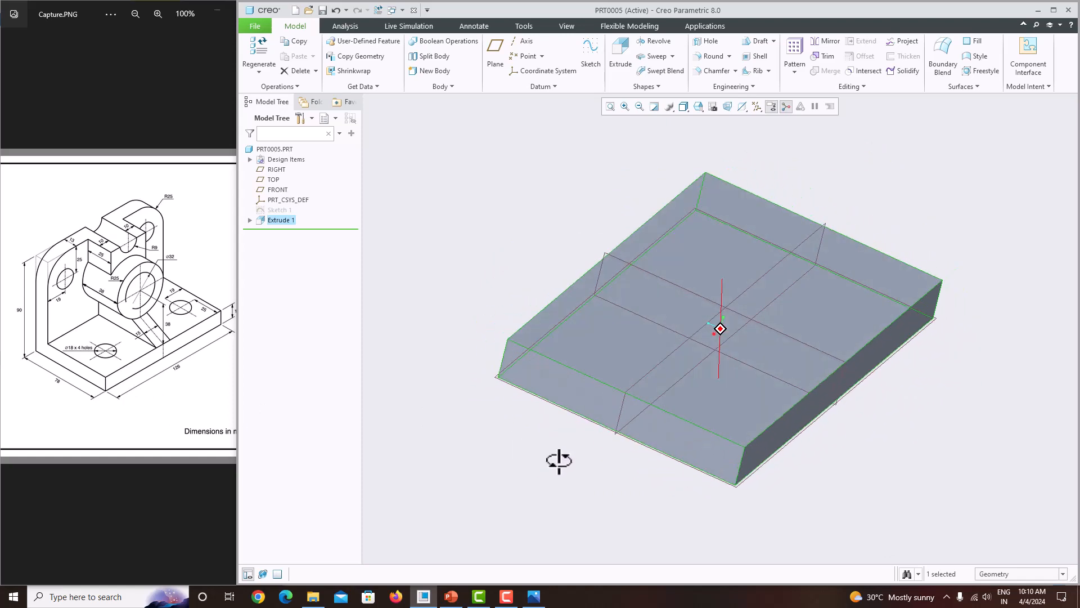
middle_click_drag(460, 269, 592, 255)
left_click(592, 254)
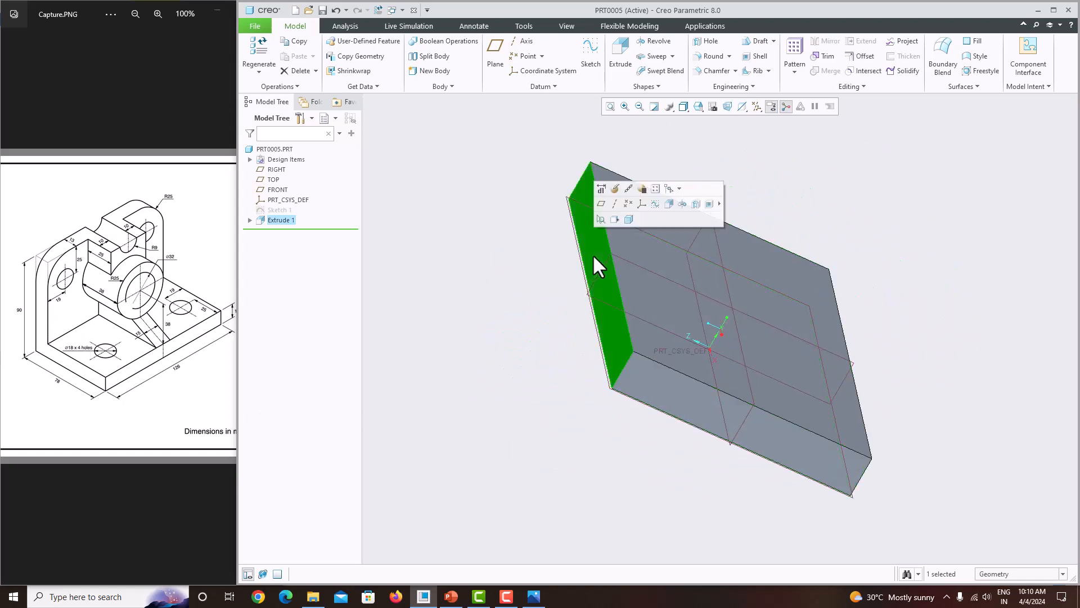
left_click(592, 61)
left_click(739, 111)
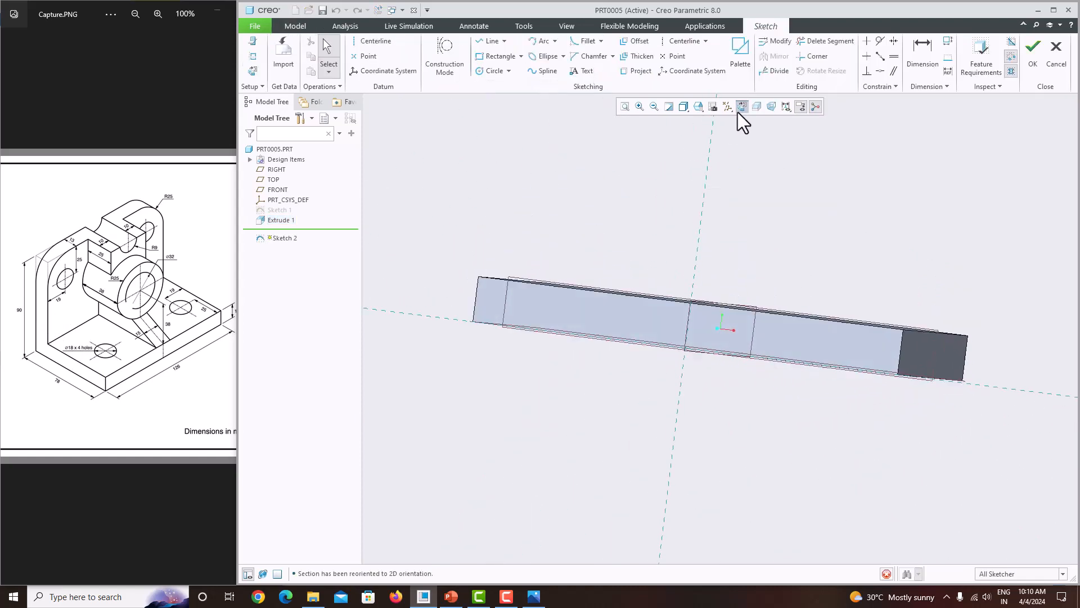
Add the block's top edge and both end edges as sketch references.
left_click(253, 56)
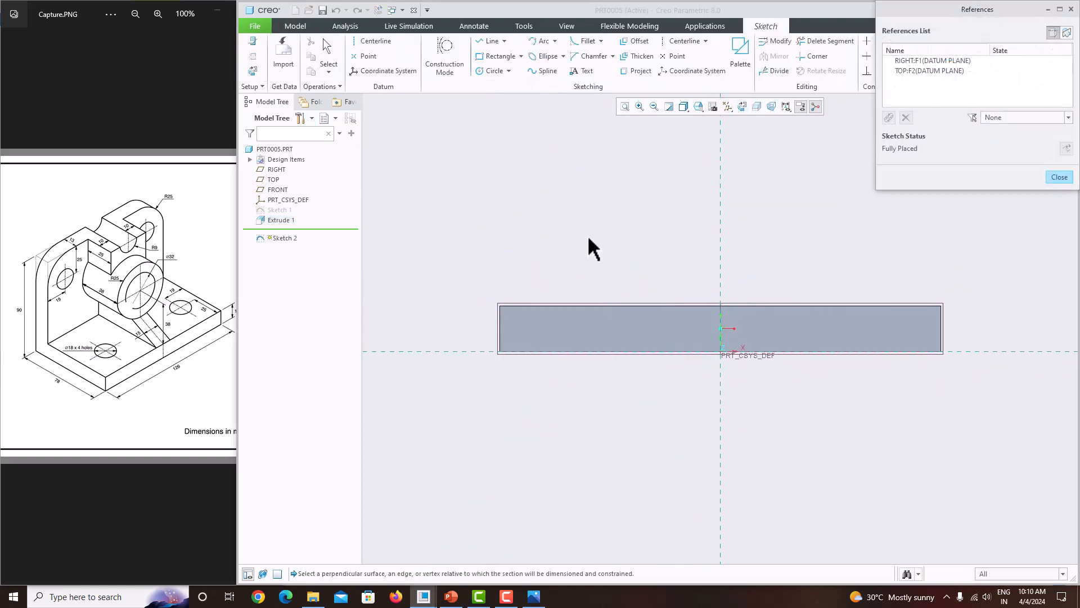
left_click(589, 304)
left_click(507, 329)
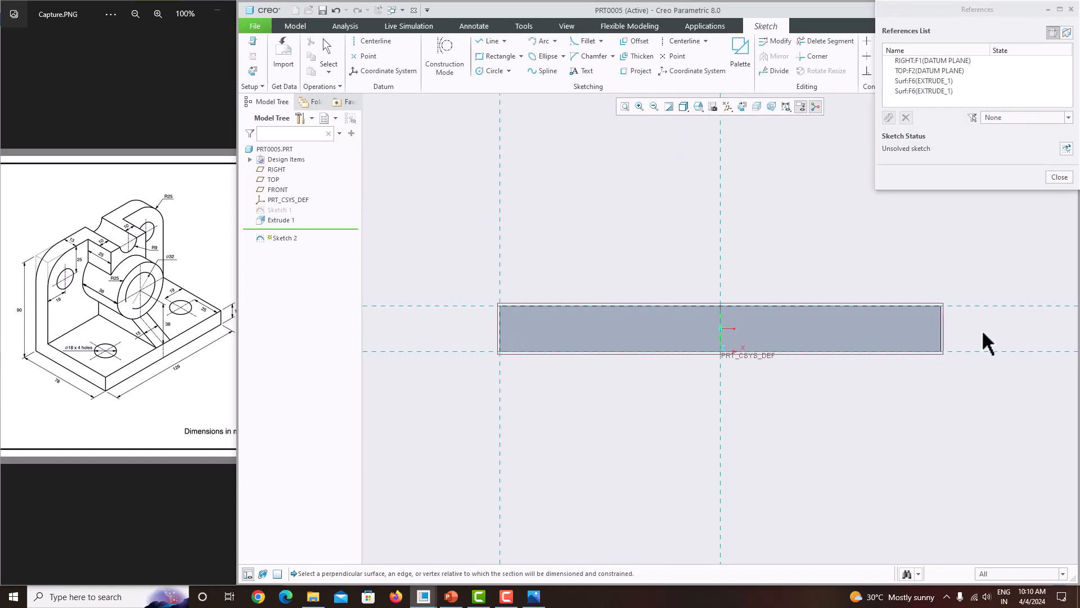
left_click(941, 325)
left_click(1059, 176)
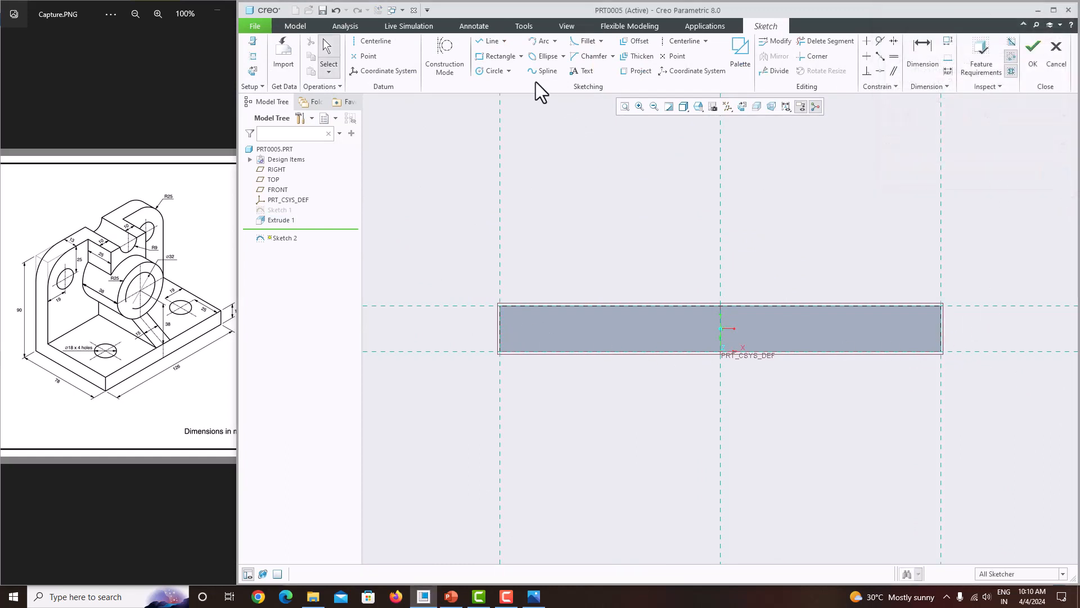
Sketch a rectangle about 50 high on the block's top edge, spanning the full width between the two end references.
left_click(485, 55)
left_click(500, 130)
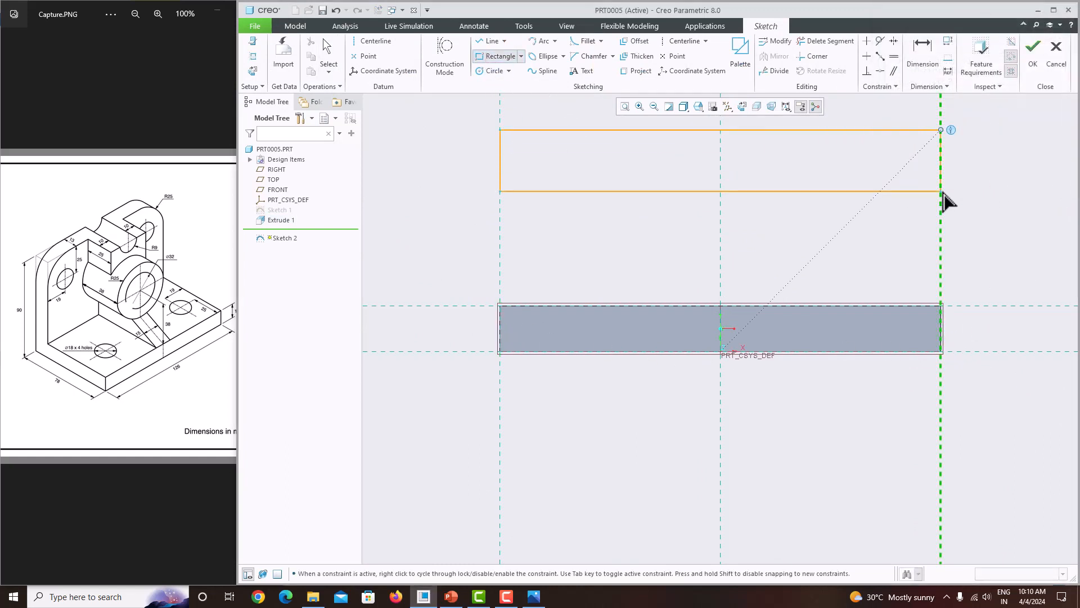
left_click(943, 306)
middle_click(1004, 251)
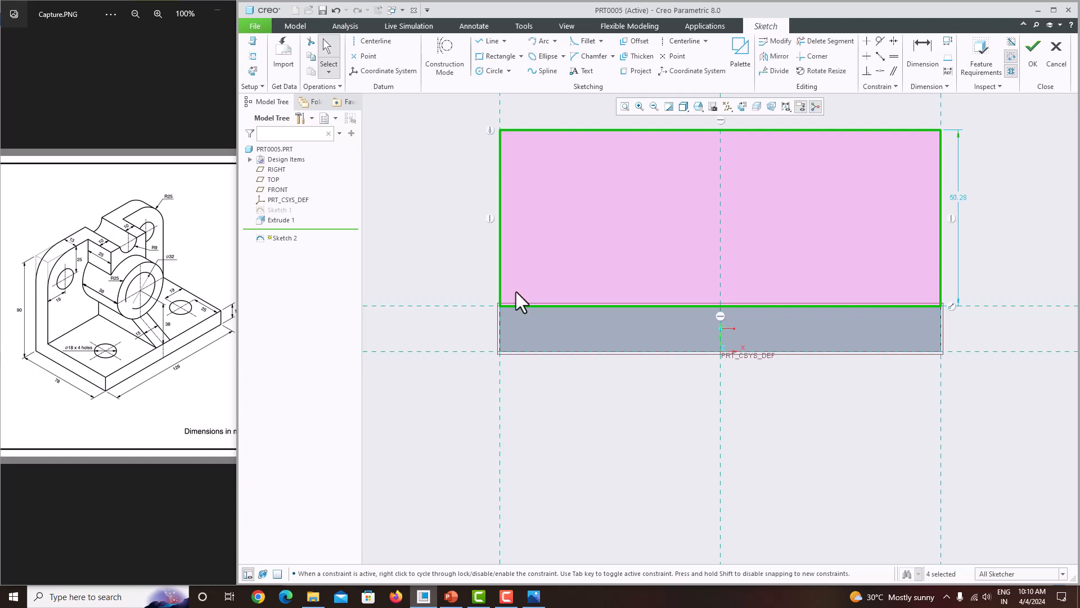
Dimension the rectangle's top edge at 90 from the base block's bottom edge and finish the sketch.
left_click(913, 62)
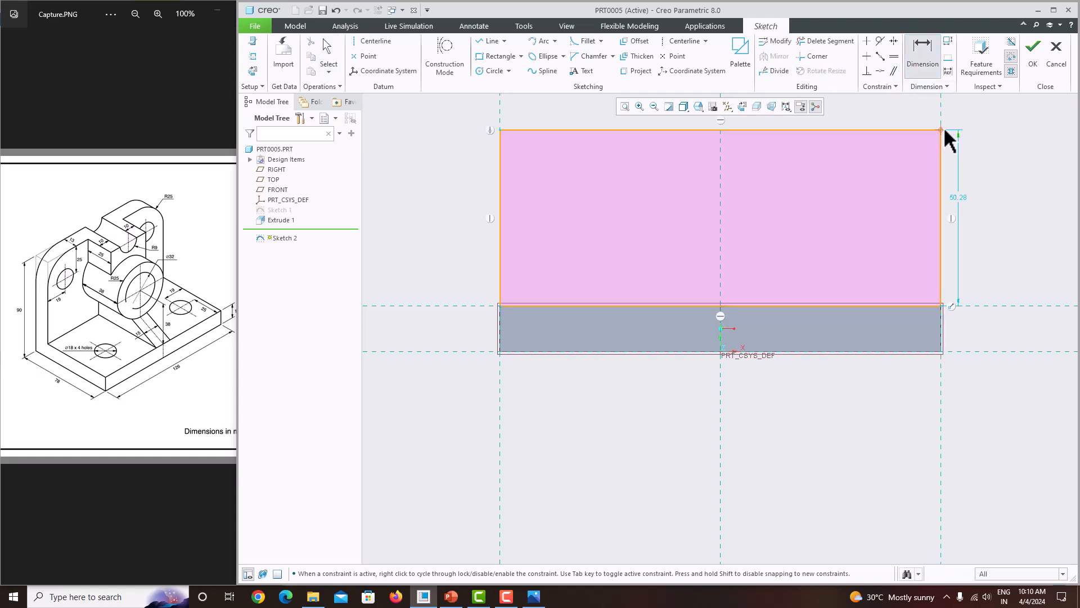
middle_click(1002, 284)
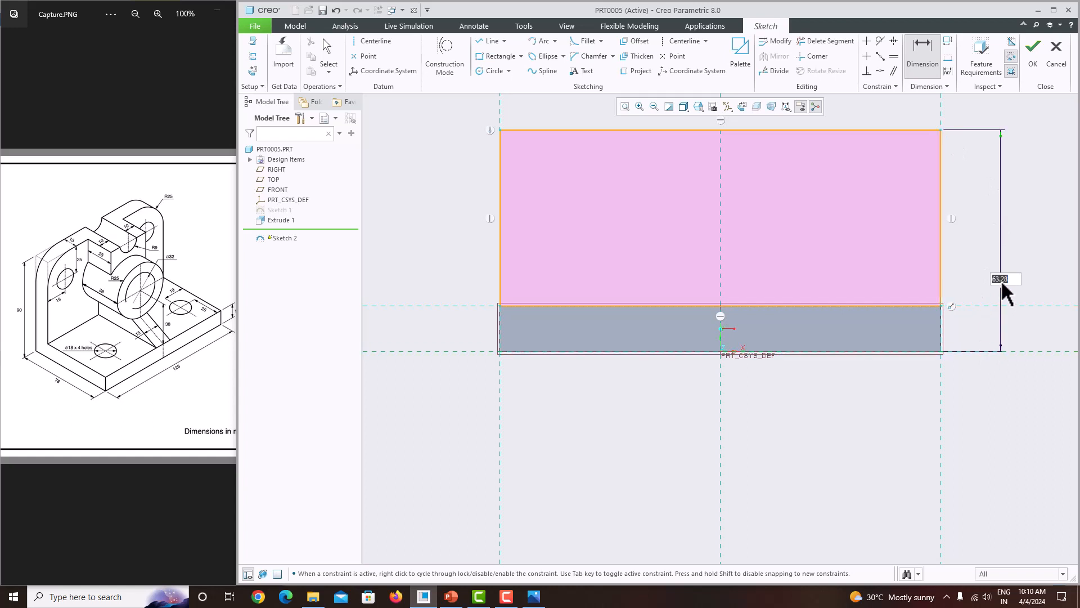
key("Return")
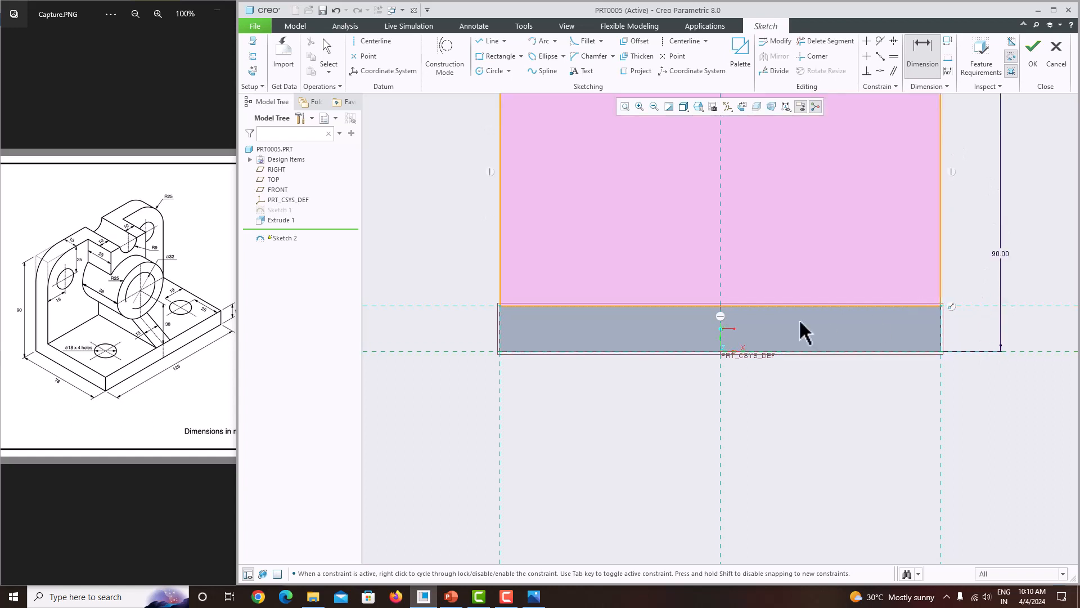
scroll(785, 319, "up", 4)
scroll(786, 295, "down", 3)
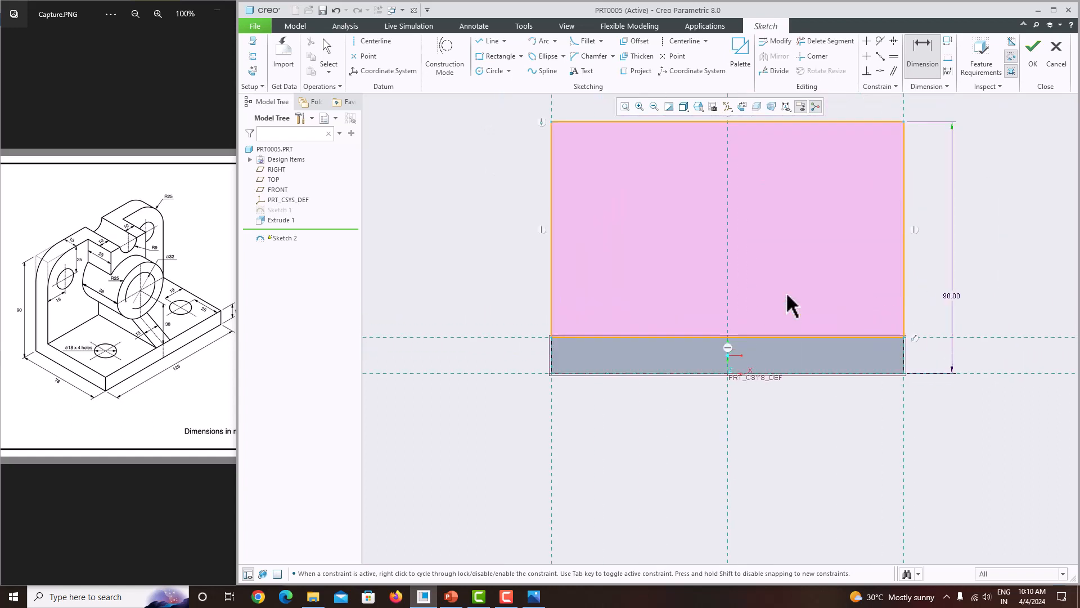
left_click(1039, 58)
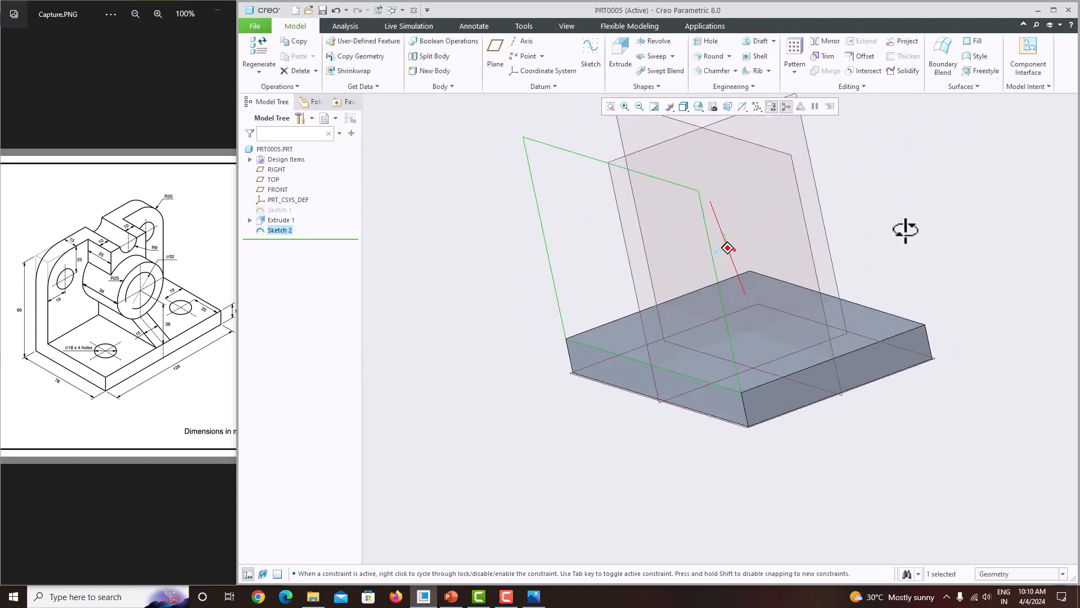
Extrude the rectangle as a solid 13 deep, with the direction flipped inward over the base plate.
left_click(627, 58)
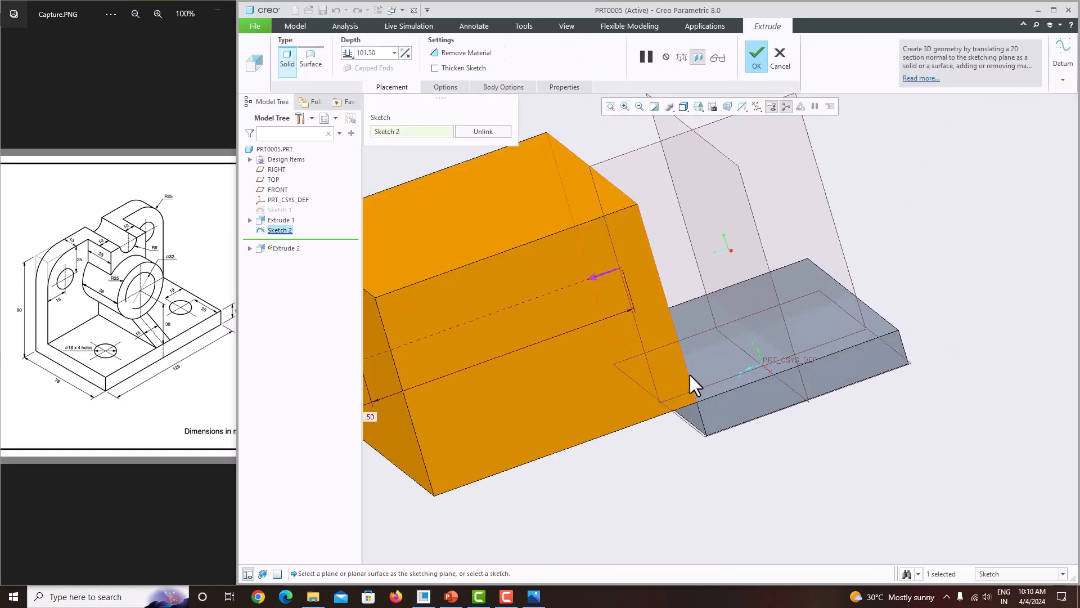
left_click(585, 246)
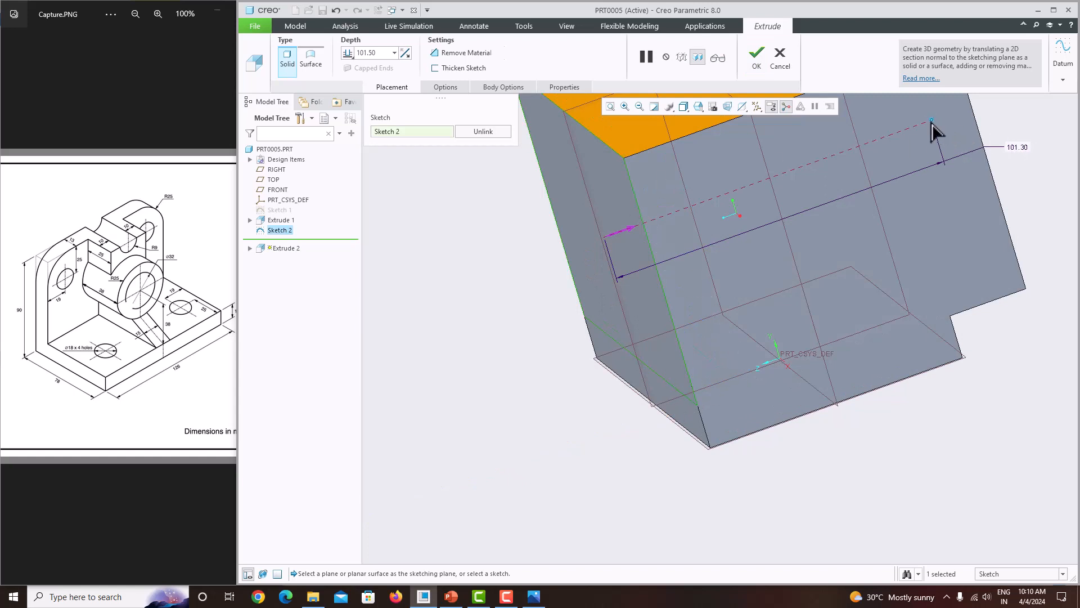
left_click_drag(932, 129, 681, 302)
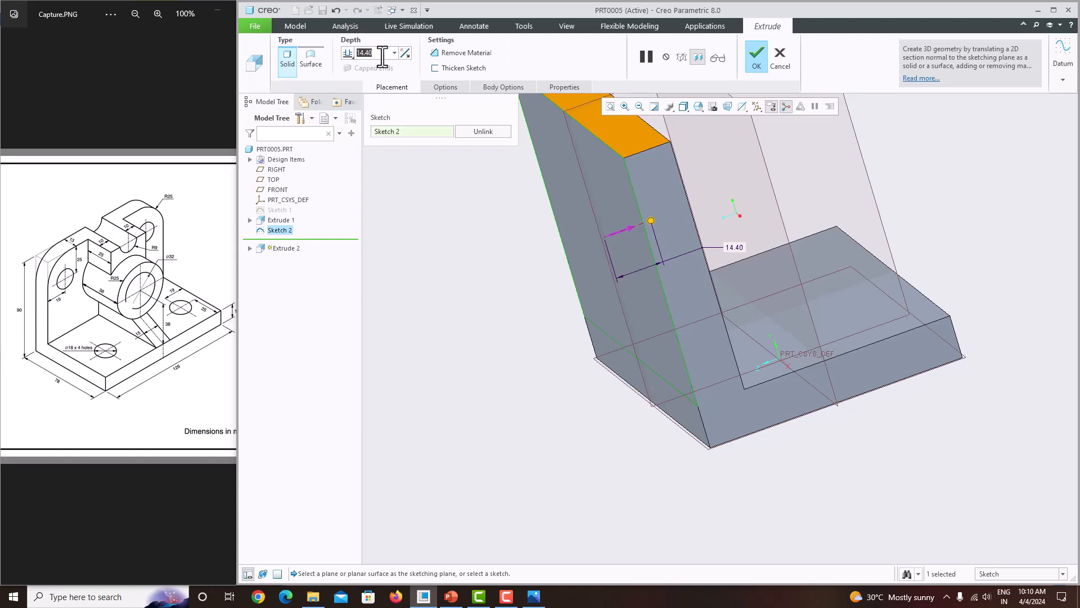
type("13")
key("Return")
left_click(753, 64)
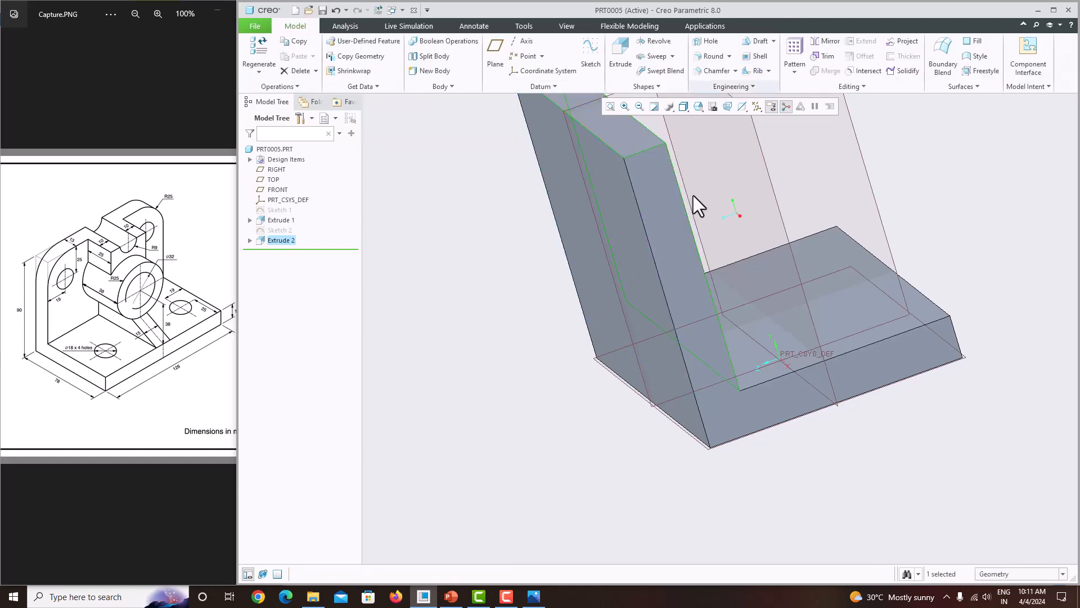
Start a sketch on the upright back plate's inner face, viewed square to the sketch plane.
scroll(642, 451, "down", 5)
middle_click_drag(643, 451, 584, 449)
scroll(589, 454, "down", 3)
scroll(607, 357, "up", 3)
scroll(607, 313, "down", 3)
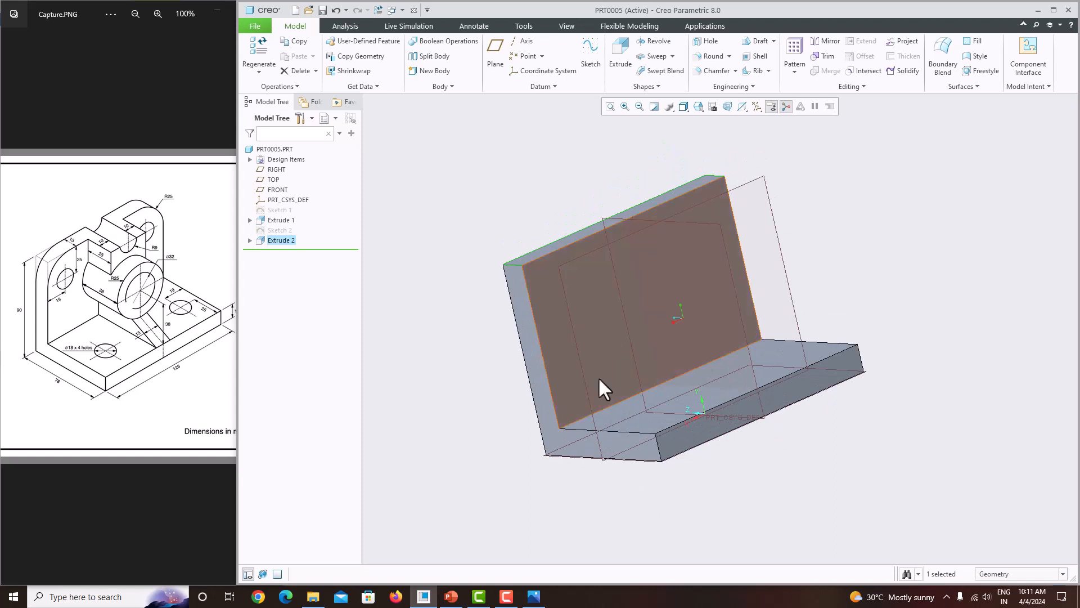
scroll(119, 275, "up", 1)
scroll(120, 275, "up", 2)
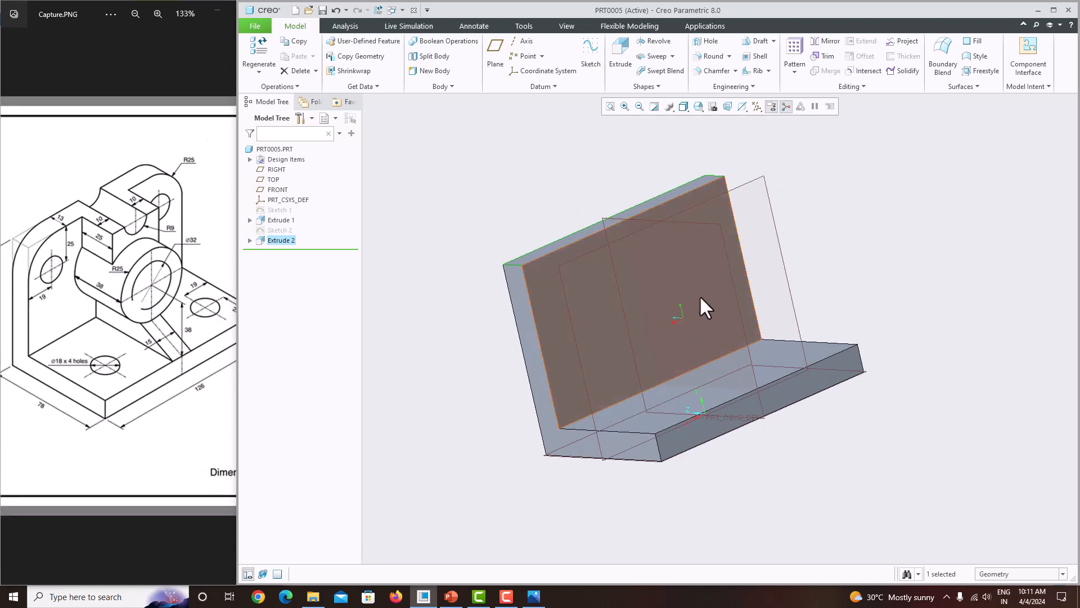
left_click(697, 292)
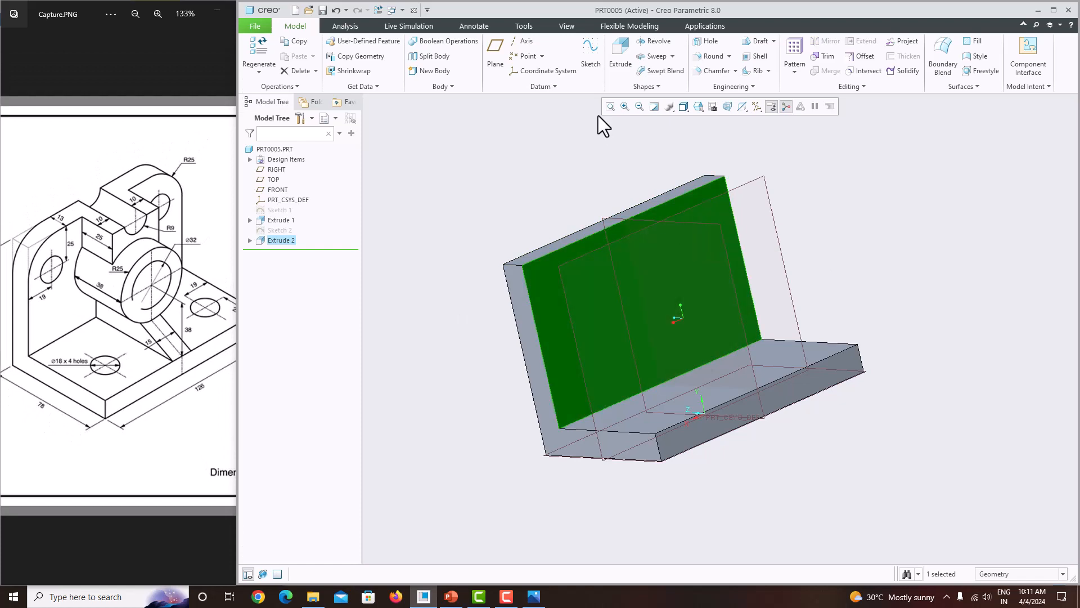
left_click(585, 67)
left_click(743, 109)
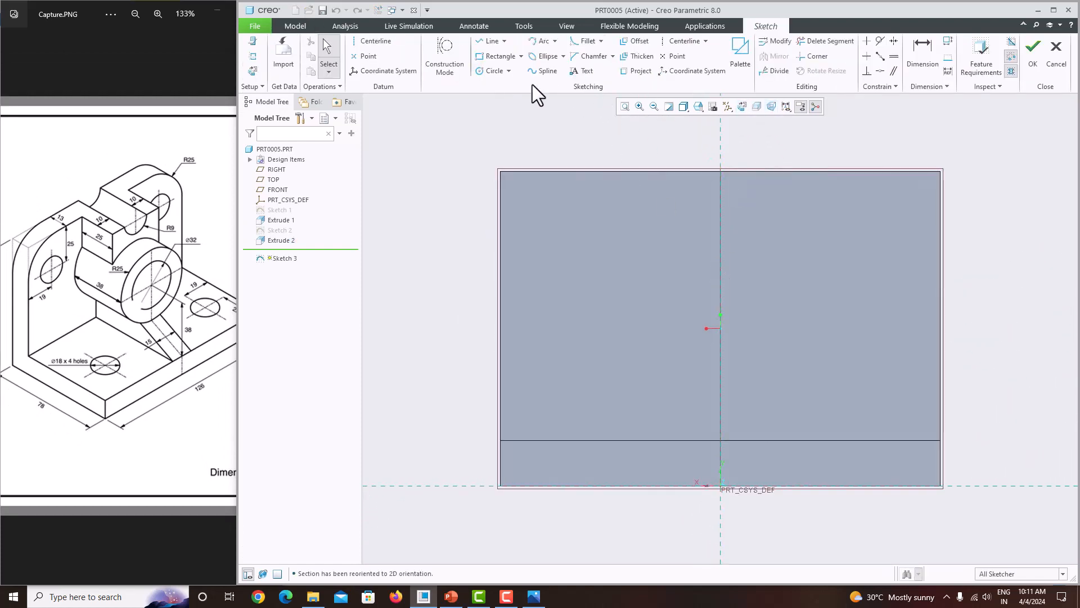
Sketch a circle about 42 in diameter, centred on the vertical reference about 59 above the base plate's bottom edge.
left_click(489, 68)
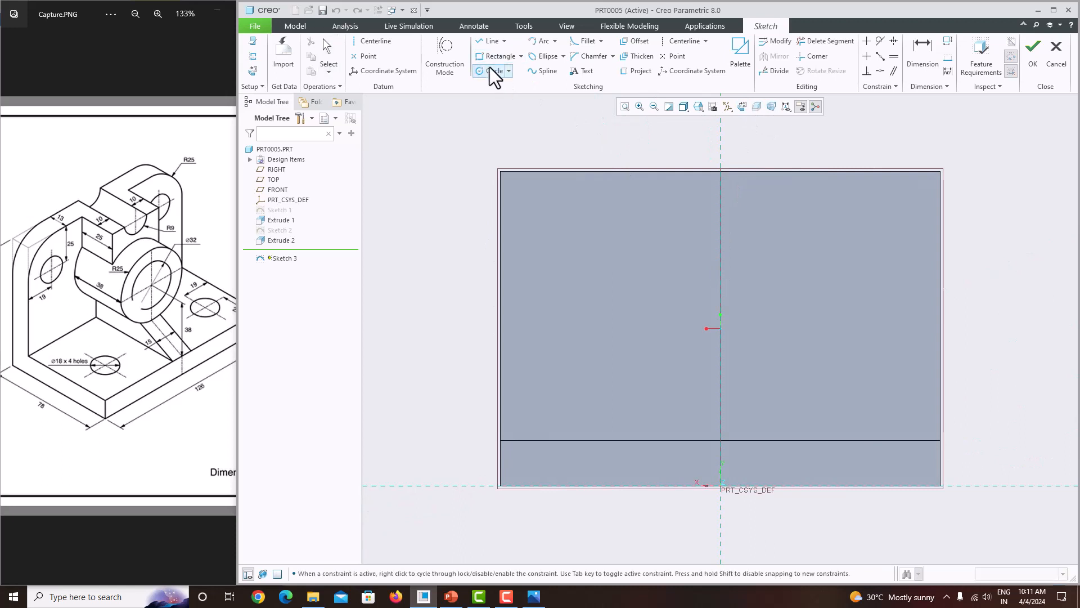
left_click(721, 279)
left_click(650, 273)
middle_click(584, 247)
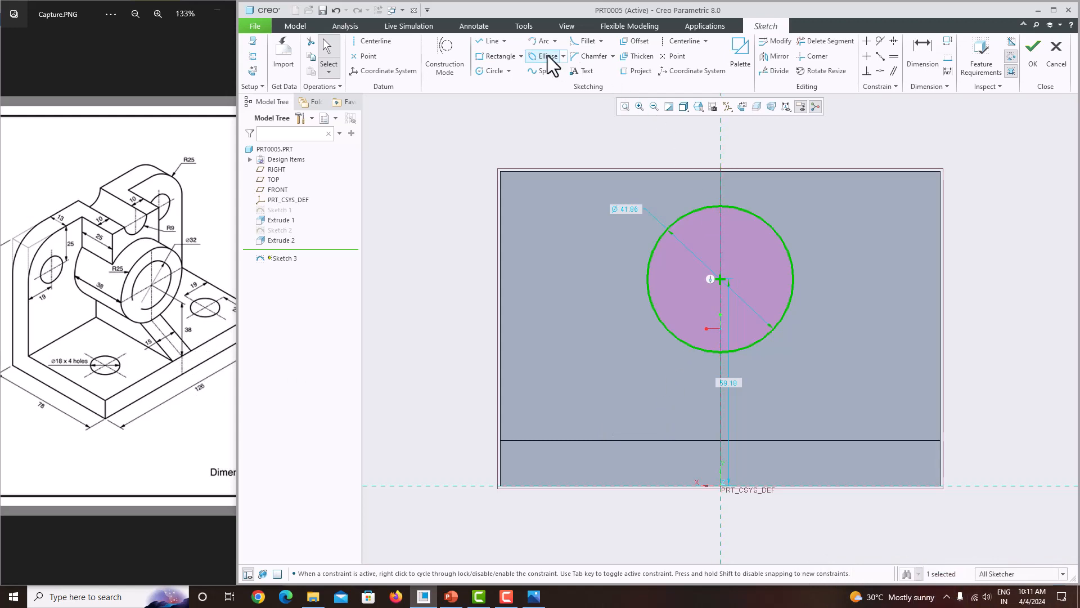
Dimension the circle's centre at 38 above the base plate's top edge.
left_click(923, 50)
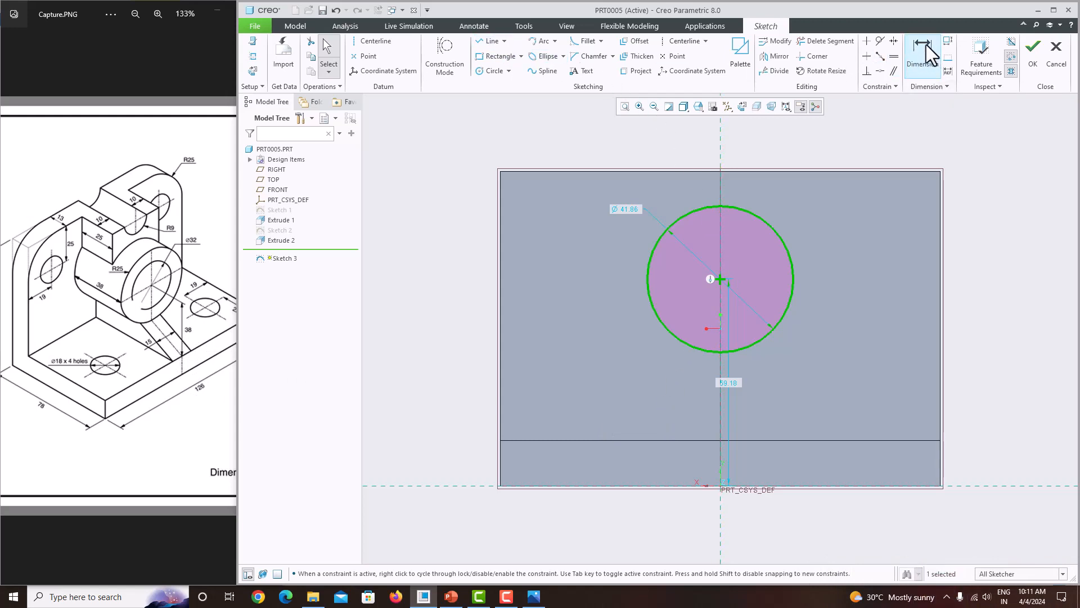
left_click(720, 280)
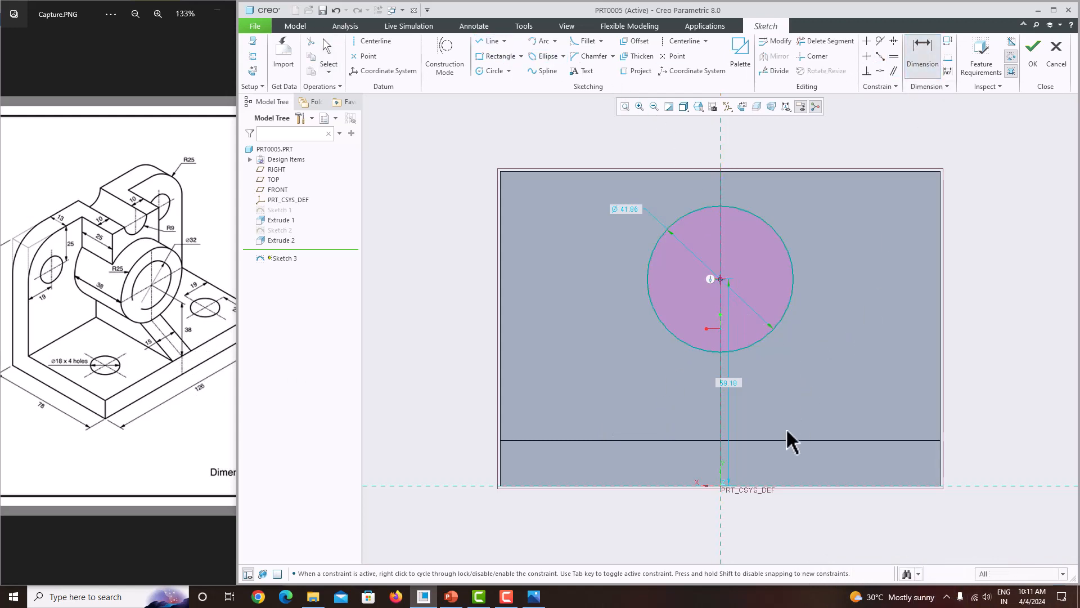
left_click(775, 440)
middle_click(821, 371)
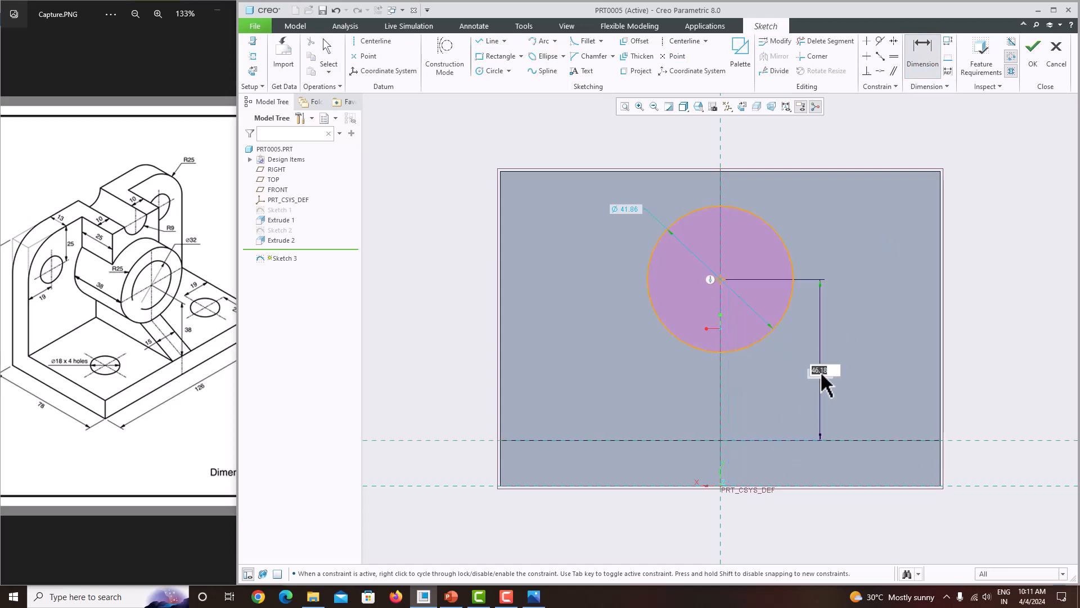
type("38")
key("Return")
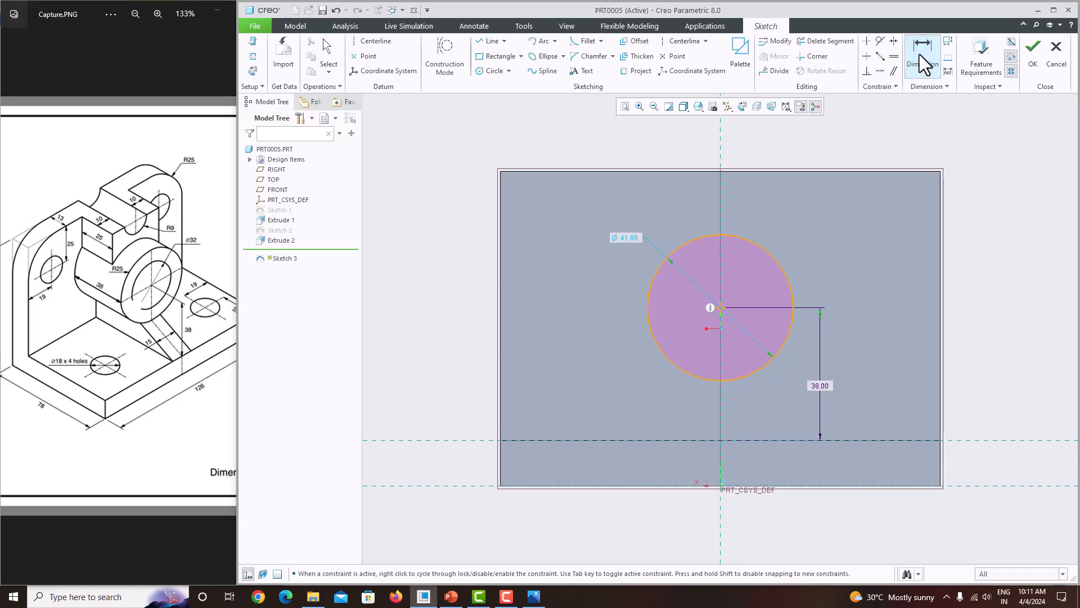
Dimension the circle with a radius of 25 and finish the sketch.
left_click(772, 256)
middle_click(814, 230)
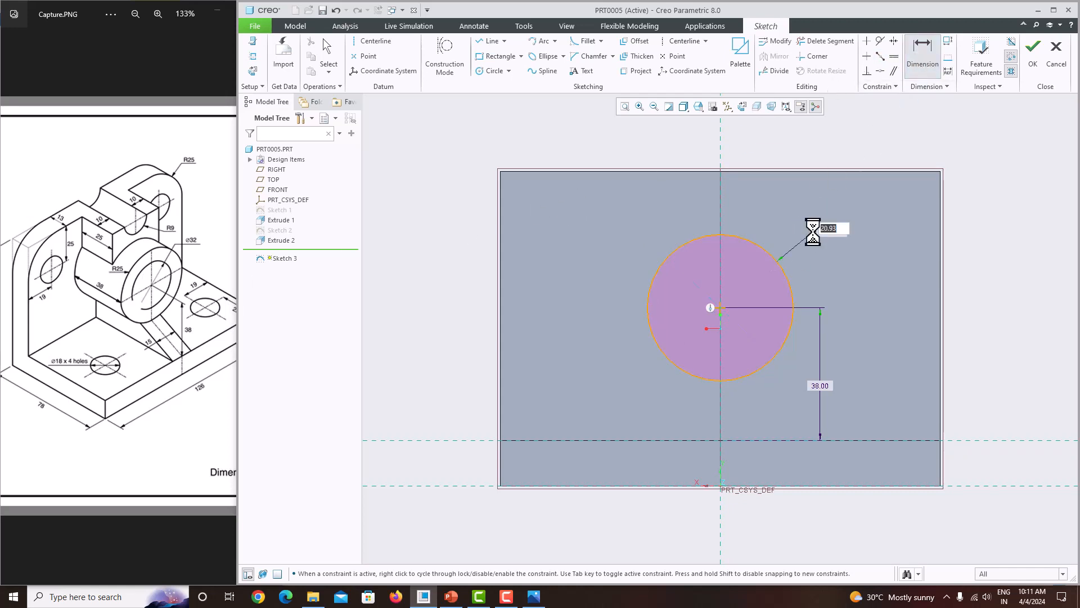
type("25")
key("Return")
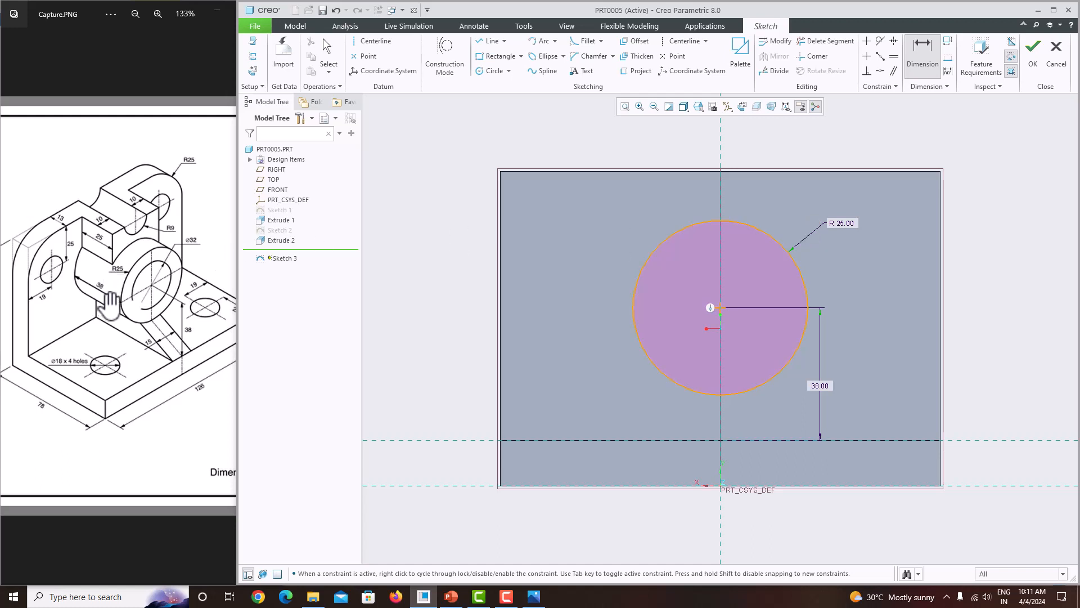
left_click(1035, 63)
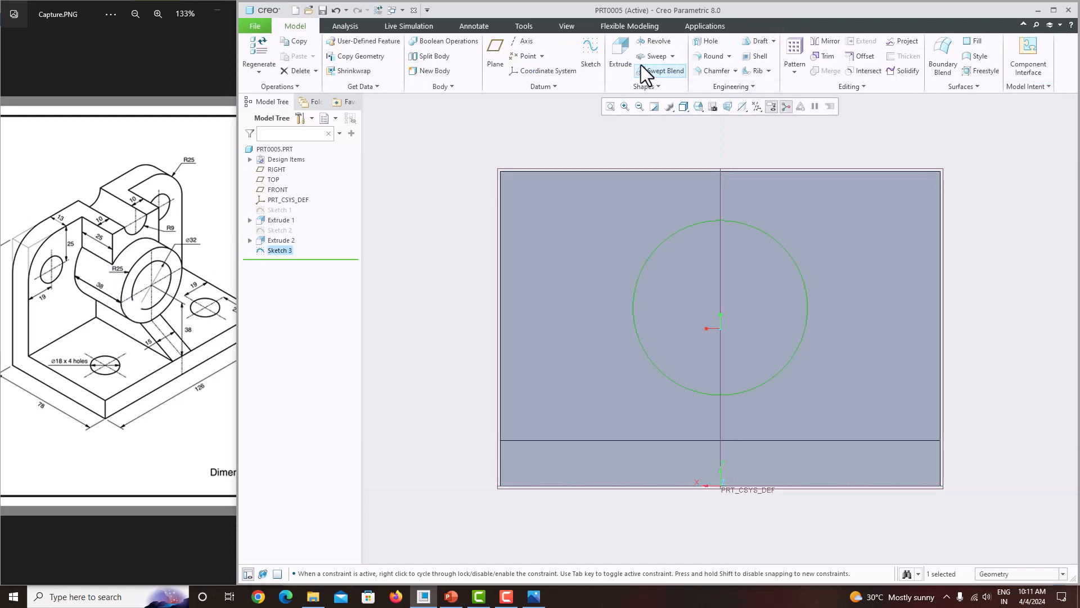
Extrude the circle as a solid boss 38 deep from the back plate's inner face.
left_click(622, 56)
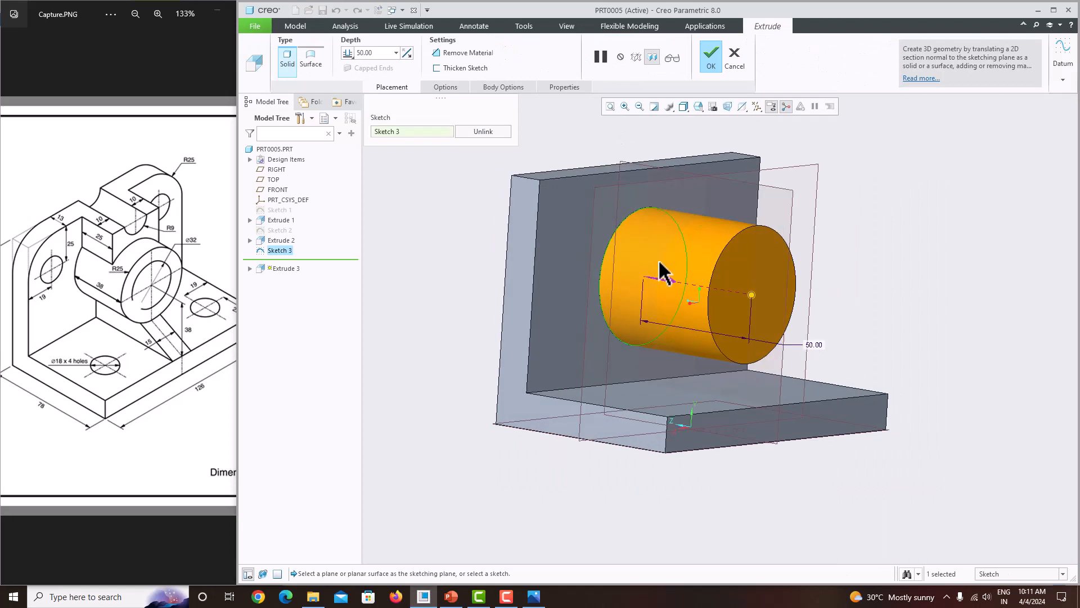
double_click(392, 53)
type("38")
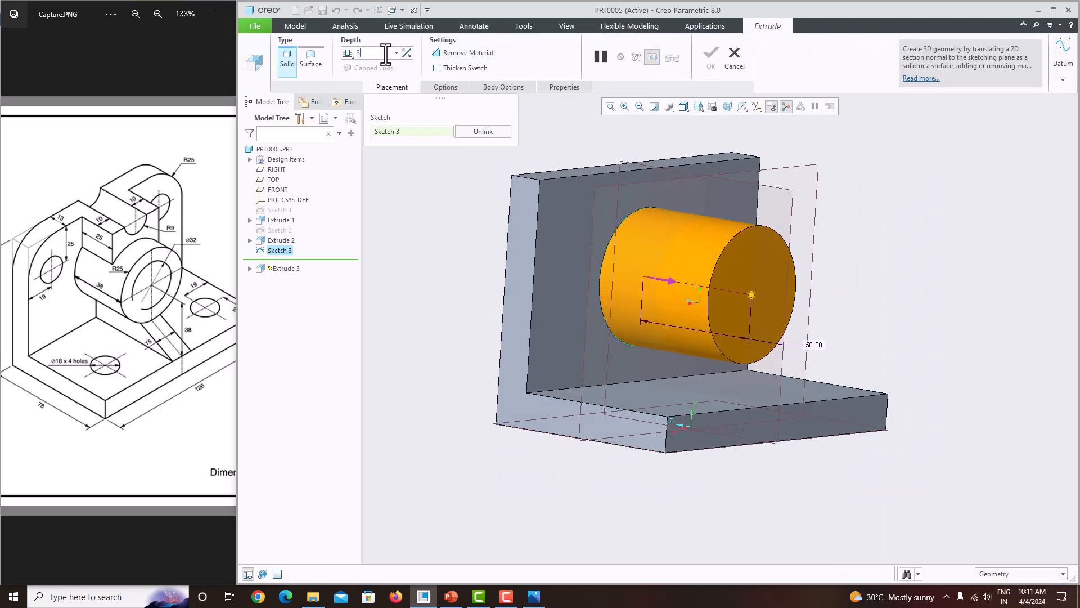
key("Return")
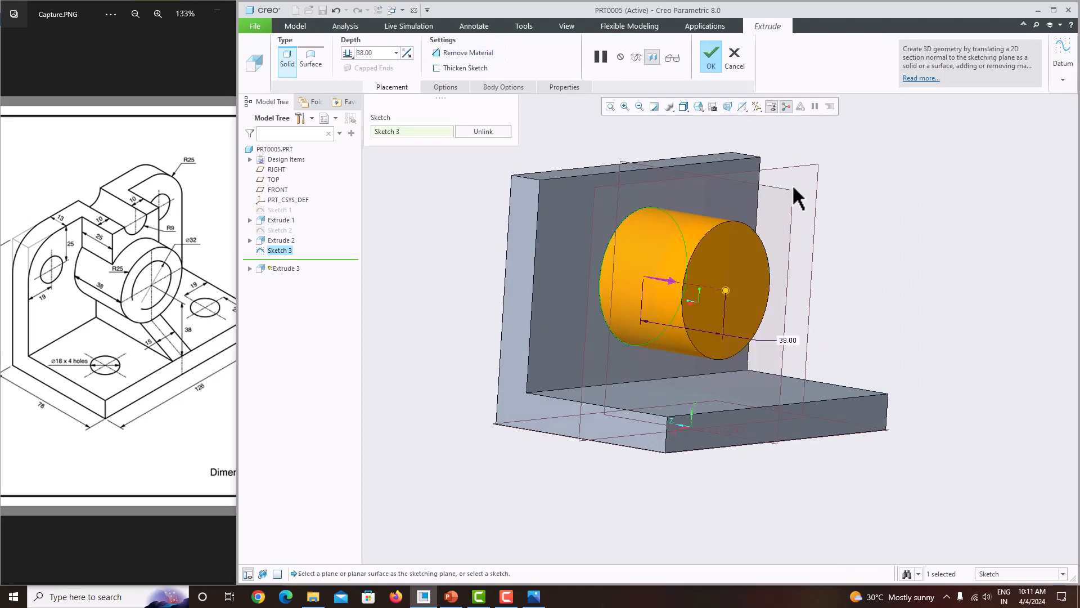
left_click(710, 60)
Start a new sketch on the back plate's inner face around the boss, viewed square to the sketch plane.
mouse_move(800, 218)
middle_mouse_down()
mouse_move(795, 244)
mouse_move(765, 249)
middle_mouse_up()
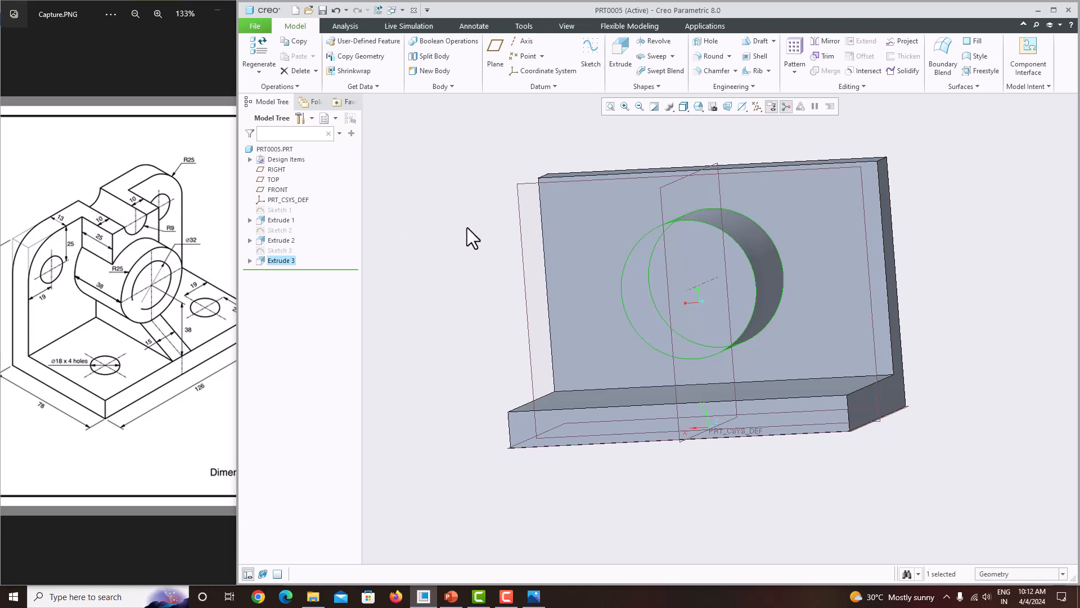
left_click(747, 192)
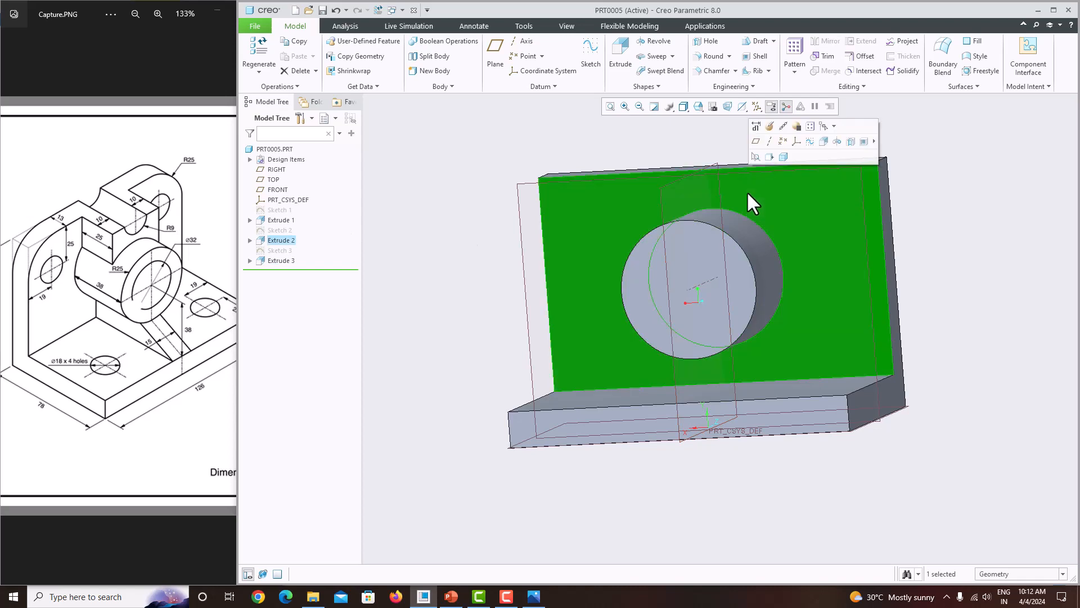
left_click(588, 66)
left_click(742, 108)
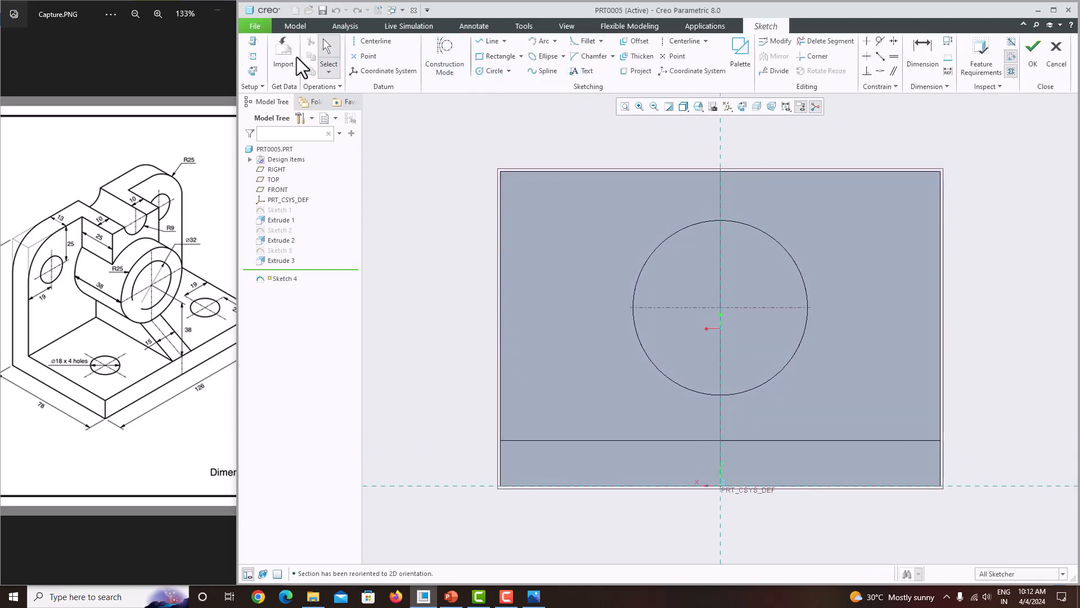
Add the back plate's top edge and the boss's upper circular edge as sketch references.
left_click(253, 56)
left_click(696, 170)
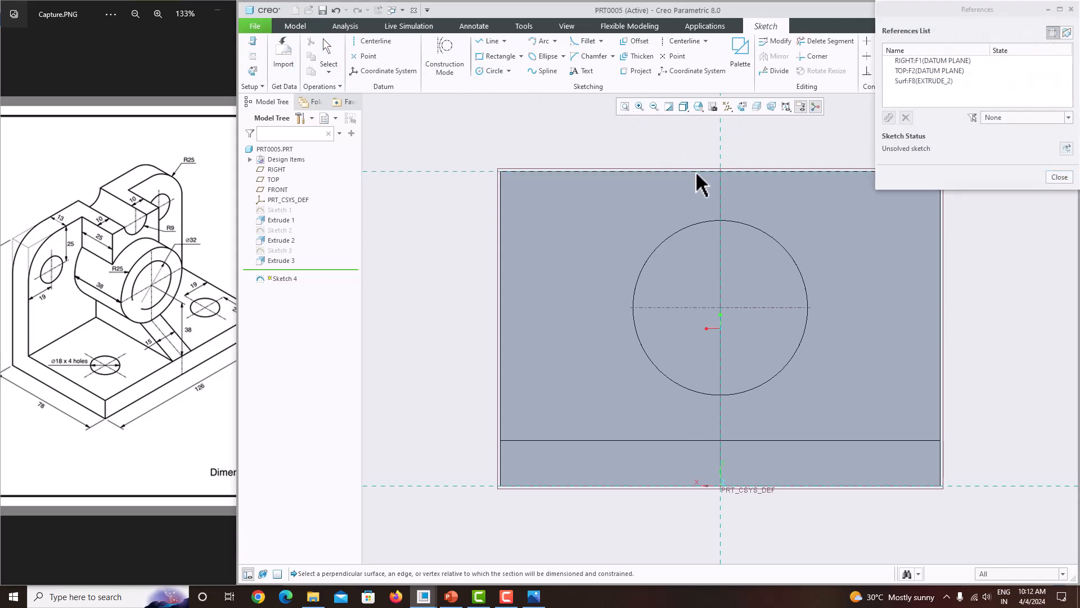
left_click(696, 222)
left_click(1059, 178)
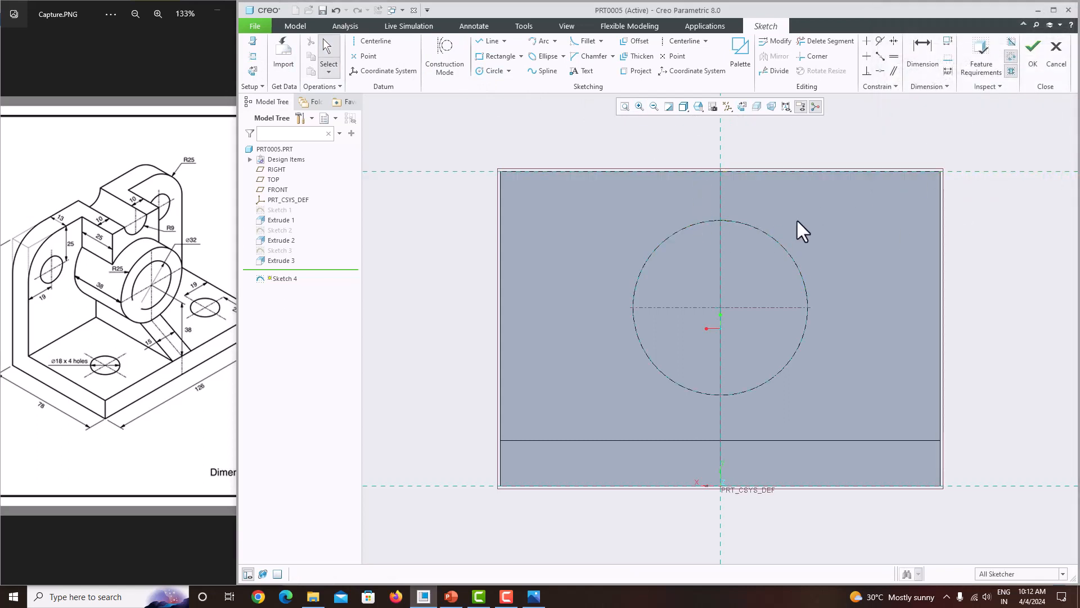
Sketch a rectangle about 16 high, symmetric about the vertical reference, from the back plate's top edge down to the boss circle.
scroll(792, 225, "up", 1)
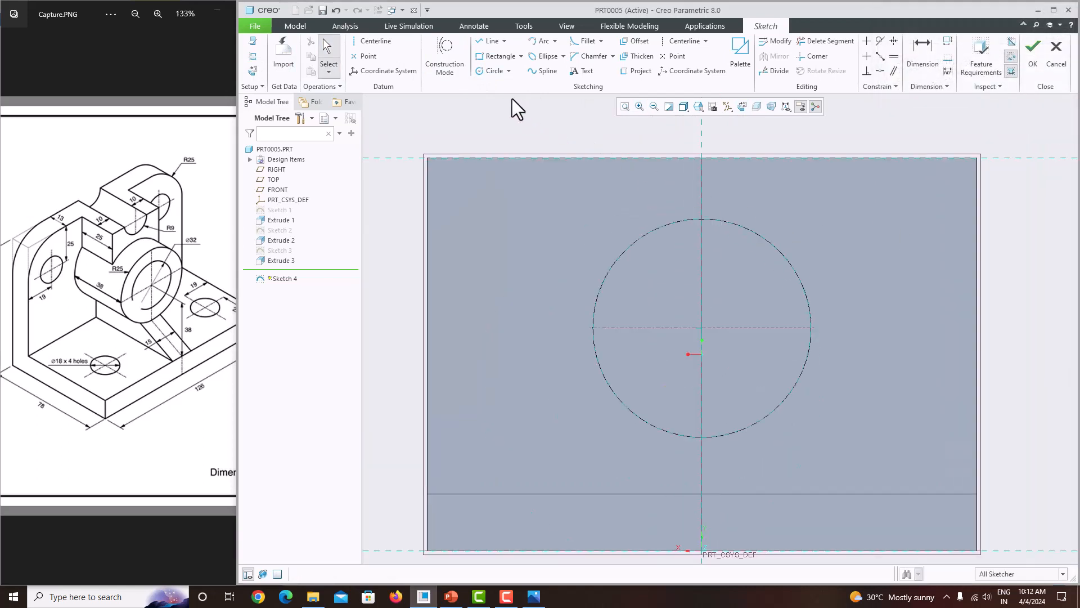
left_click(498, 55)
left_click(660, 158)
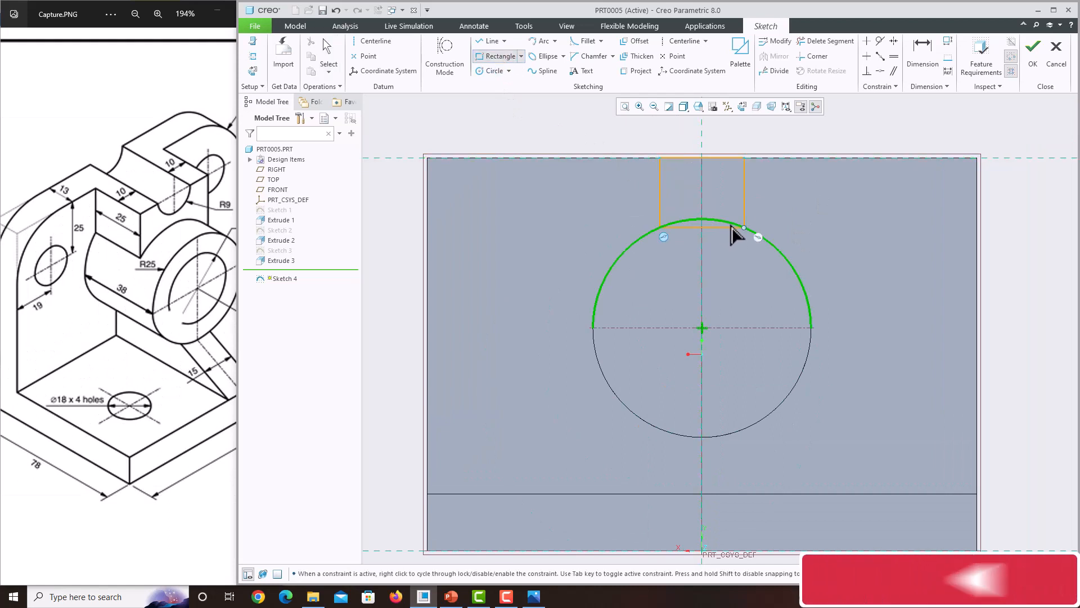
left_click(742, 228)
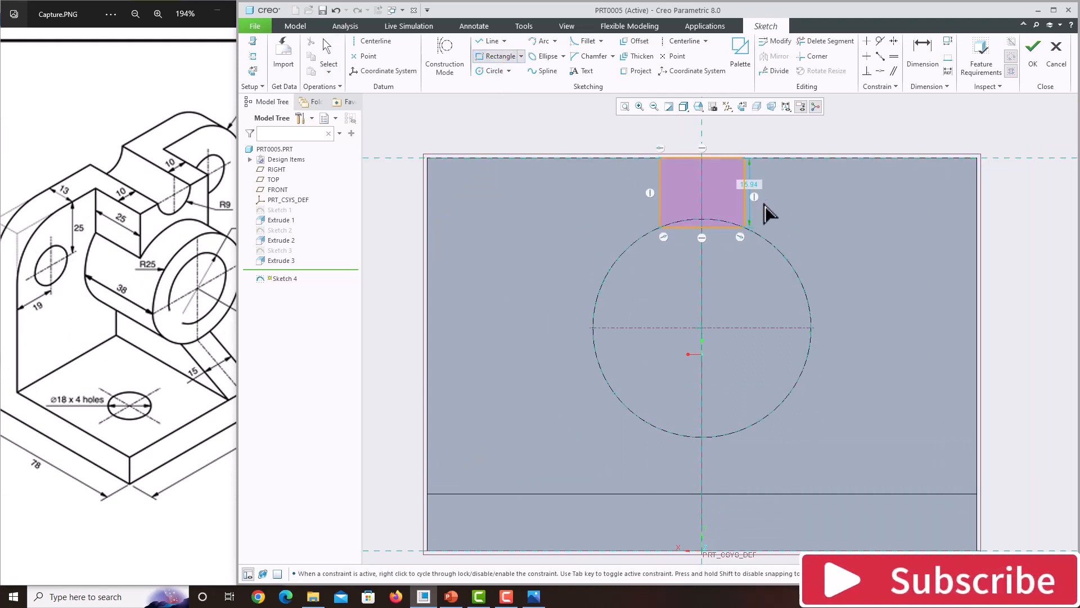
middle_click(764, 210)
double_click(754, 184)
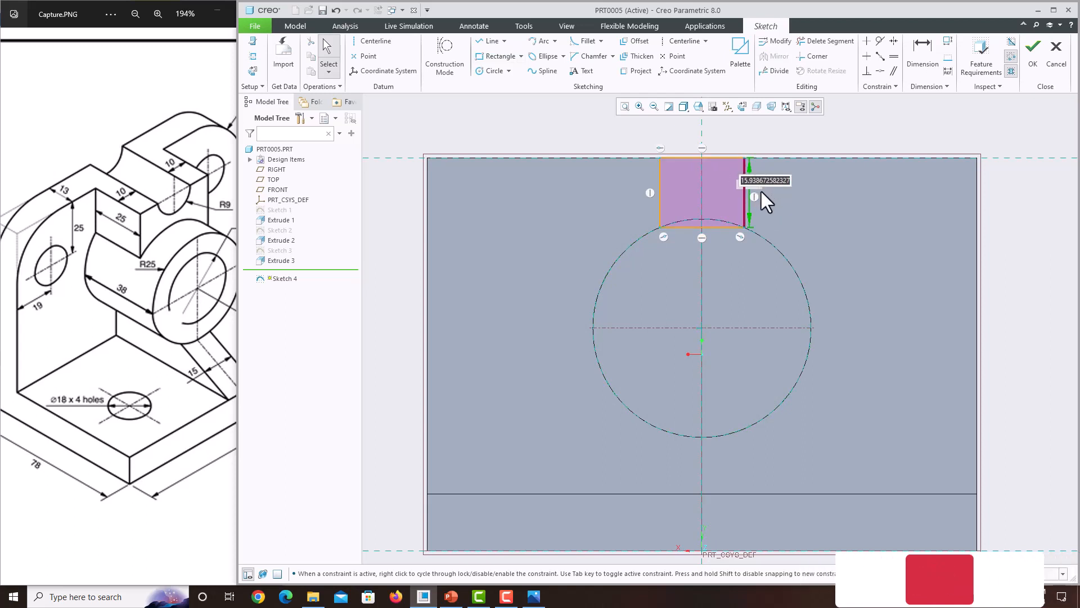
left_click(825, 194)
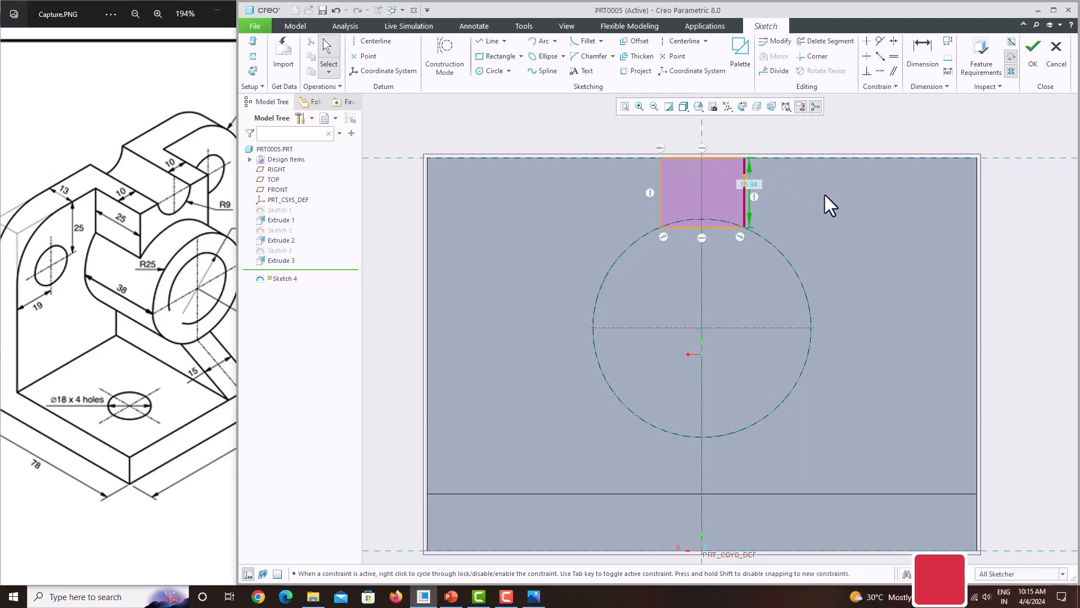
Dimension the rectangle's width as 10+10+18, giving 38, and finish the sketch.
left_click(923, 56)
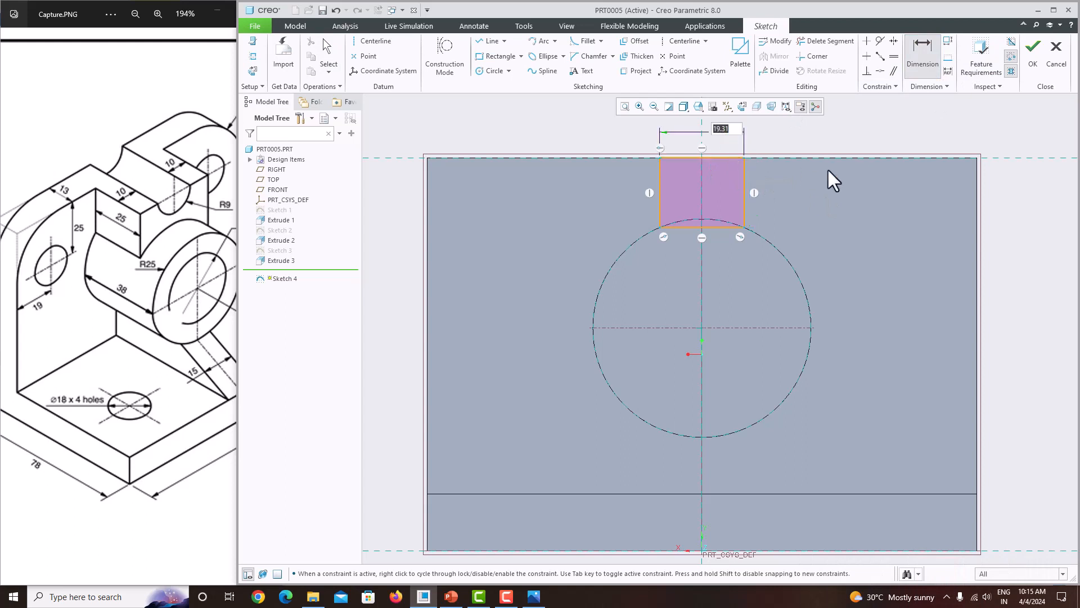
type("10+10+18")
key("Return")
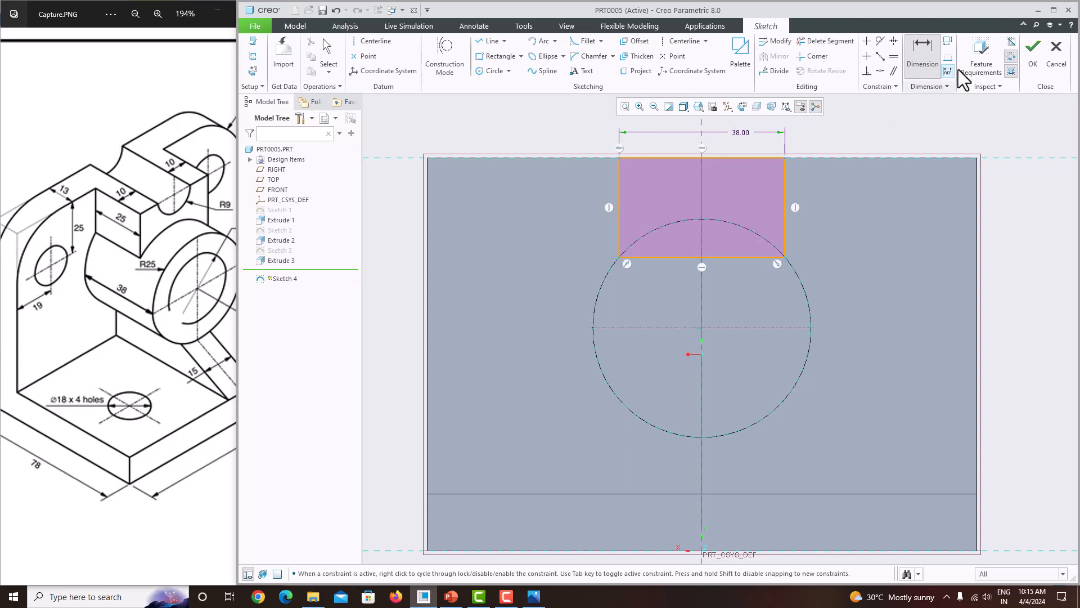
left_click(1033, 57)
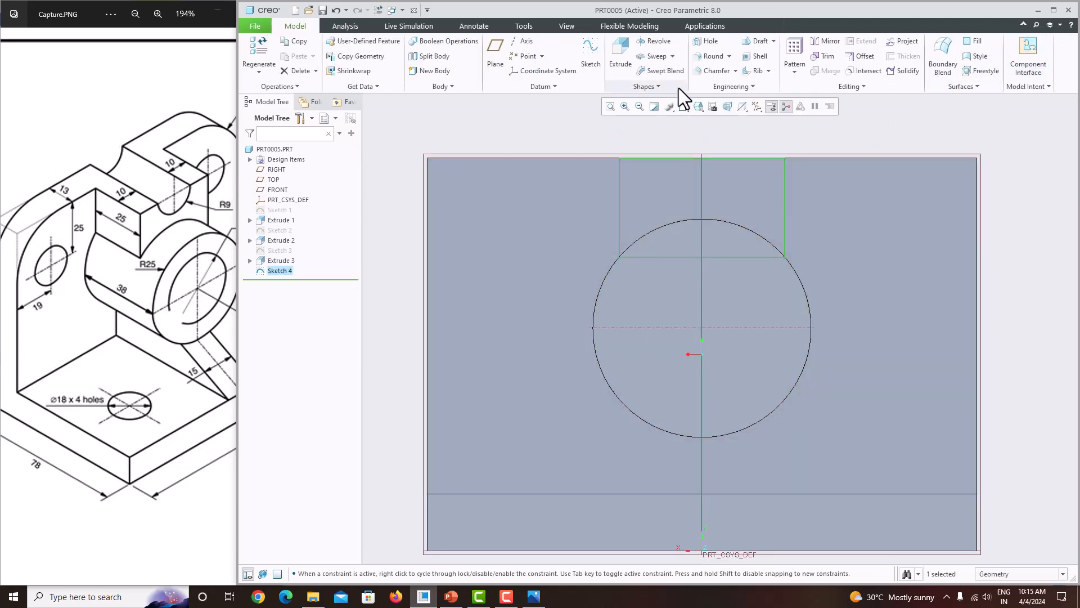
Extrude the rectangle as a solid block 25 deep from the back plate's inner face above the boss.
left_click(621, 57)
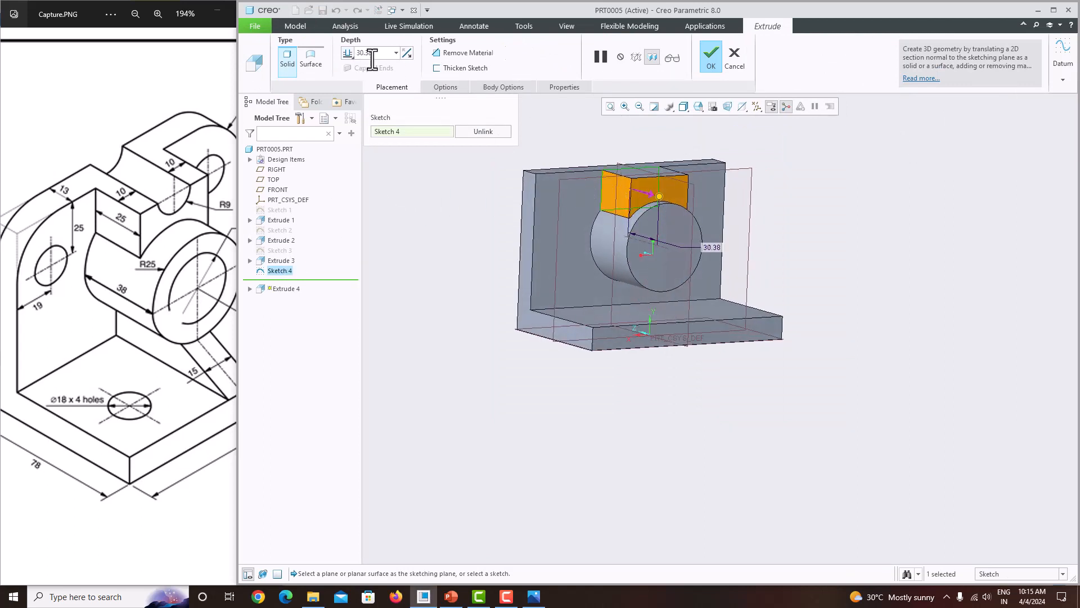
type("25")
key("Return")
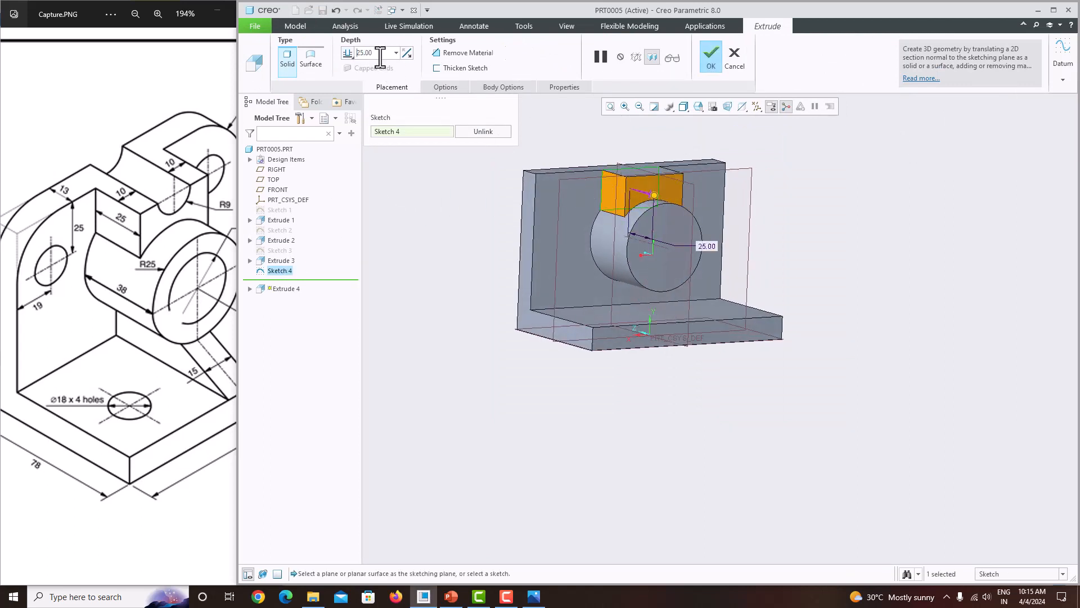
middle_click(717, 209)
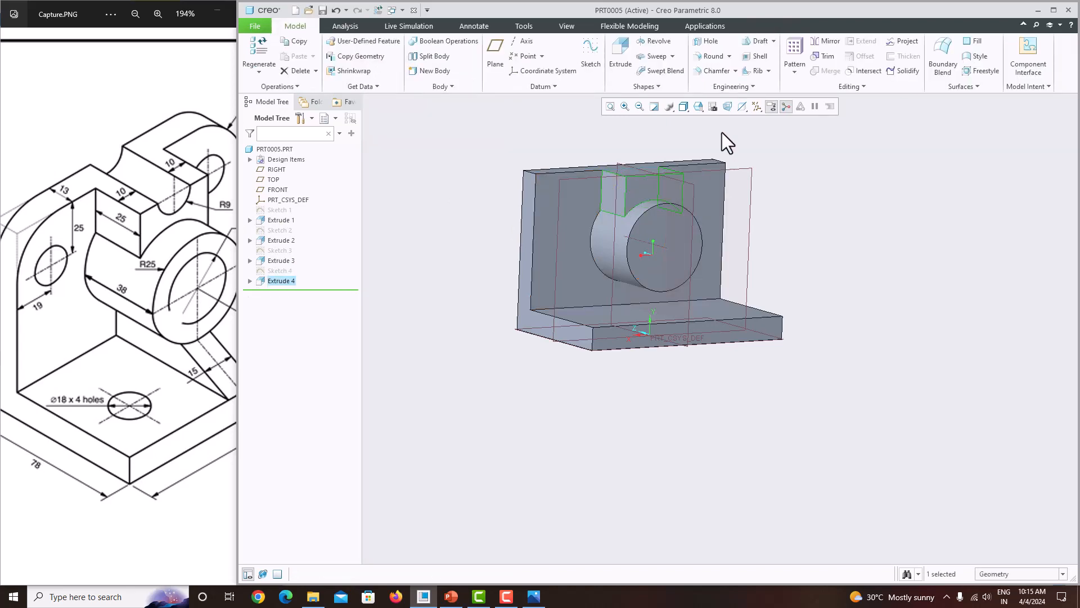
Start a new sketch on the RIGHT datum plane, viewed square to the sketch plane.
middle_click_drag(721, 133, 690, 215)
scroll(652, 240, "down", 4)
scroll(654, 243, "up", 4)
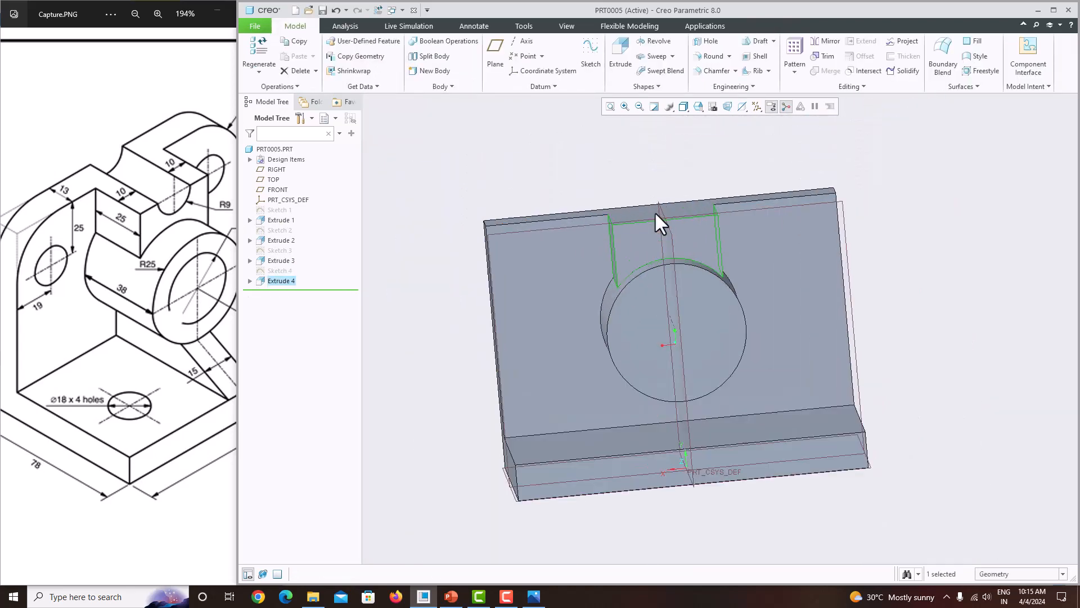
scroll(697, 267, "up", 2)
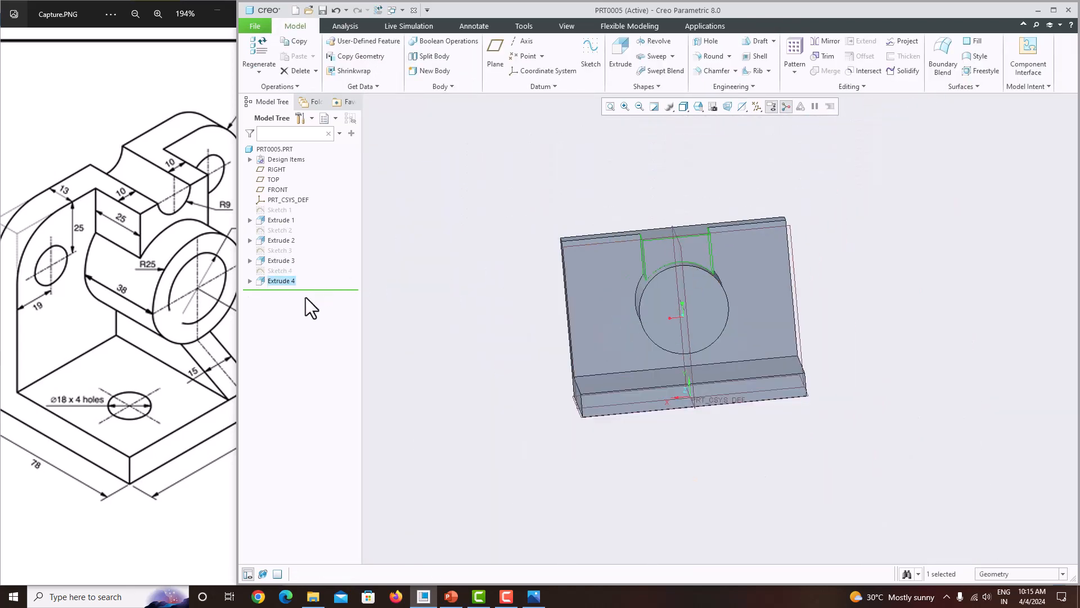
left_click_drag(190, 372, 164, 367)
scroll(164, 366, "down", 1)
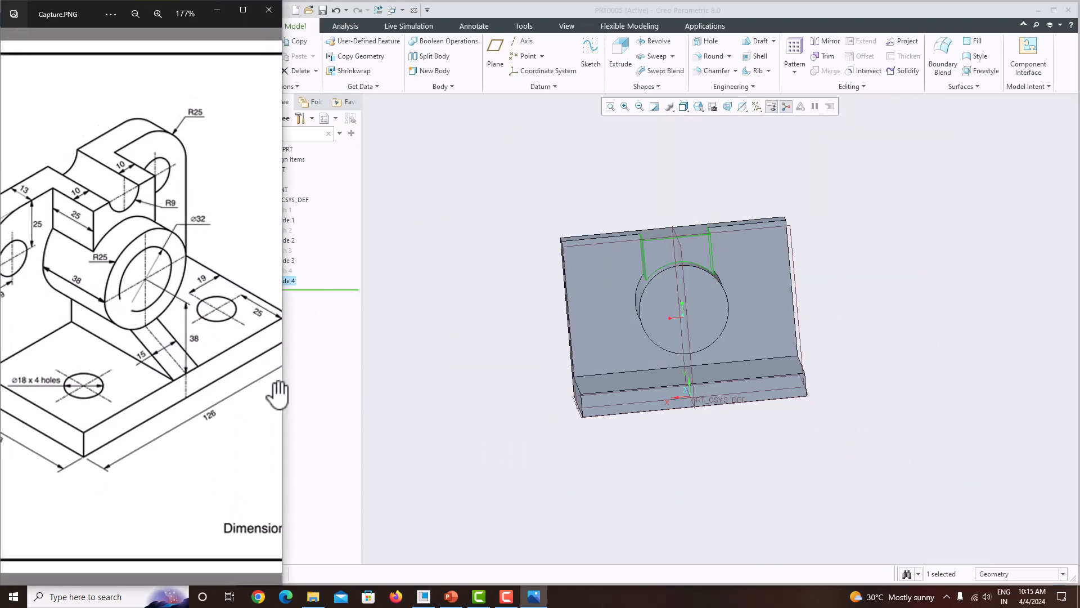
middle_click_drag(808, 356, 818, 347)
middle_click_drag(711, 326, 737, 357)
left_click(744, 347)
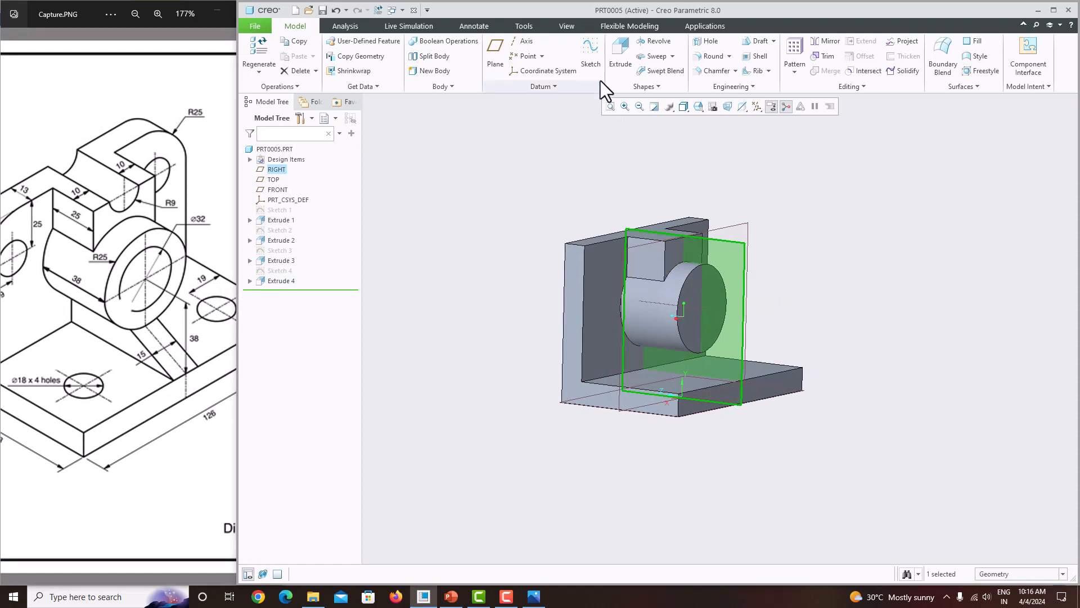
left_click(592, 60)
left_click(743, 106)
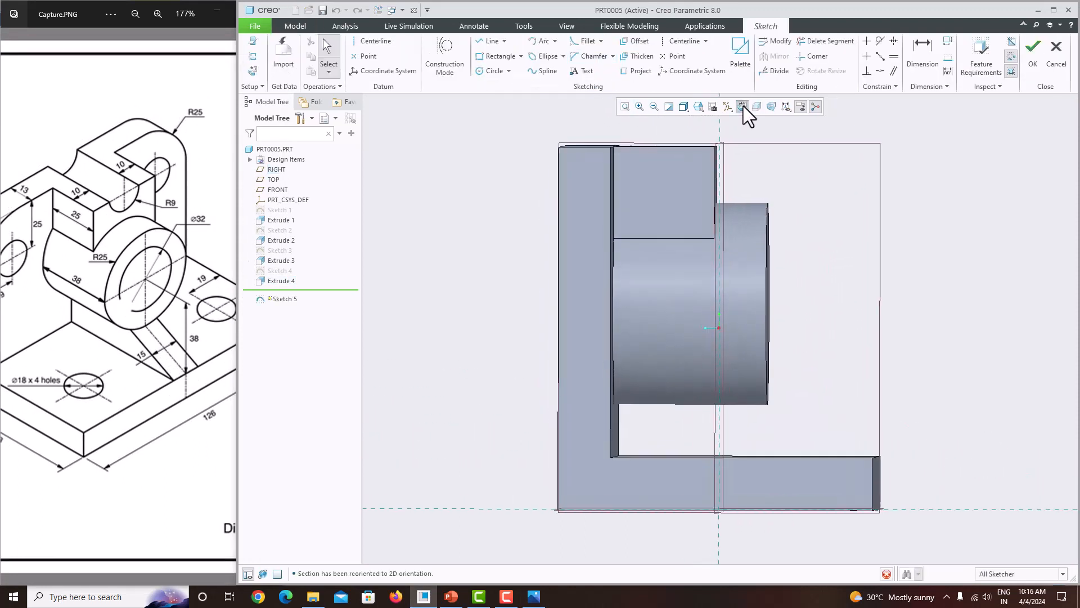
Add the boss's lower silhouette, its front end edge and the base plate's top edge as sketch references.
left_click(254, 56)
left_click(676, 405)
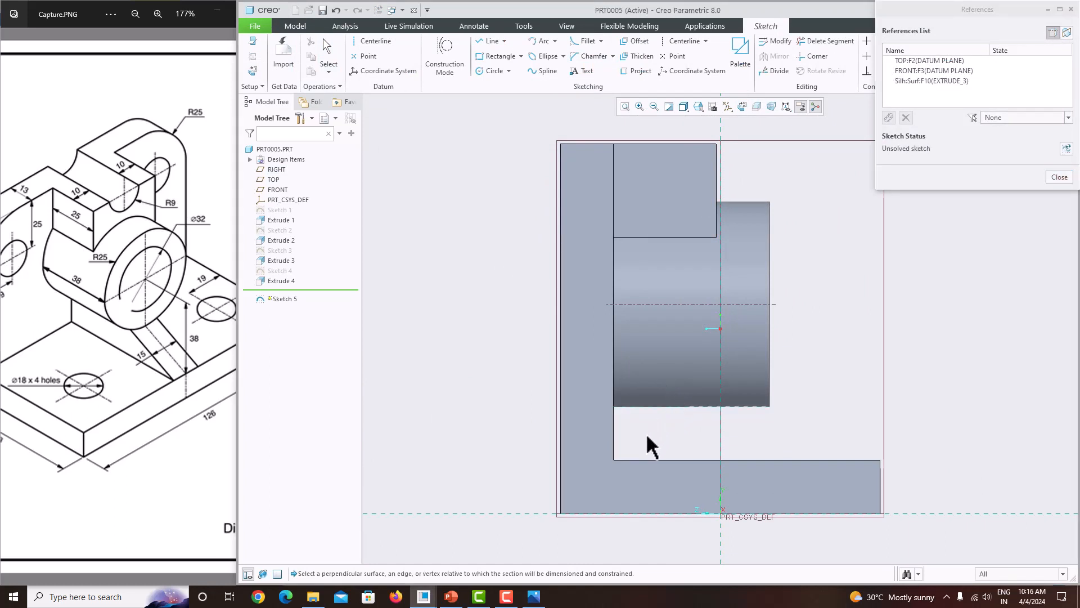
left_click(644, 459)
left_click(1059, 178)
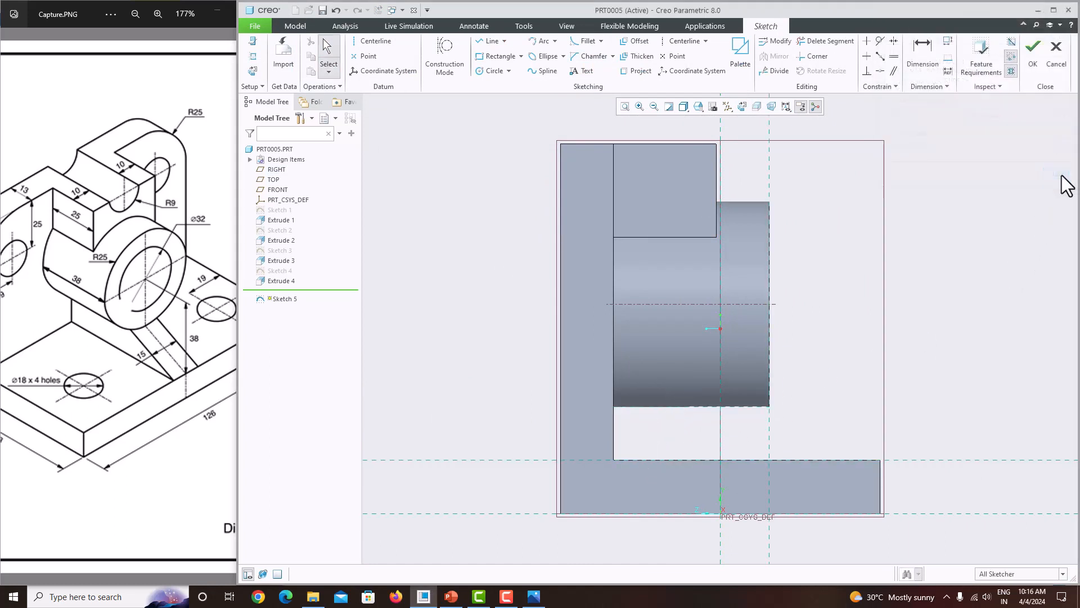
Sketch a sloped line from the boss's lower front corner to the base plate's upper front corner and finish the sketch.
left_click(487, 41)
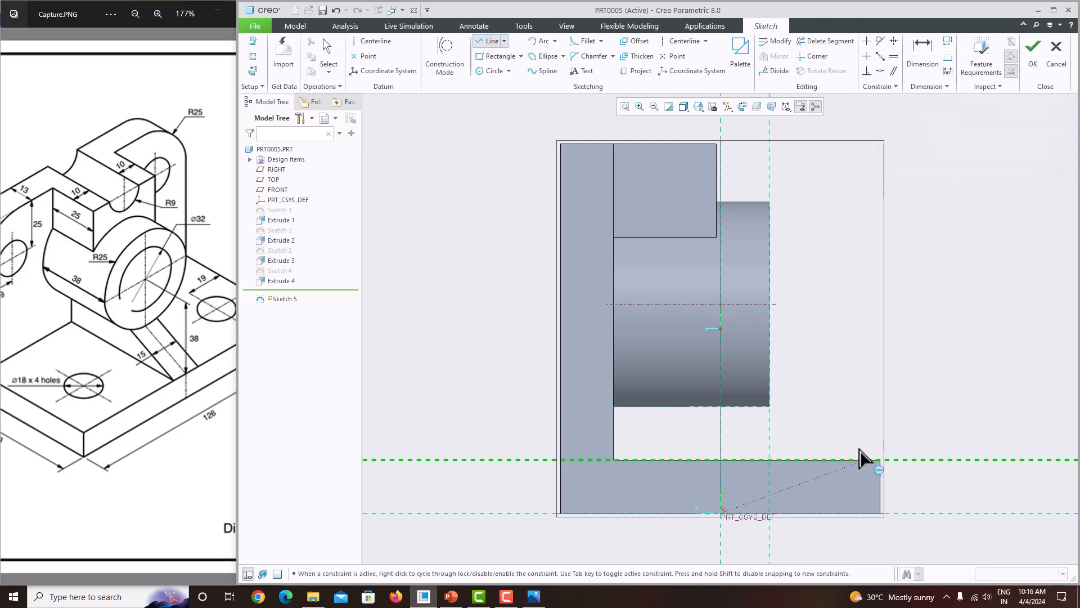
left_click(771, 408)
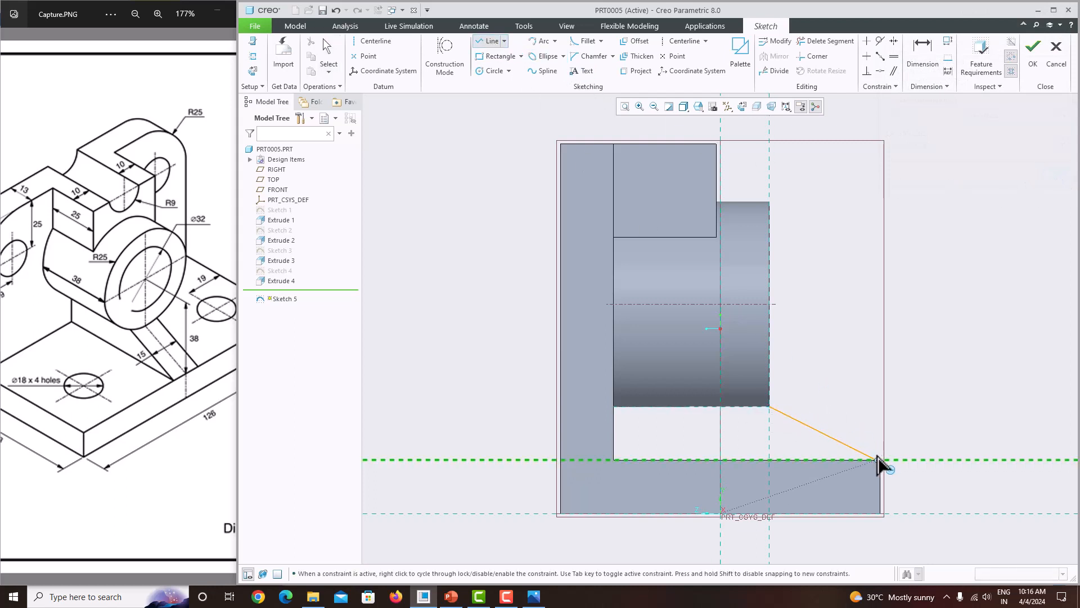
middle_click(907, 378)
left_click(773, 406)
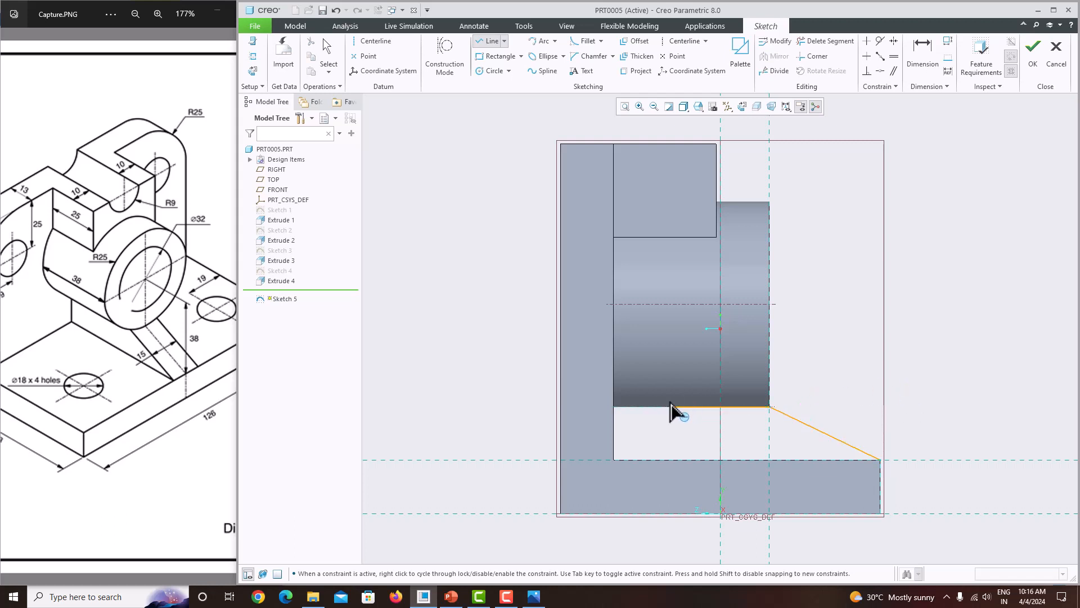
middle_click(625, 417)
middle_click(848, 353)
middle_click_drag(848, 353, 809, 367)
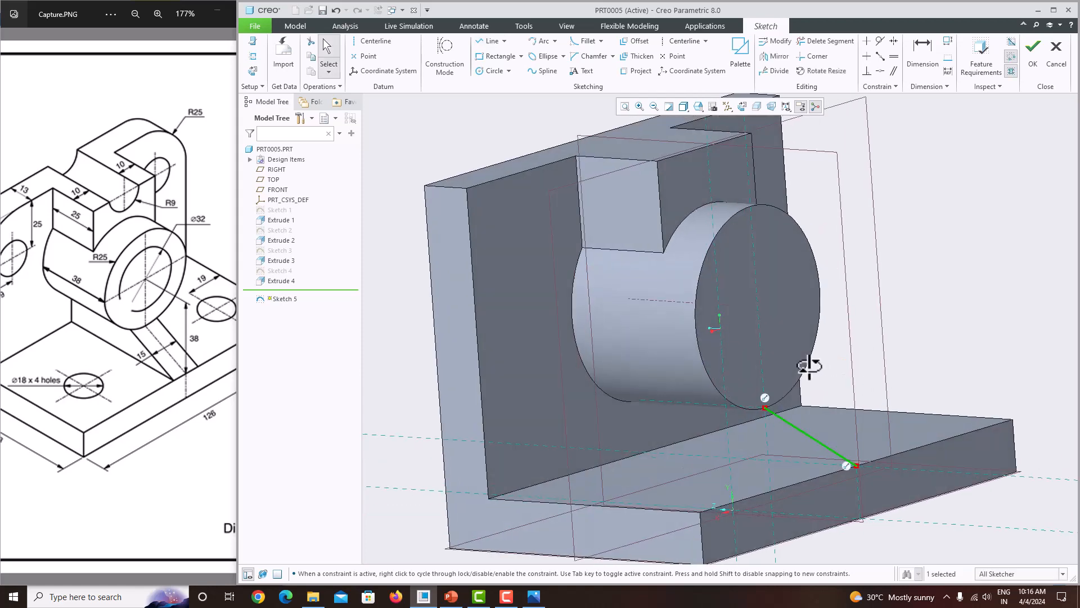
left_click(1033, 67)
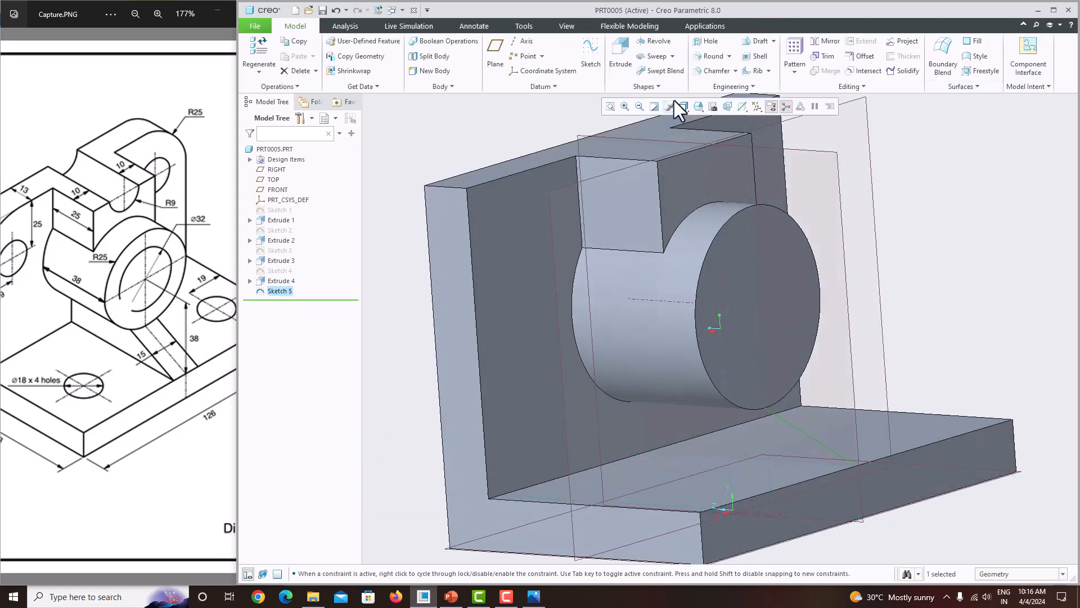
Try to create a profile rib from the sloped line, with its direction flipped toward the base plate.
left_click(768, 70)
left_click(775, 92)
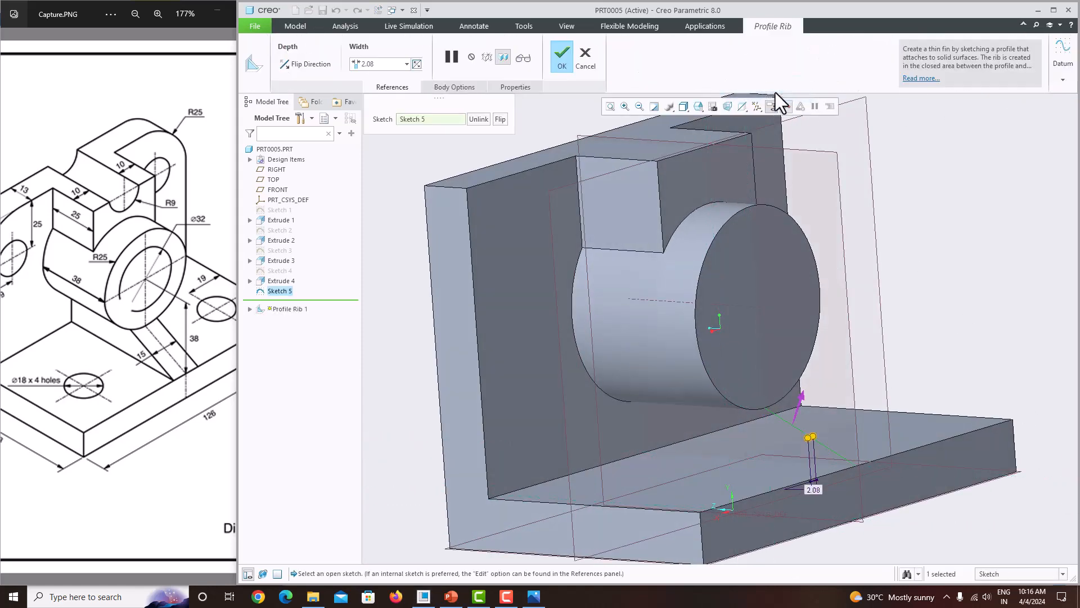
left_click(801, 399)
middle_click_drag(803, 421, 819, 402)
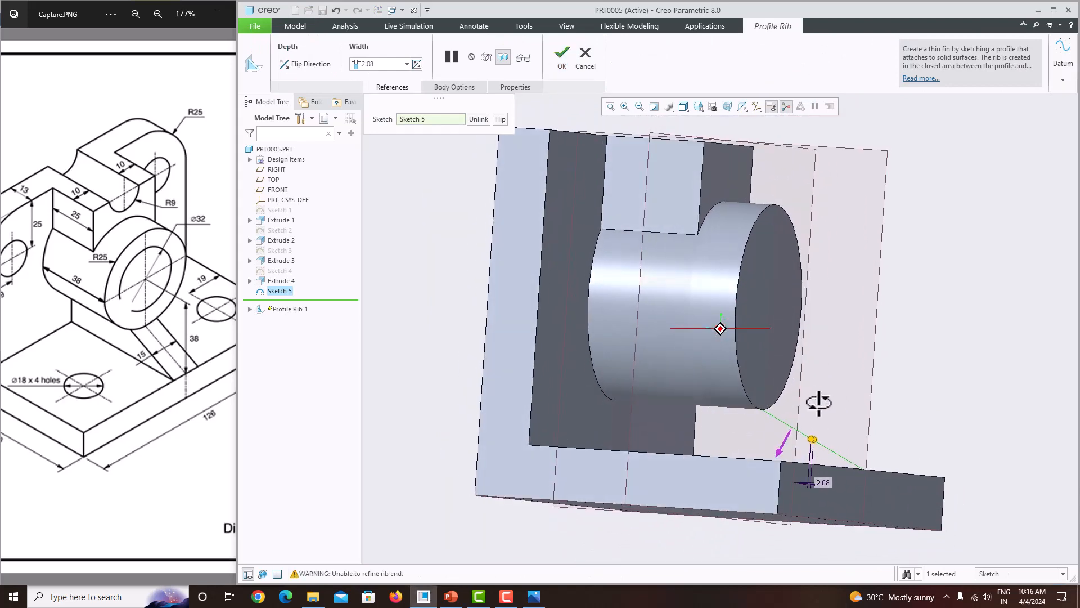
left_click(520, 60)
left_click(1021, 342)
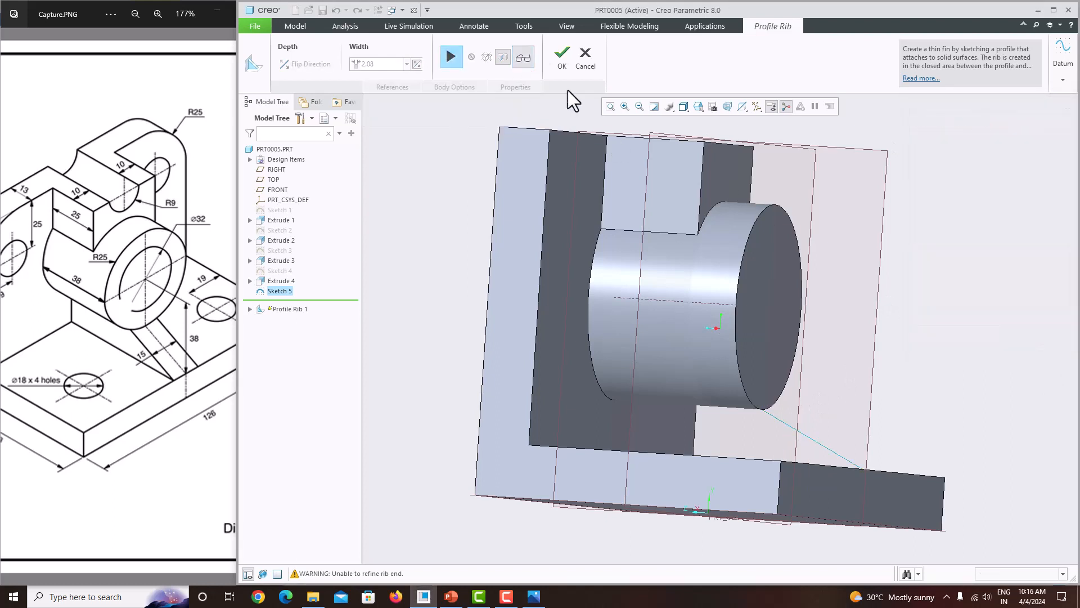
left_click(585, 62)
left_click(534, 316)
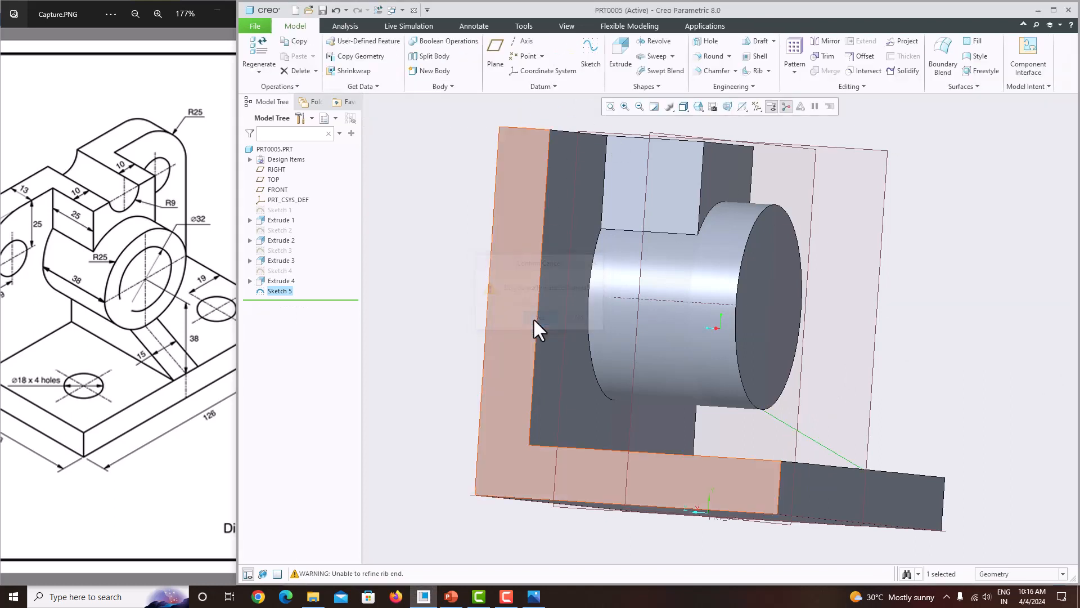
Edit the sloped line's sketch, adding a line along the boss's underside from its front corner to the back plate.
double_click(285, 290)
left_click(295, 223)
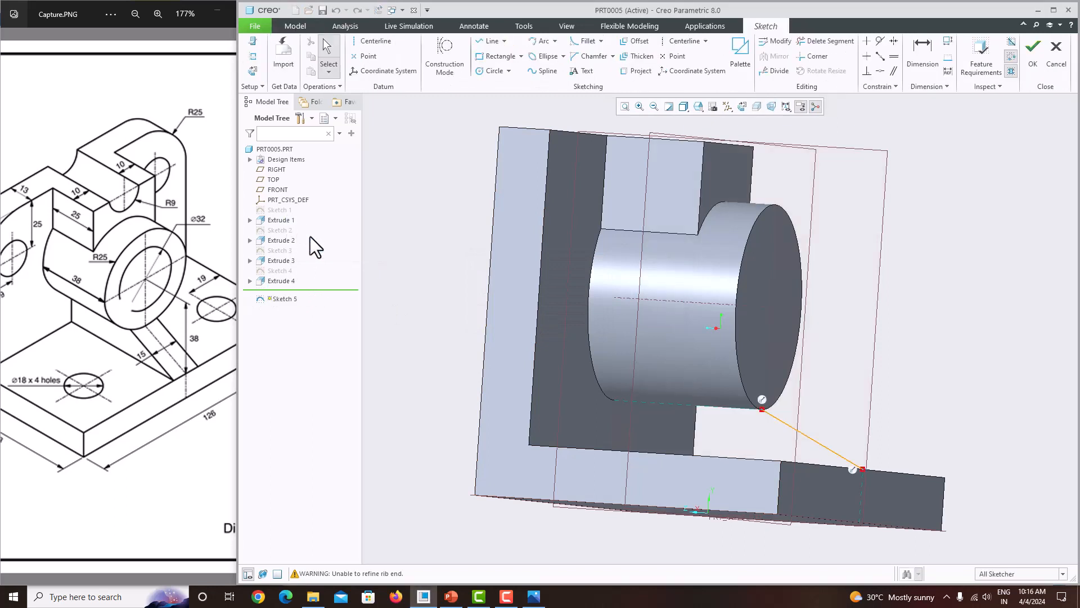
left_click(490, 41)
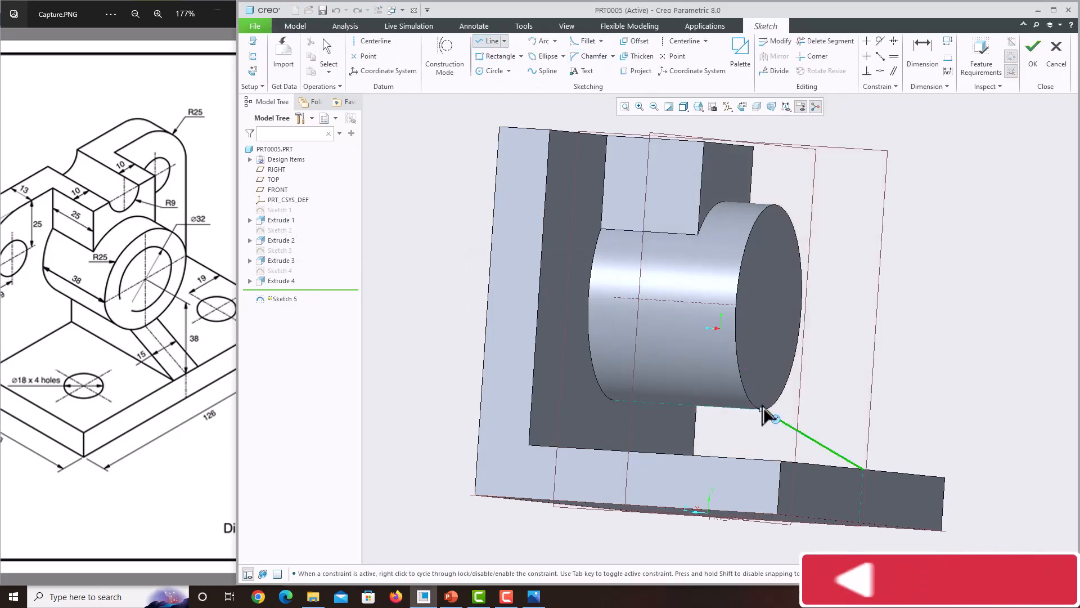
left_click(761, 409)
left_click(613, 399)
middle_click(588, 336)
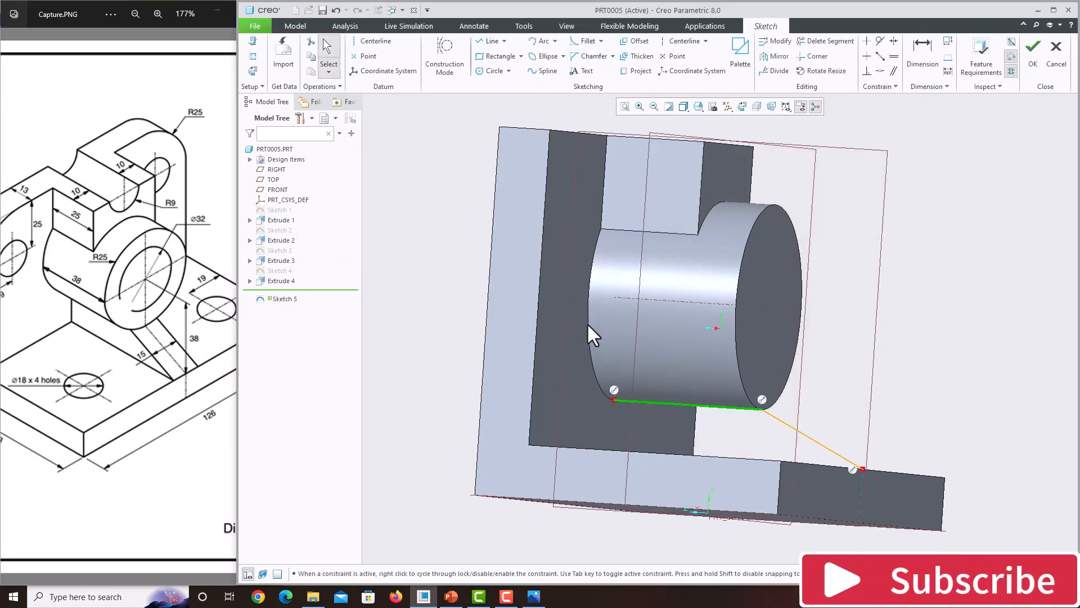
left_click(1032, 55)
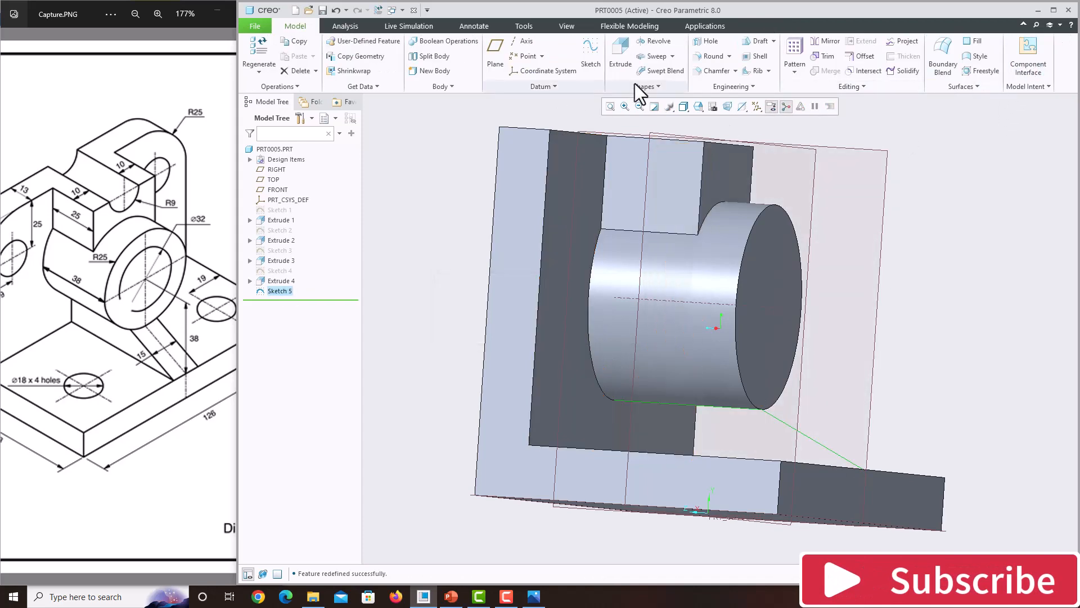
Try to create a profile rib from the sketch of two connected lines under the boss.
left_click(768, 71)
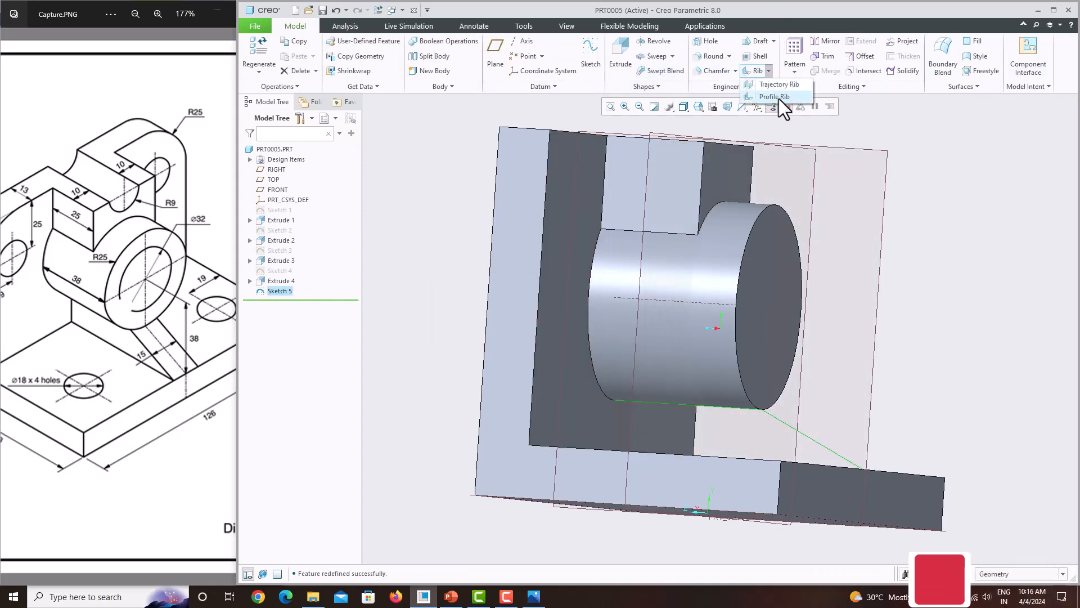
left_click(779, 99)
middle_click_drag(806, 376, 779, 384)
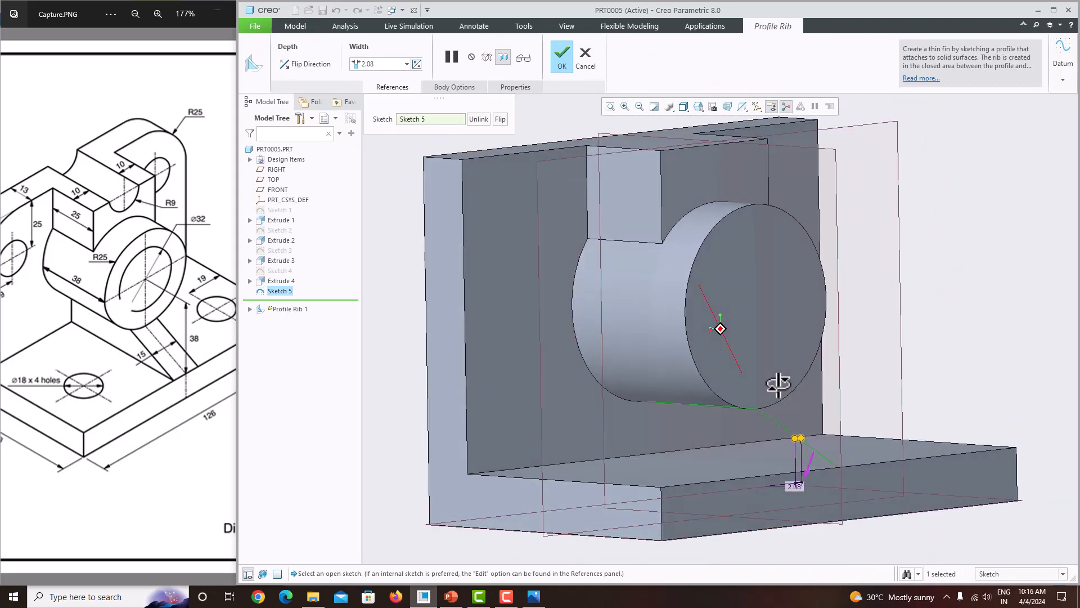
left_click(587, 69)
Edit the rib sketch to close its profile with lines down the back plate and along the base plate's top to the sloped line.
right_click(281, 291)
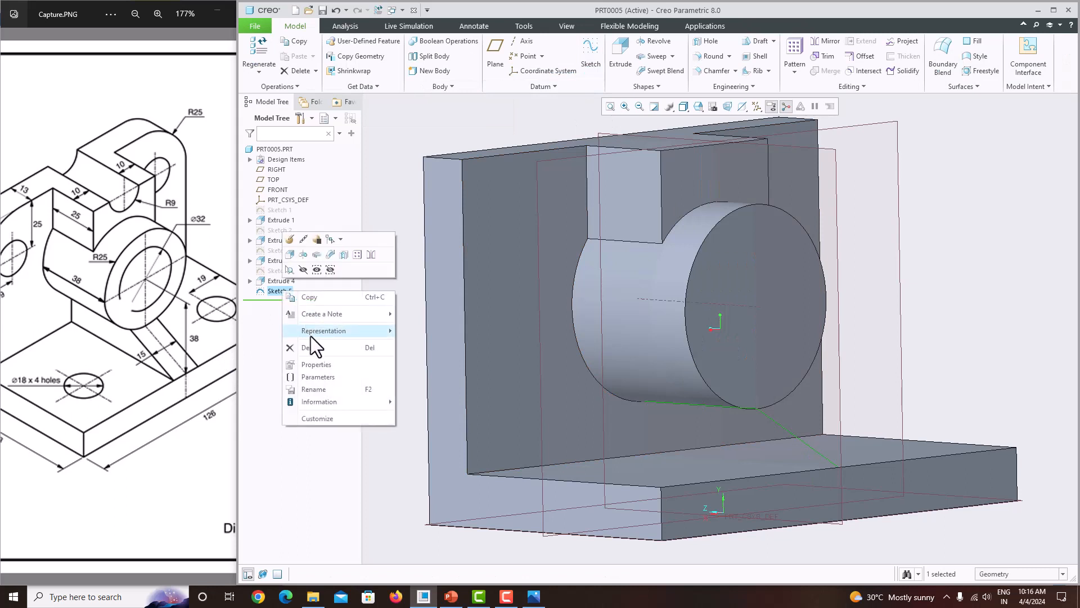
left_click(465, 296)
left_click(286, 290)
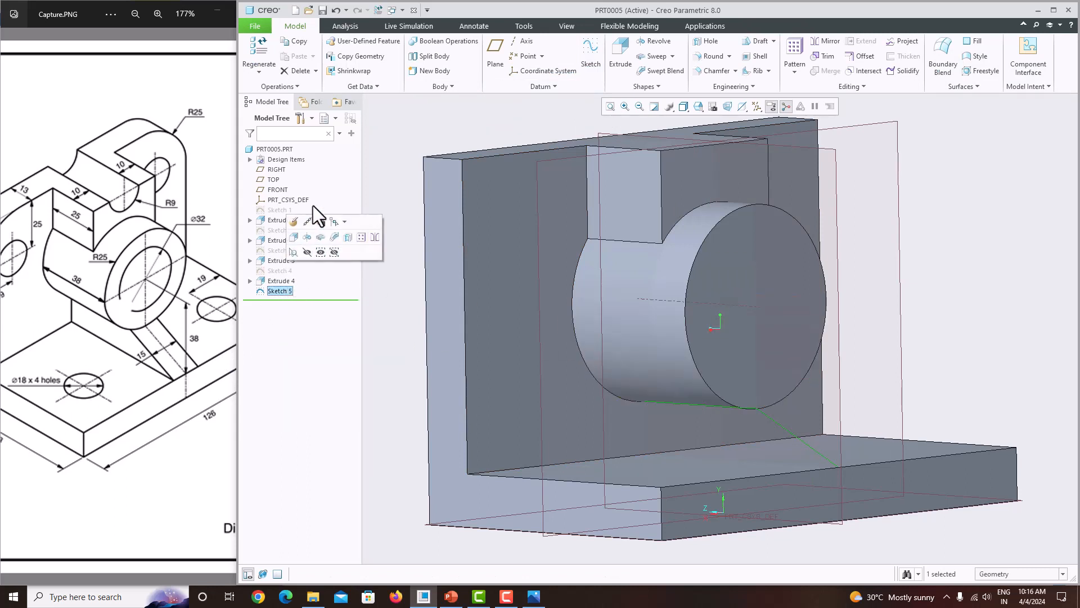
left_click(294, 221)
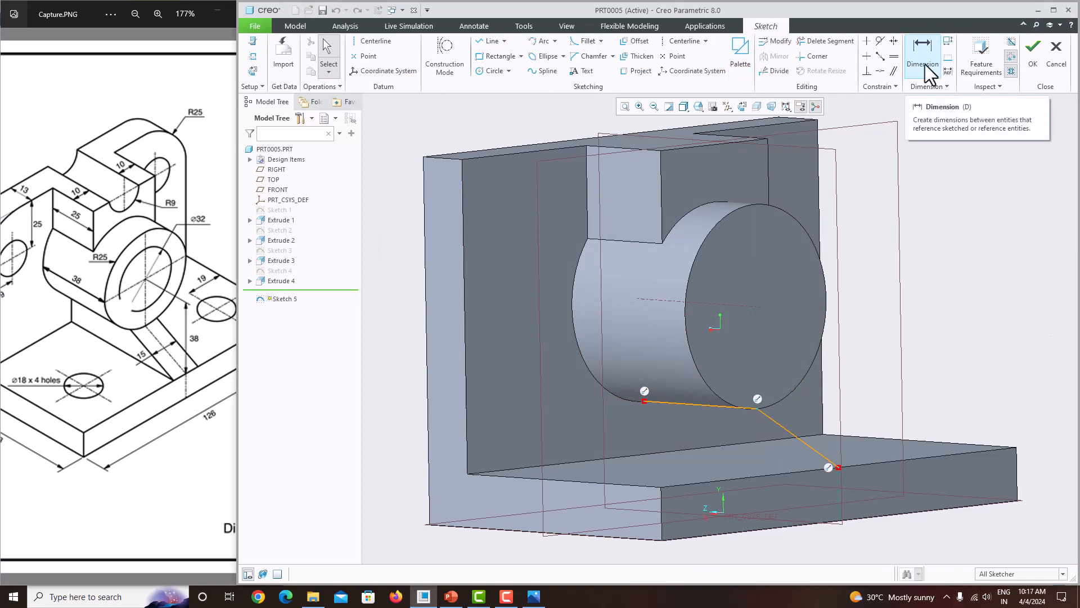
left_click(741, 106)
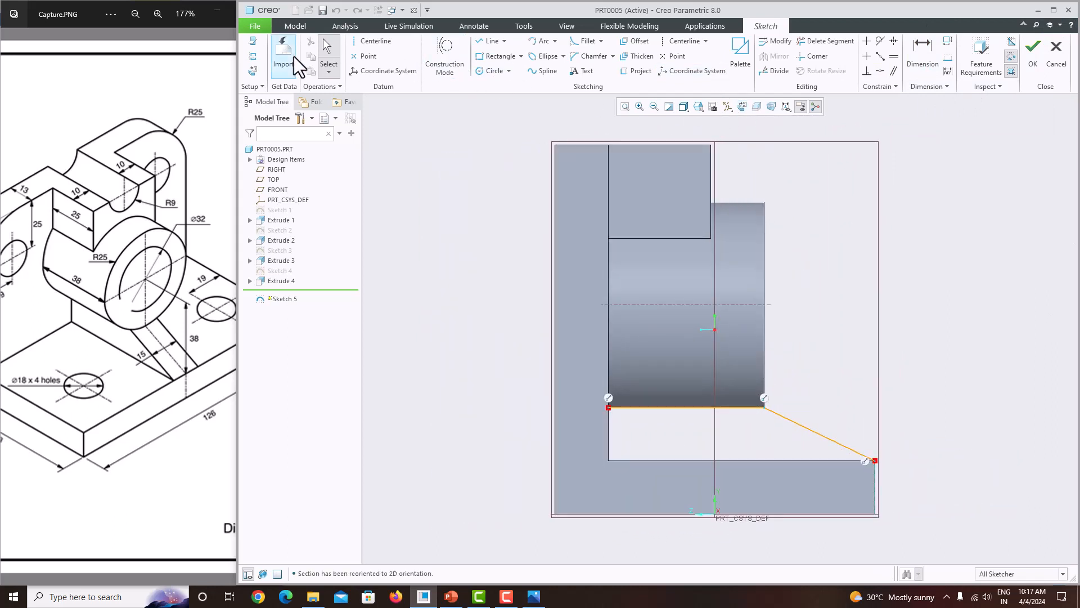
left_click(486, 42)
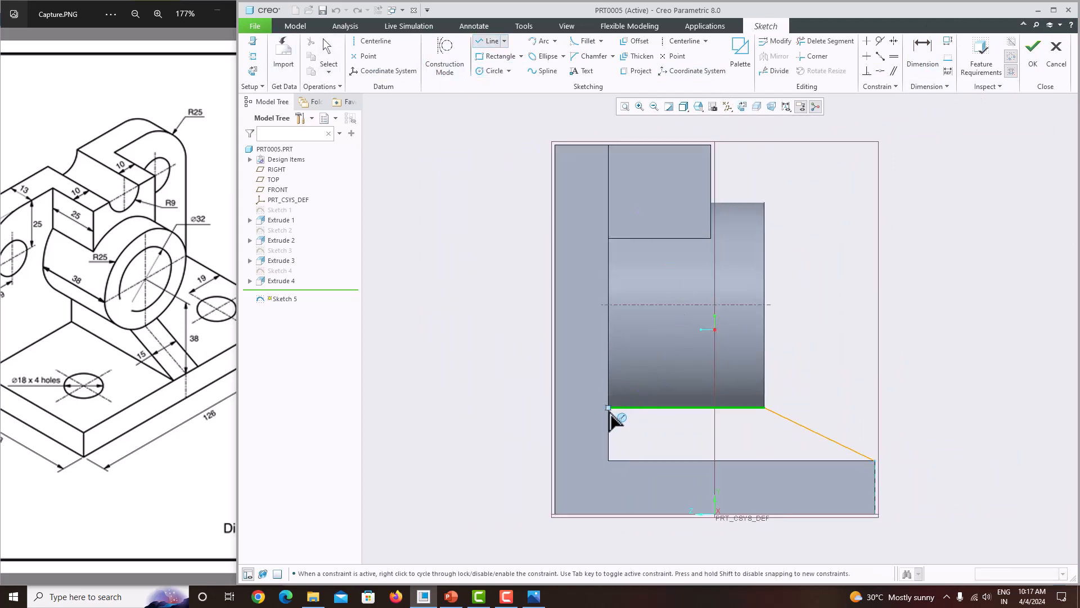
left_click(609, 412)
left_click(611, 461)
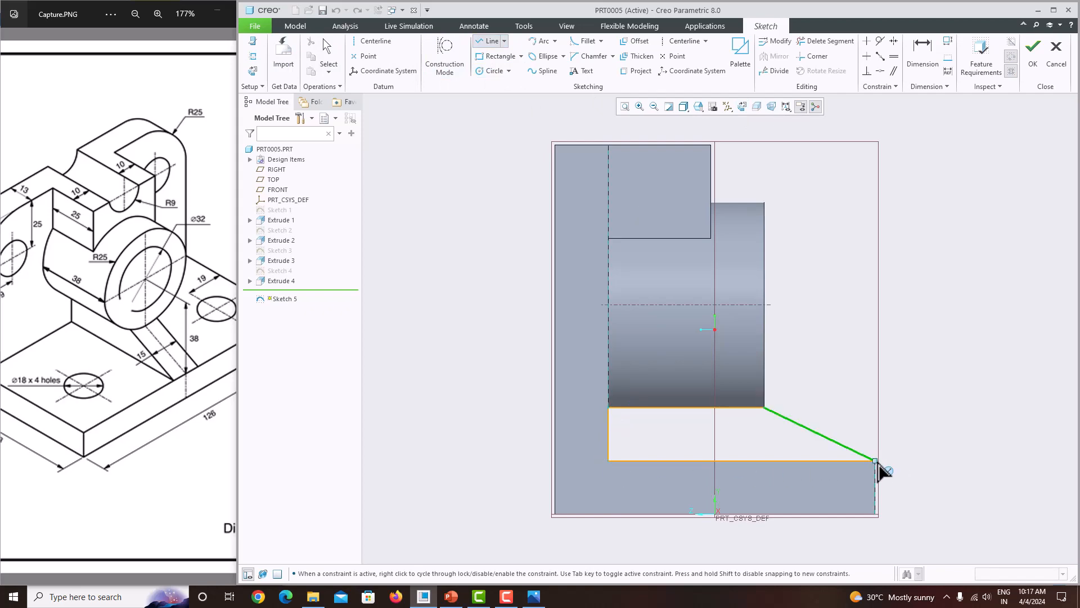
left_click(876, 463)
middle_click(929, 379)
left_click(1033, 51)
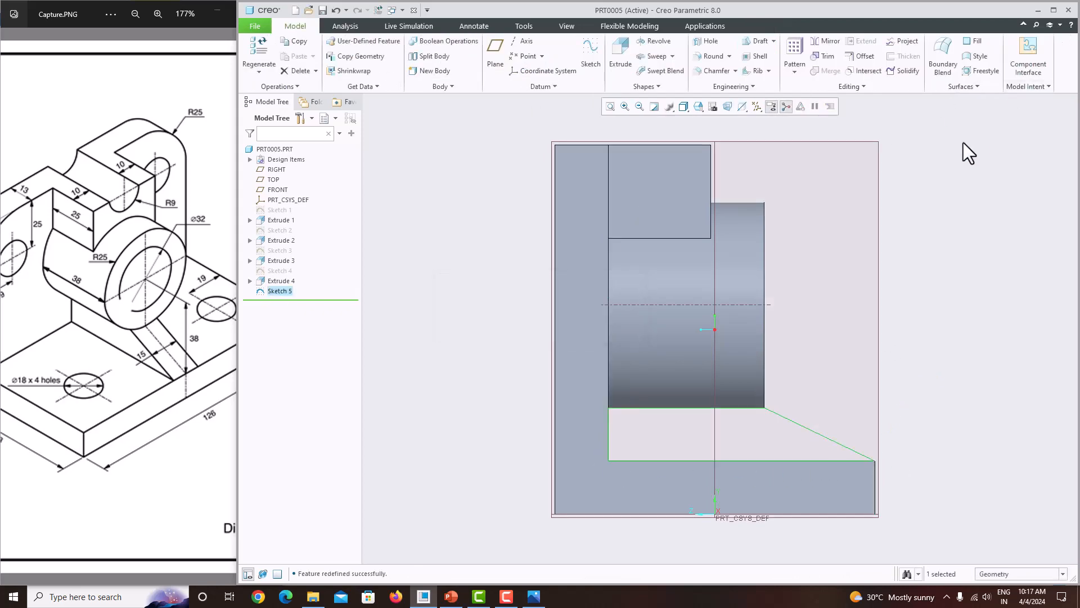
Extrude the closed rib sketch symmetrically to a depth of 15 mm.
left_click(620, 56)
left_click(348, 57)
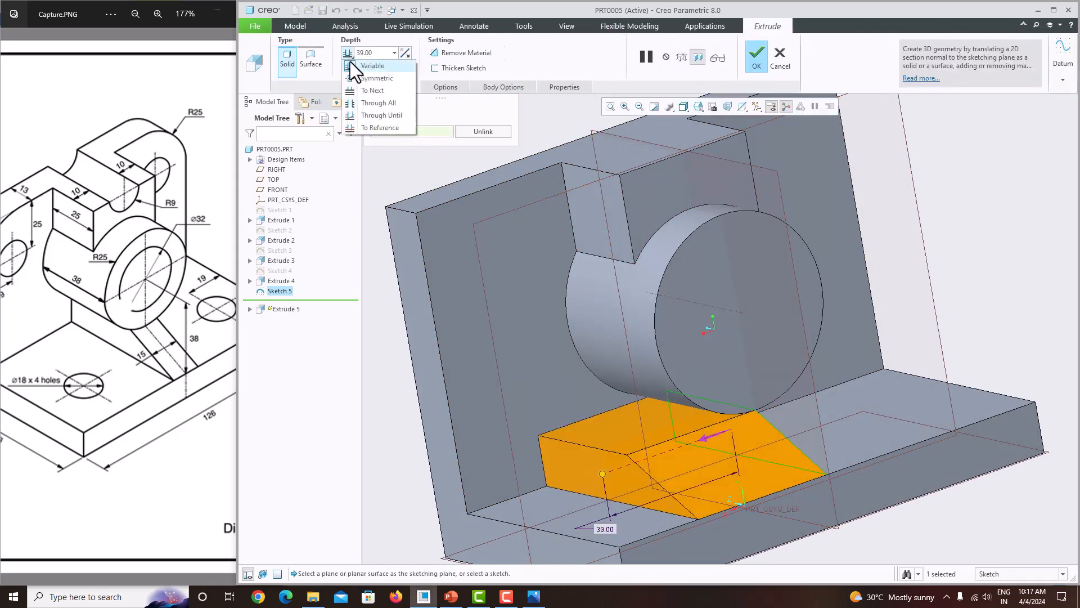
left_click(357, 83)
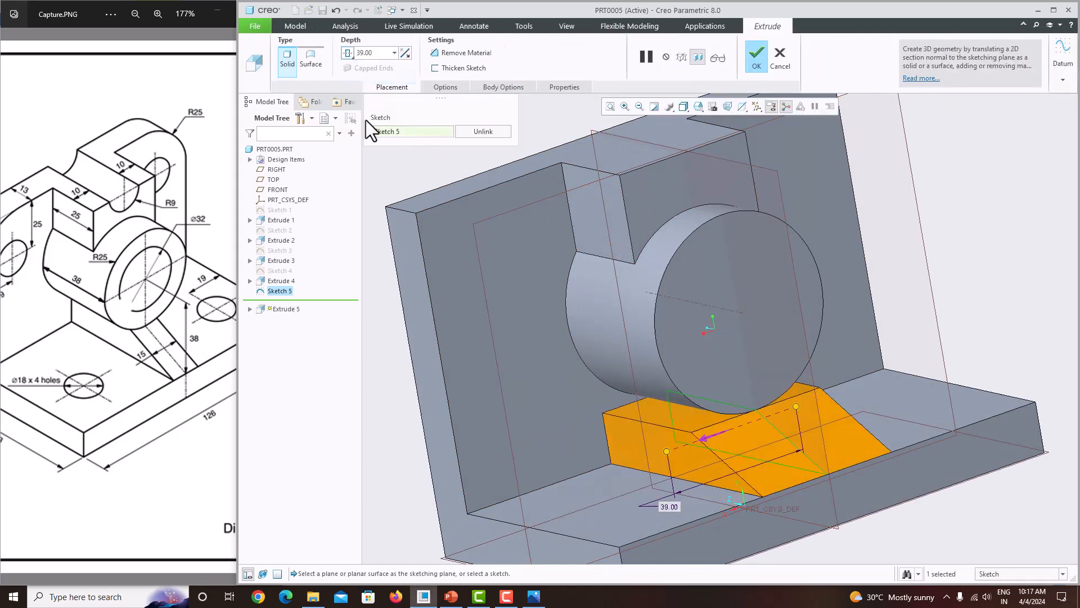
type("15")
key("Return")
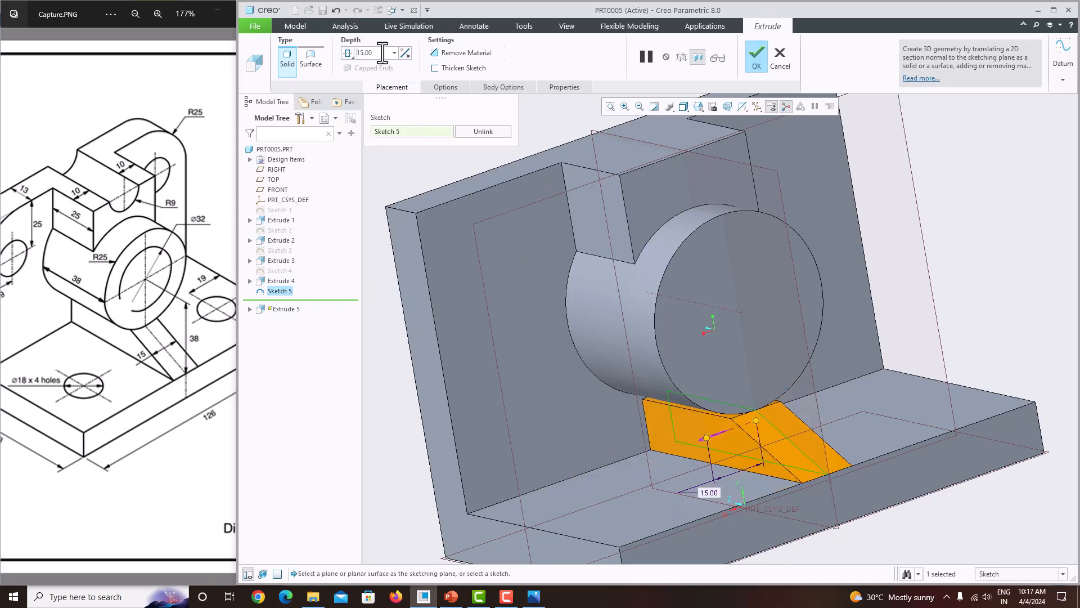
left_click(757, 56)
Edit the rib sketch, adding a horizontal line inside the boss from the back plate to its front face, joined down to the sloped line.
middle_click_drag(754, 275, 668, 442)
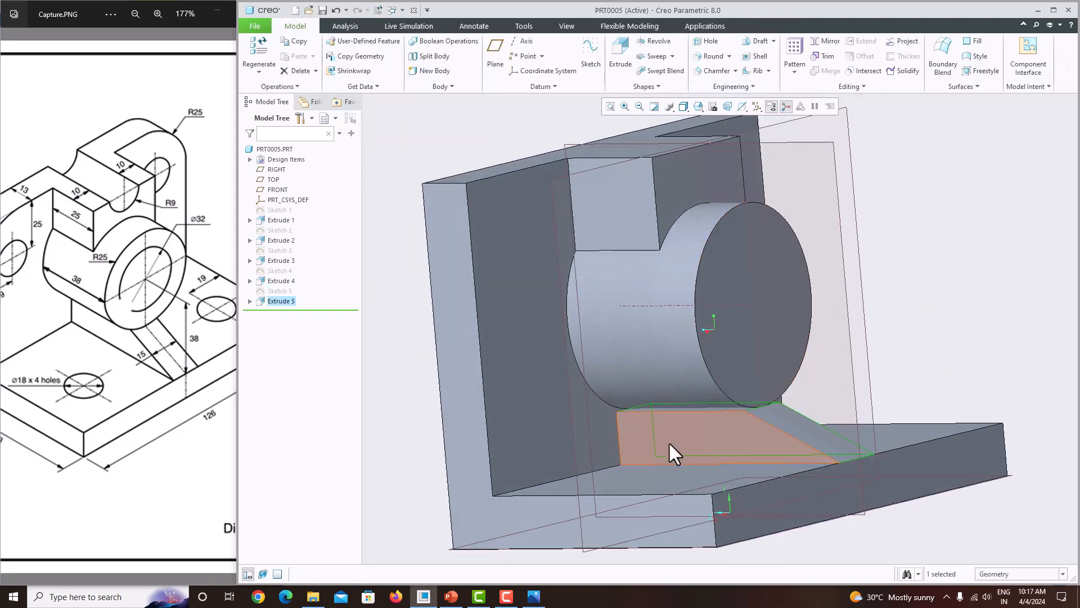
scroll(668, 441, "up", 5)
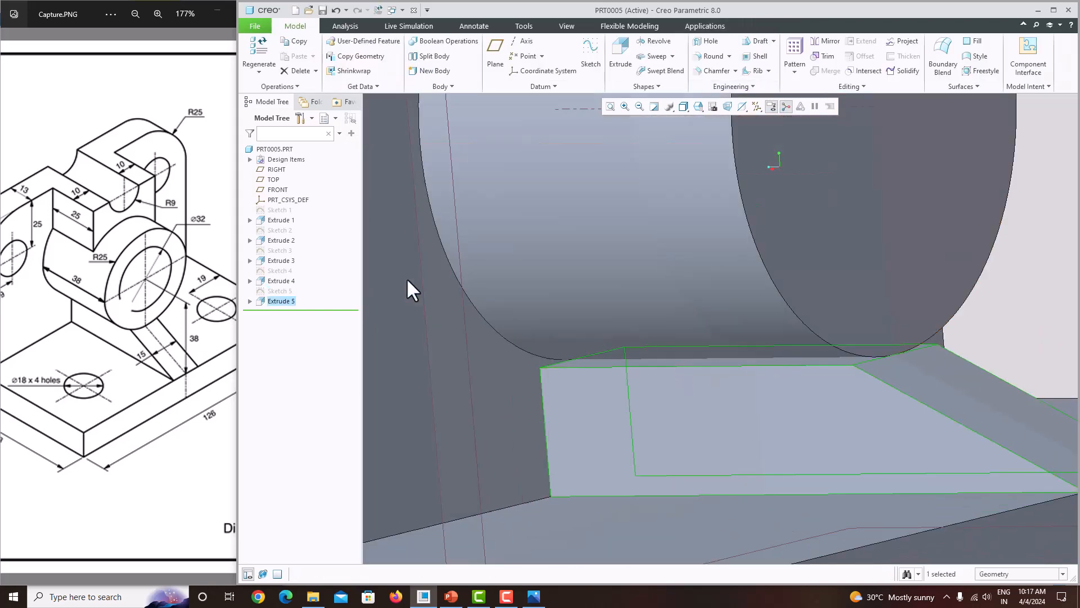
left_click(288, 288)
left_click(296, 225)
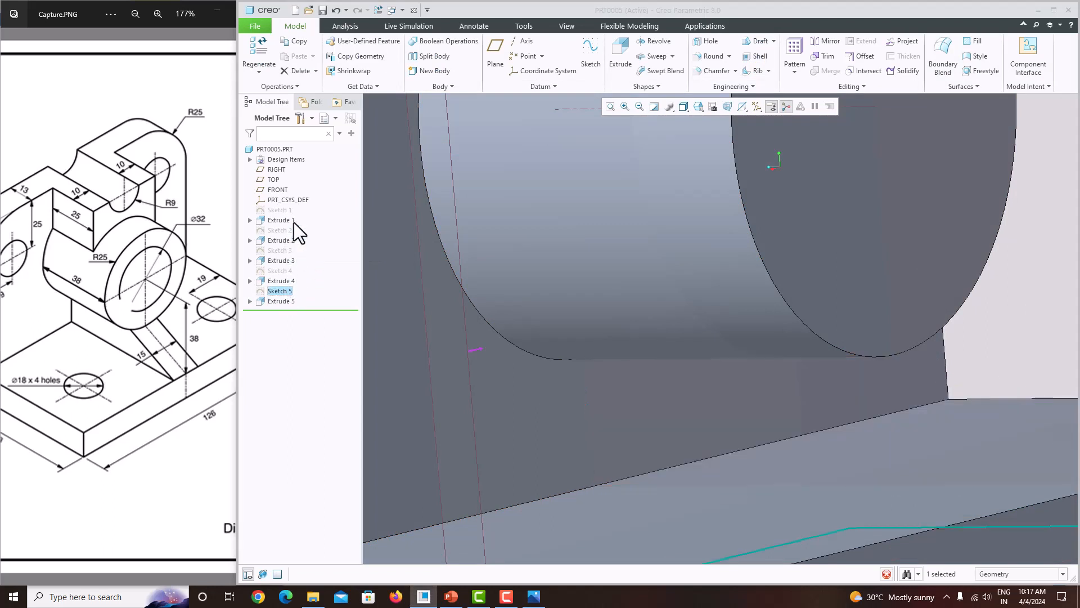
left_click(726, 107)
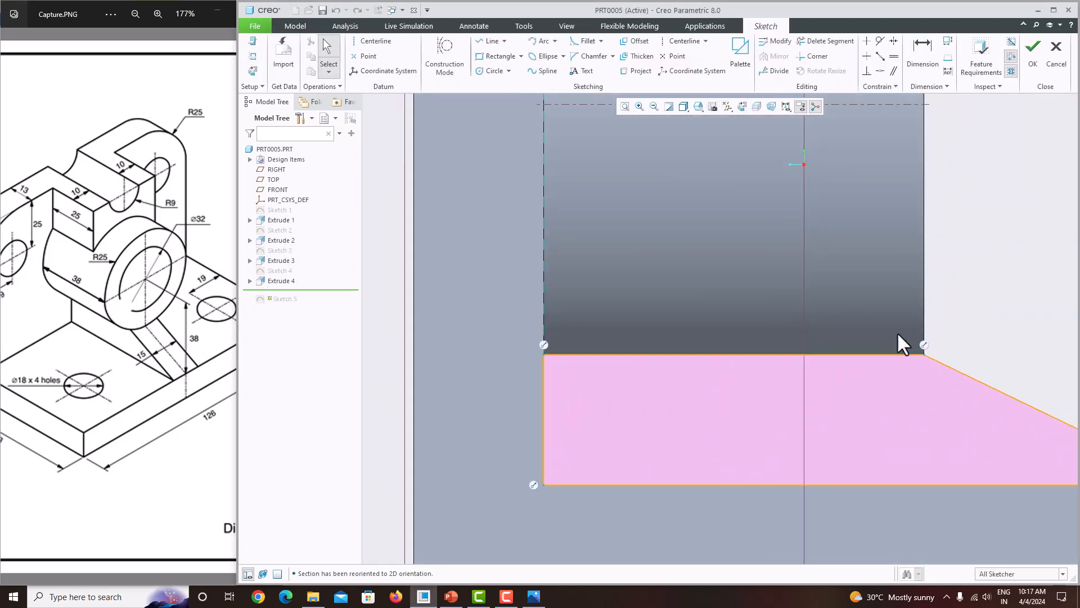
scroll(819, 321, "up", 3)
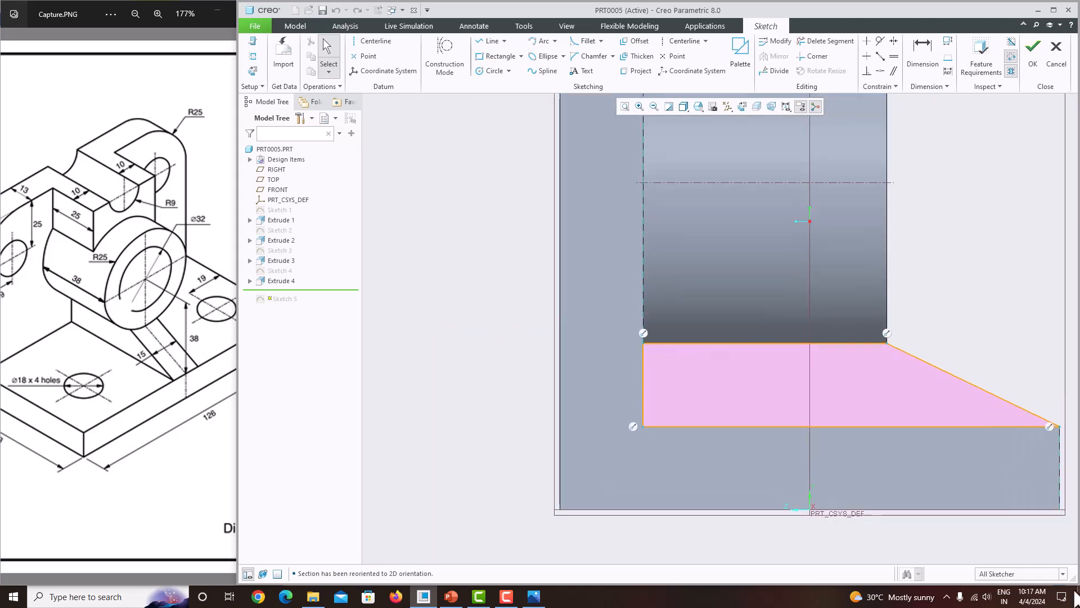
left_click(488, 41)
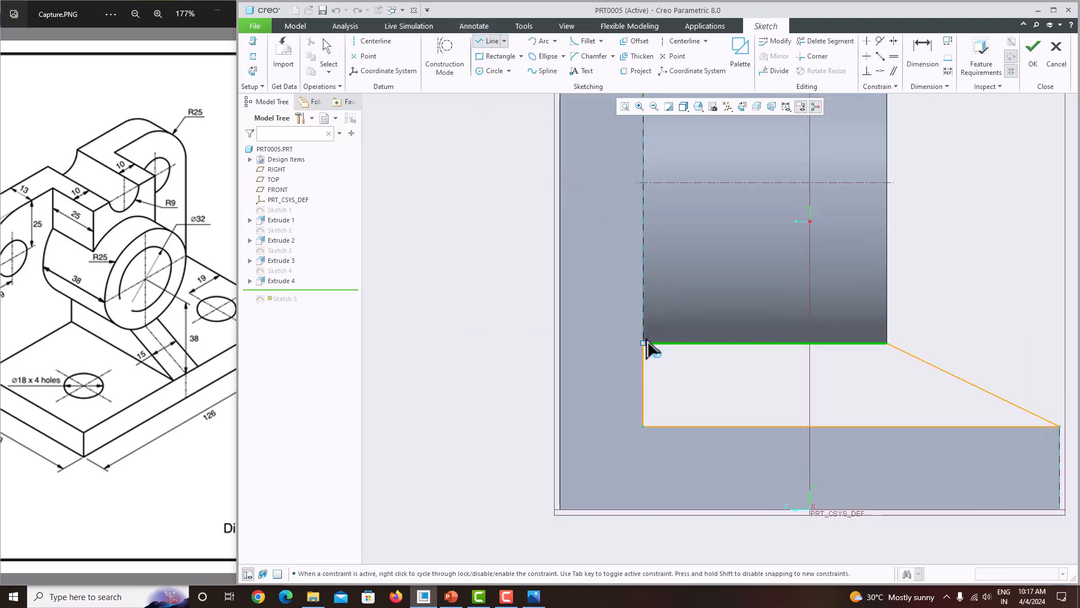
left_click(643, 306)
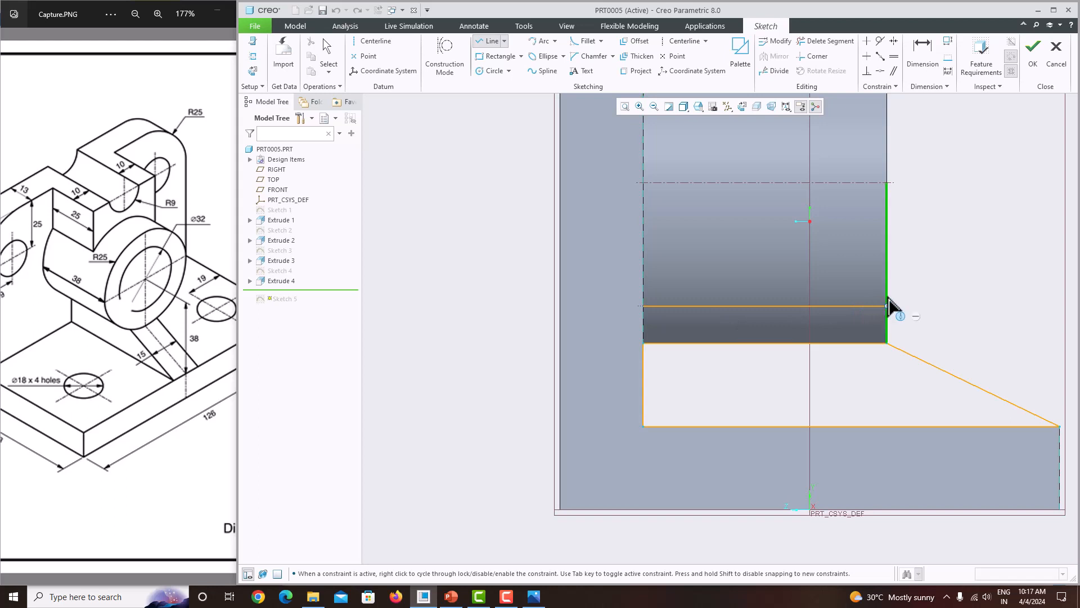
left_click(887, 341)
middle_click(917, 319)
middle_click(918, 318)
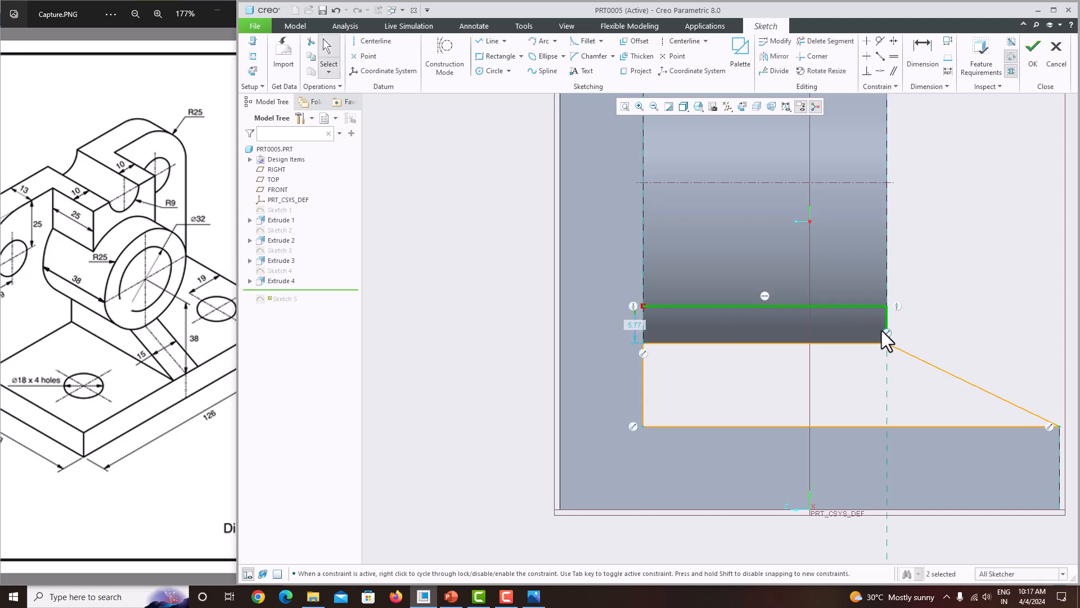
Trim the line along the boss's underside and close the raised rib profile with a vertical line at the back plate.
left_click(826, 41)
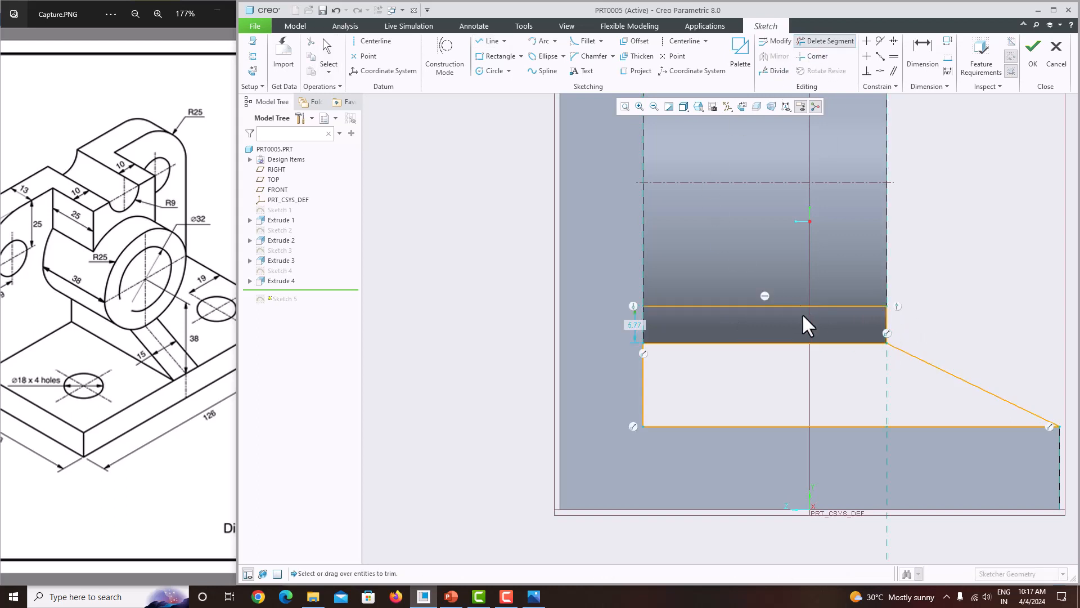
left_click(799, 344)
middle_click(783, 359)
mouse_move(783, 359)
middle_mouse_down()
mouse_move(735, 360)
mouse_move(731, 306)
middle_mouse_up()
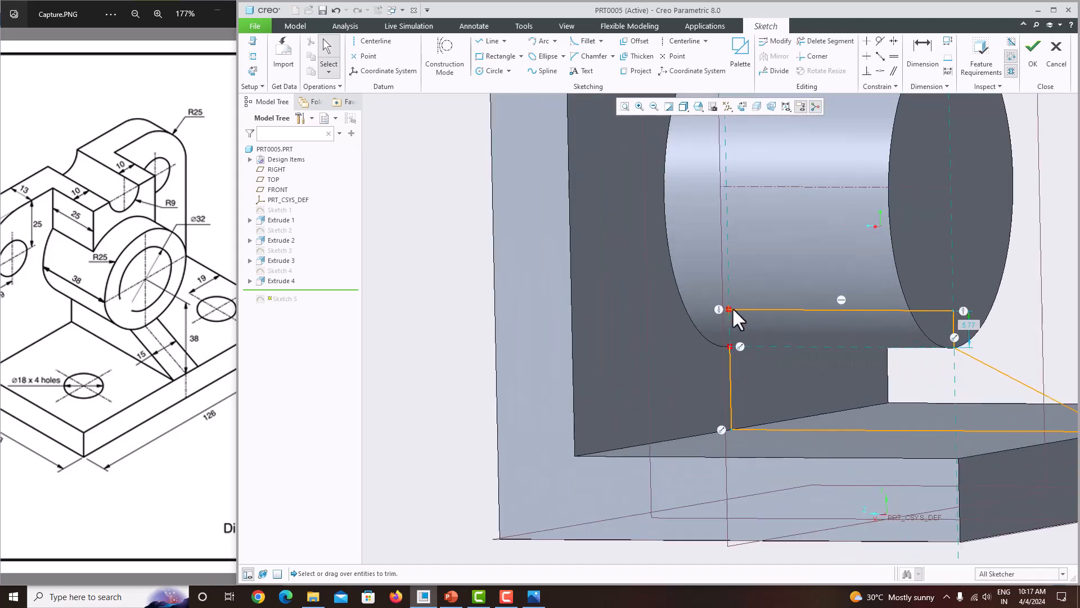
left_click(490, 44)
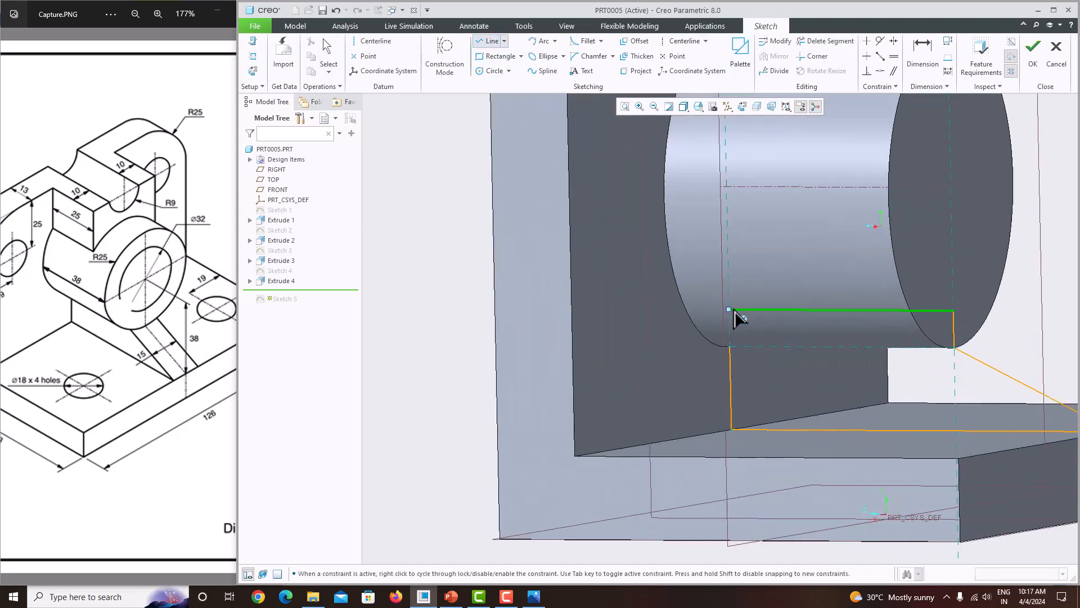
left_click(732, 344)
middle_click(754, 336)
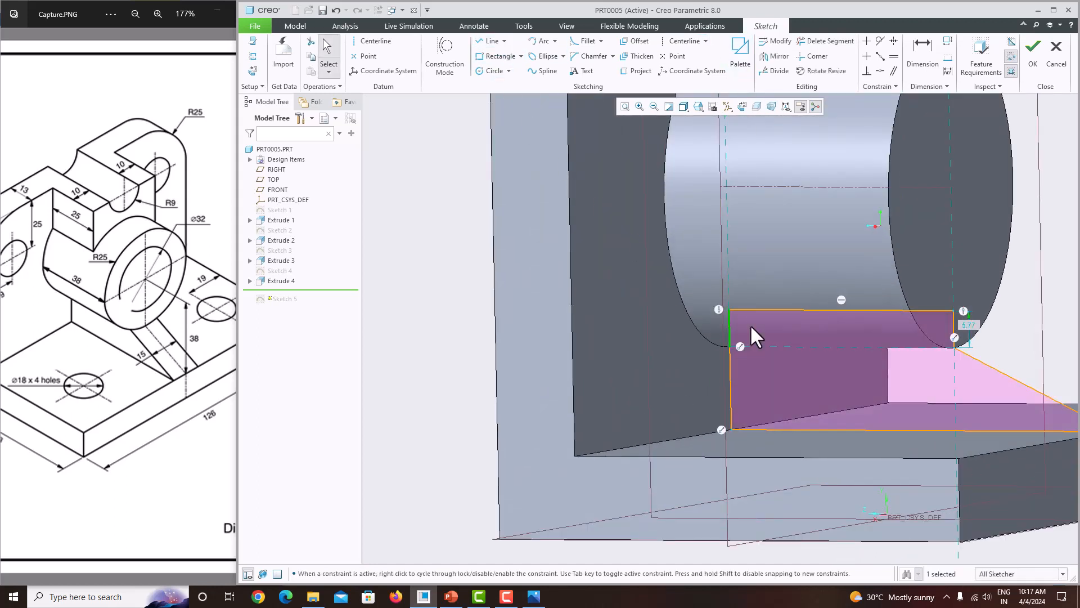
left_click(1019, 55)
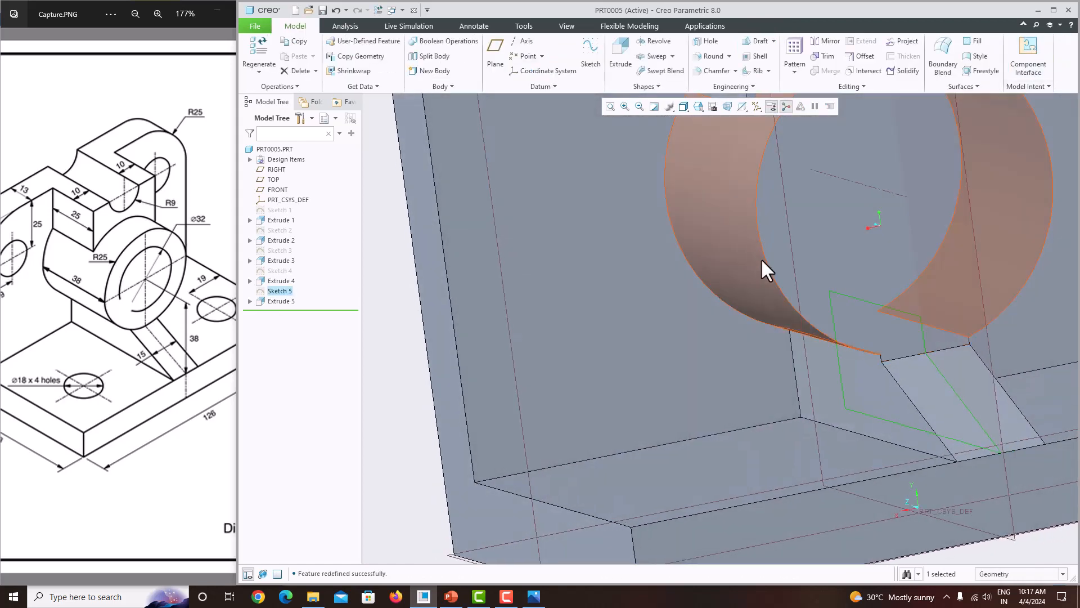
Edit the rib sketch again, adding a line that continues the slope from the boss's lower front corner up to the horizontal line inside the boss.
middle_click_drag(761, 258, 813, 270)
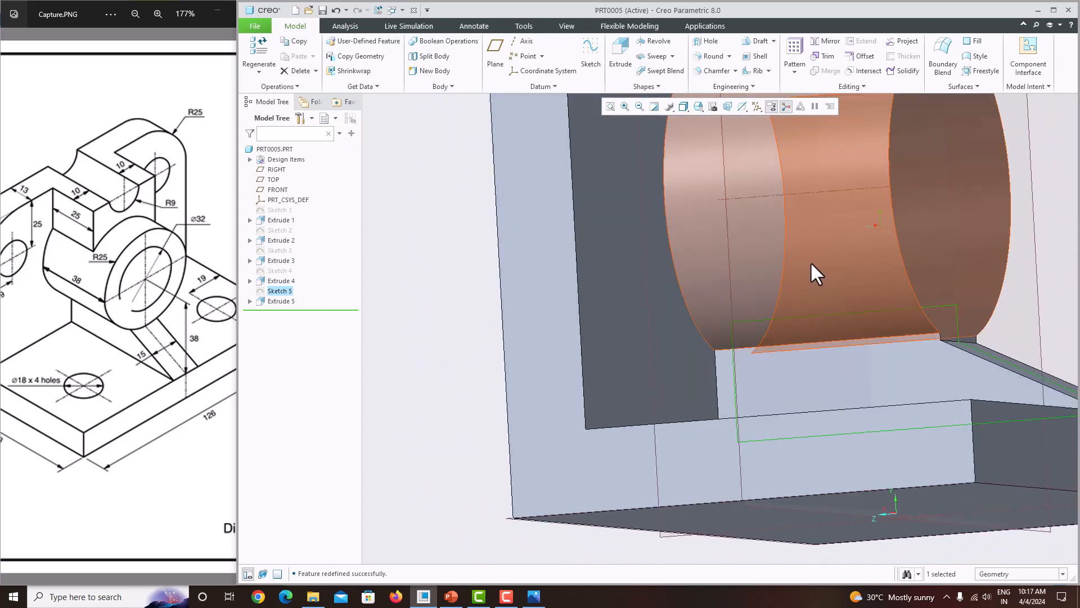
scroll(957, 332, "down", 5)
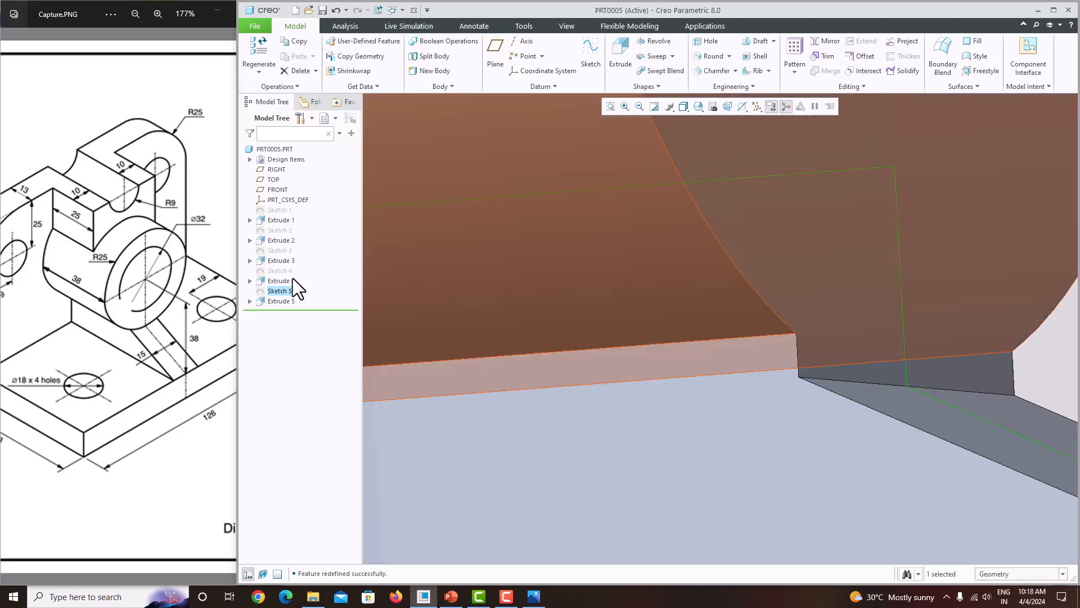
left_click(282, 289)
left_click(306, 225)
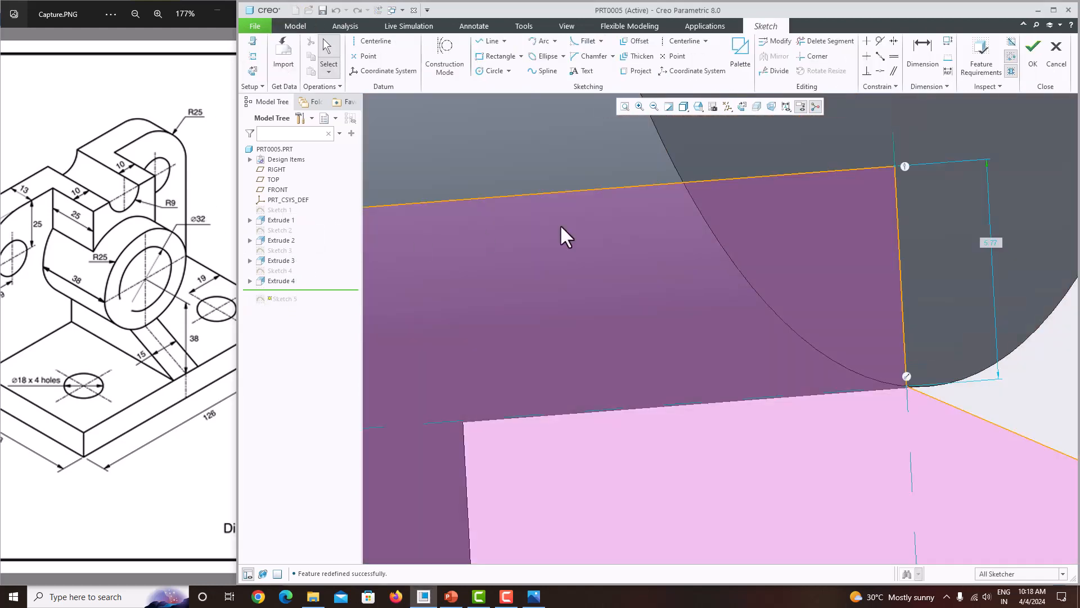
scroll(731, 225, "up", 3)
middle_click_drag(812, 277, 817, 286)
scroll(814, 288, "down", 3)
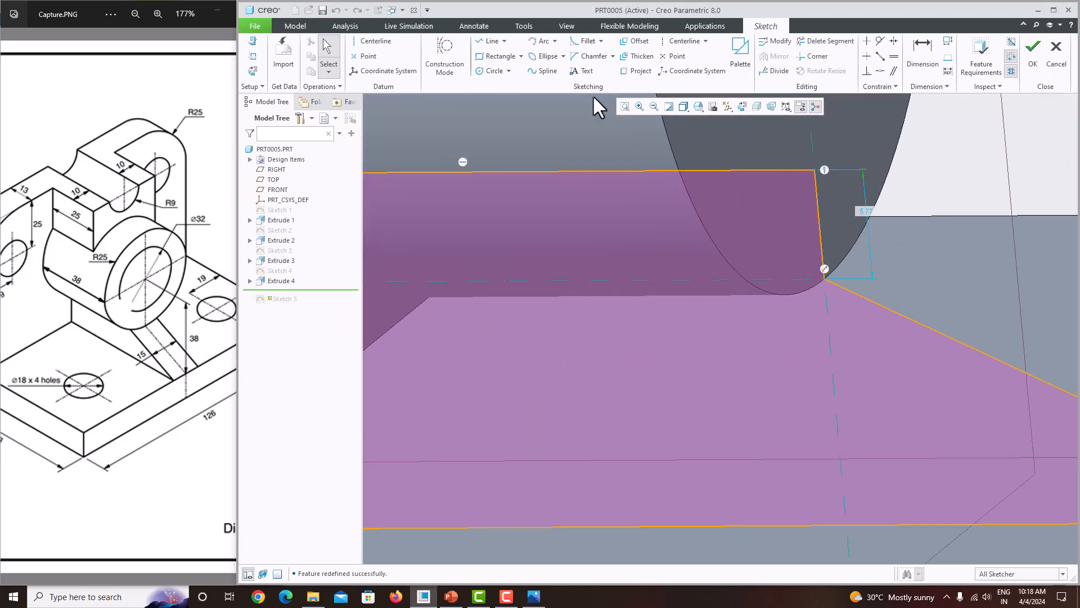
left_click(484, 41)
left_click(825, 278)
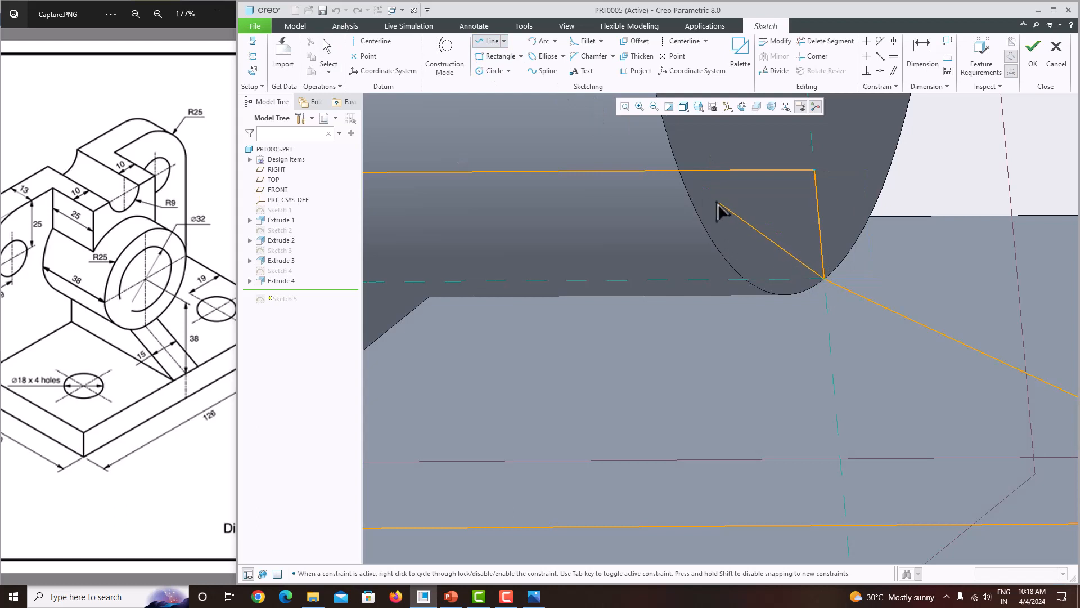
left_click(592, 171)
middle_click(593, 171)
middle_click(602, 174)
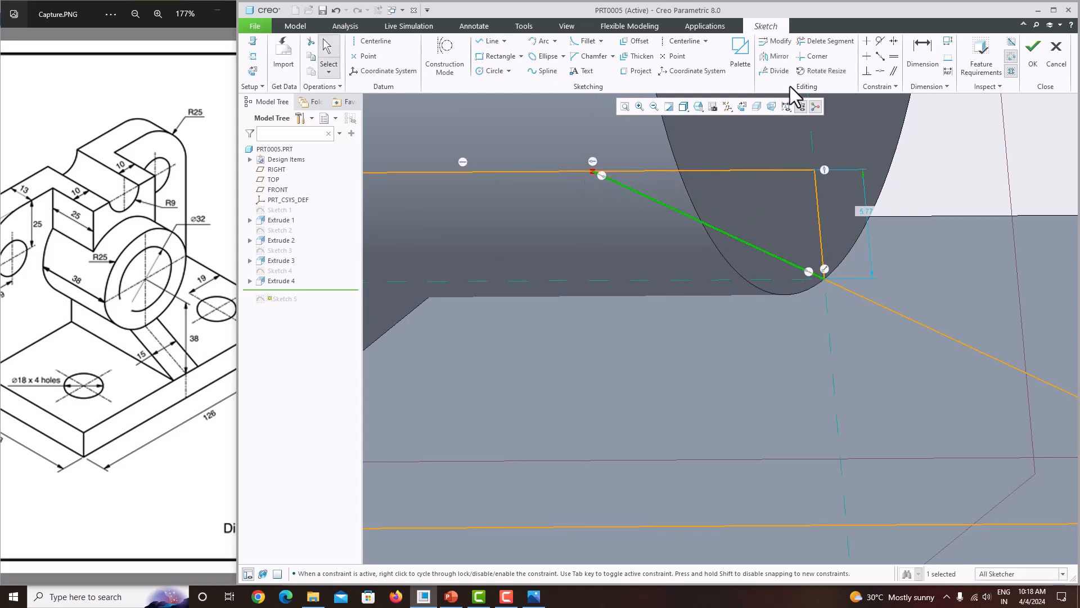
Trim the vertical line and leftover horizontal segment at the boss's front face, and finish the rib sketch.
left_click(810, 39)
left_click(844, 217)
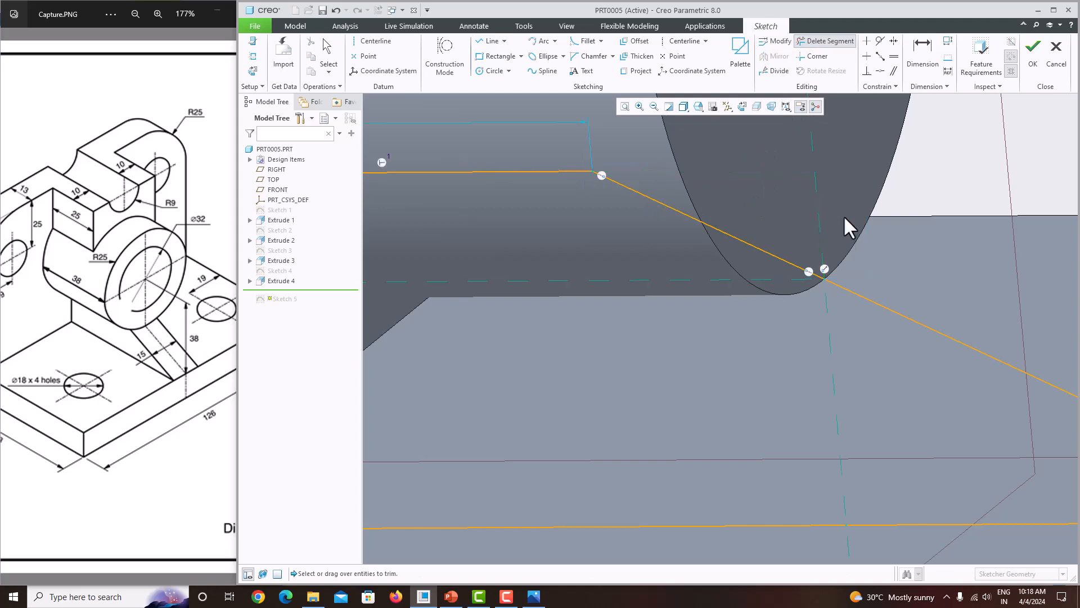
middle_click(844, 218)
left_click(1032, 56)
Start a sketch on the base plate's top face and add the FRONT datum plane as a reference.
mouse_move(873, 205)
middle_mouse_down()
mouse_move(895, 231)
mouse_move(820, 212)
mouse_move(733, 241)
mouse_move(795, 226)
mouse_move(759, 229)
mouse_move(770, 264)
mouse_move(885, 244)
mouse_move(748, 301)
mouse_move(837, 295)
middle_mouse_up()
scroll(839, 251, "up", 5)
scroll(838, 248, "down", 3)
scroll(838, 248, "up", 2)
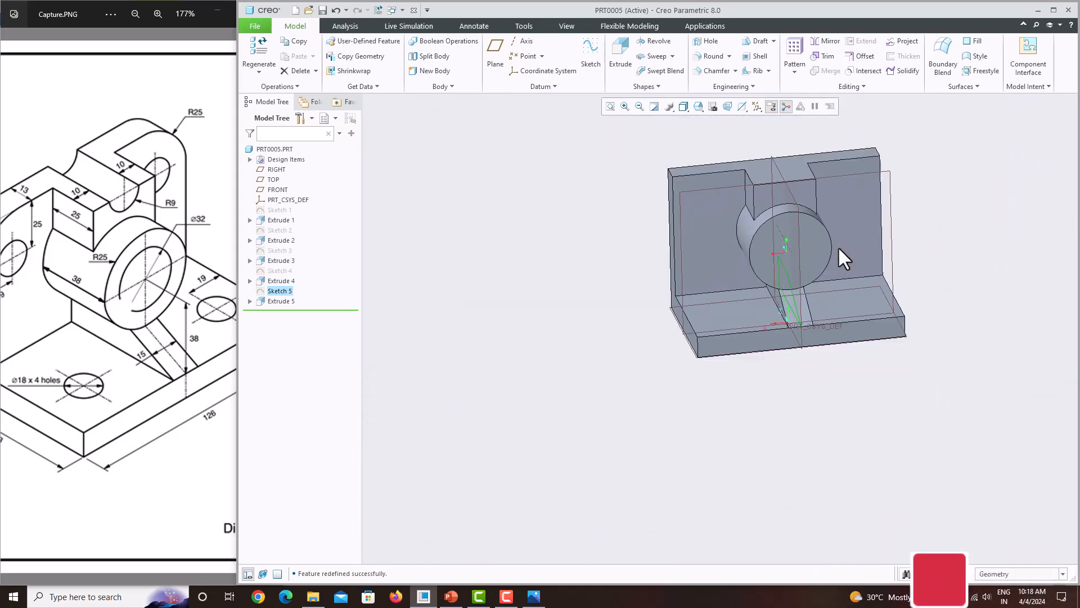
scroll(127, 329, "down", 2)
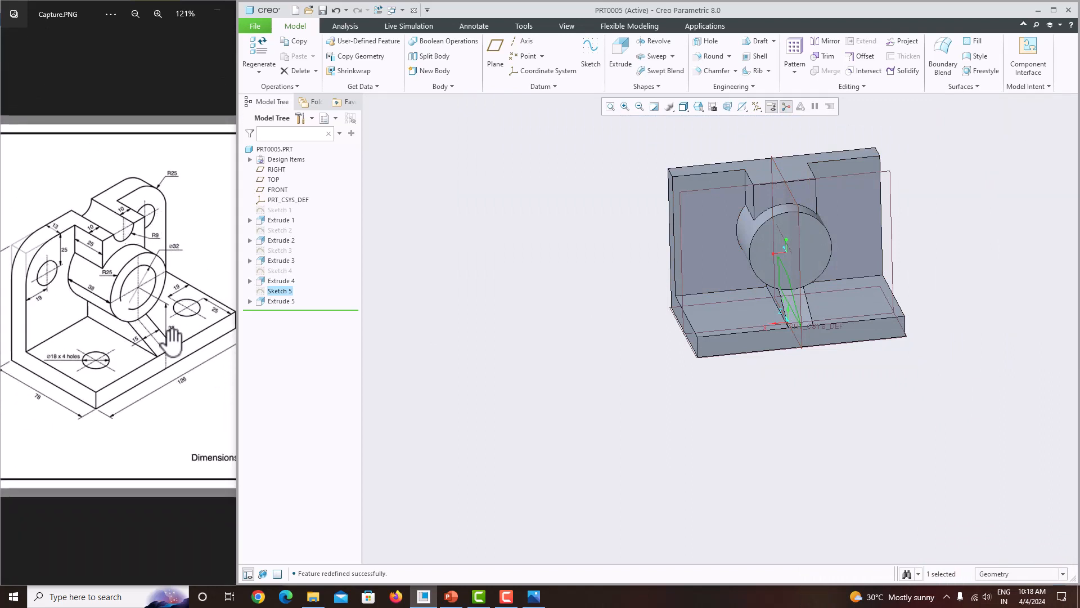
left_click(716, 305)
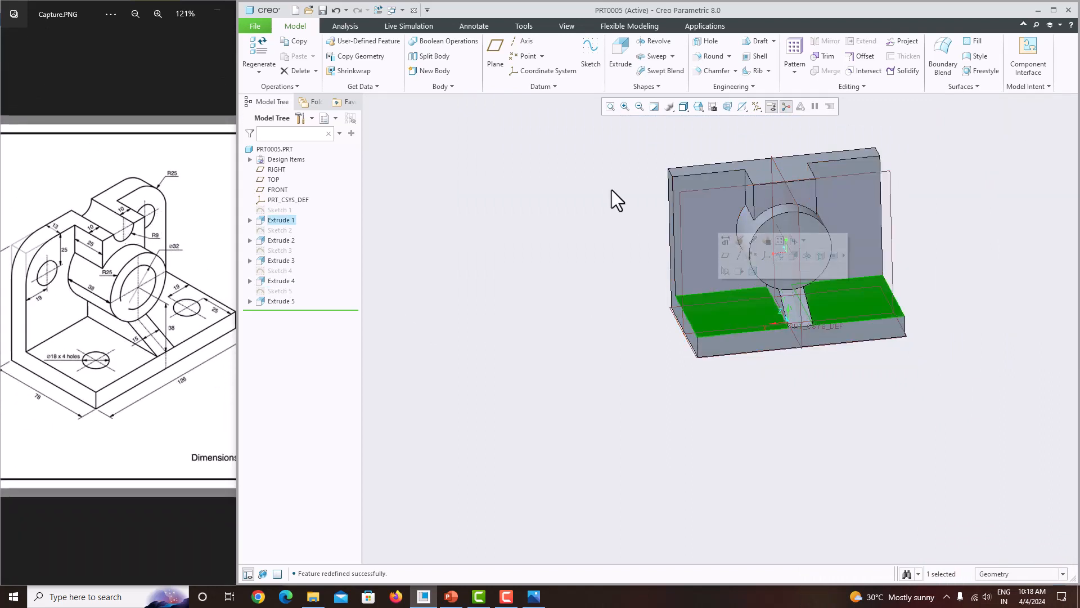
left_click(592, 51)
left_click(742, 107)
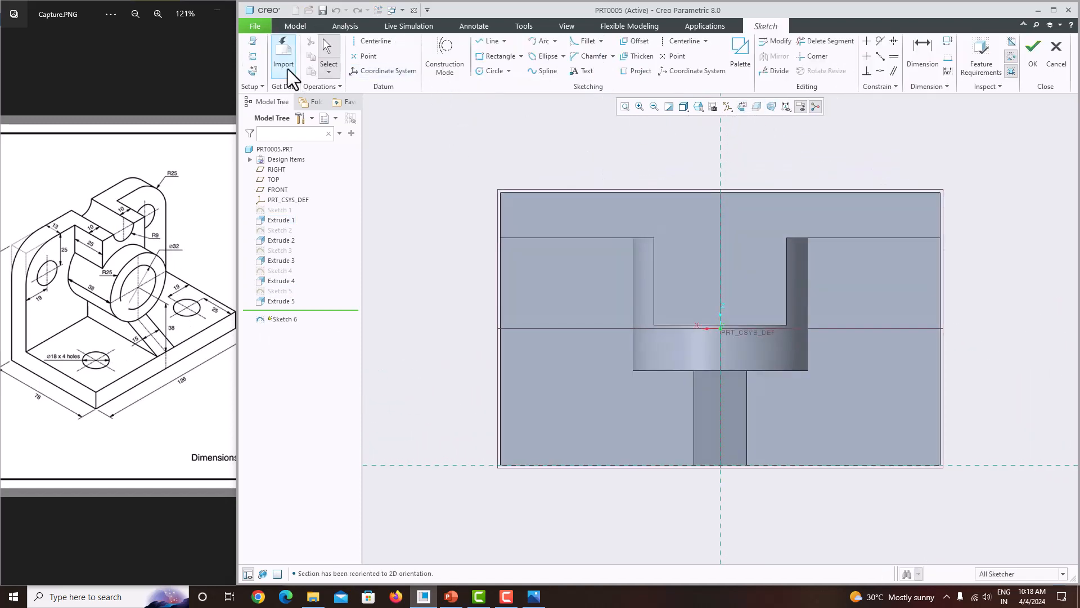
left_click(246, 57)
left_click(558, 328)
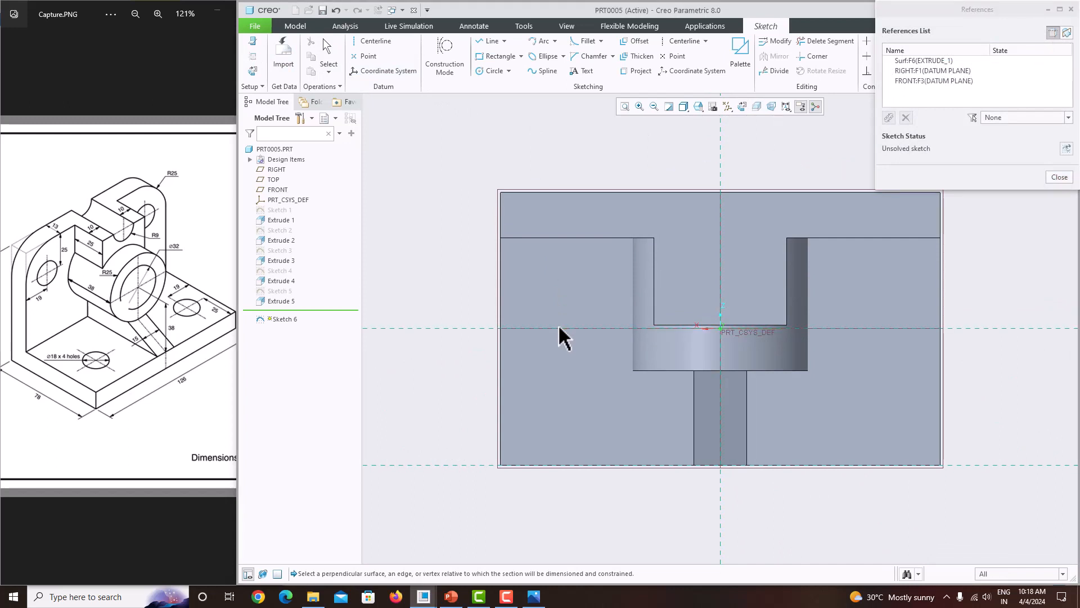
left_click(1060, 177)
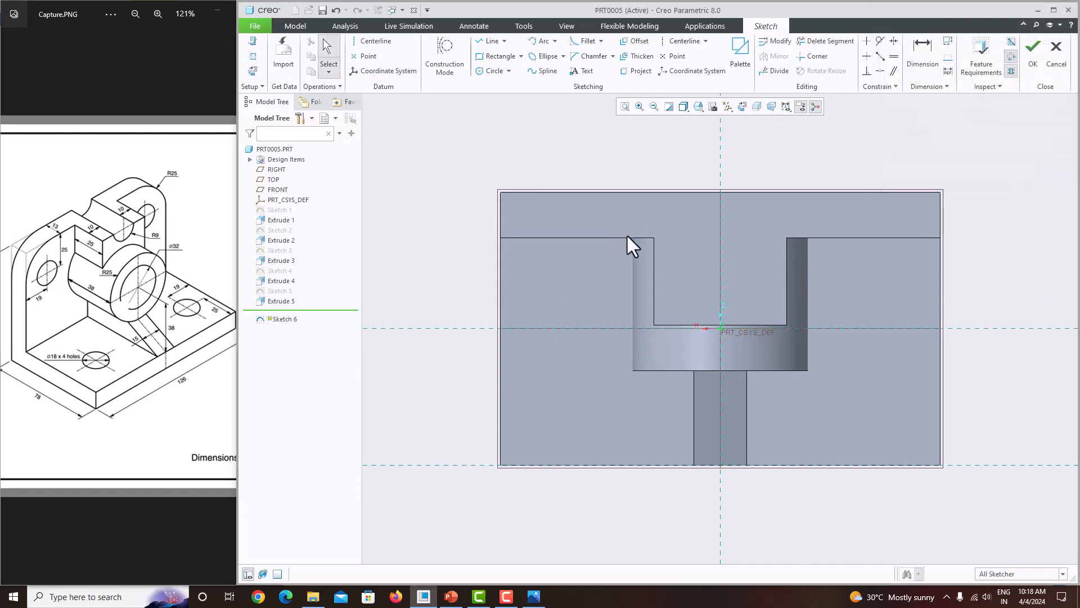
Sketch a circle about 24 mm in diameter near the base plate's front-left corner.
left_click(495, 71)
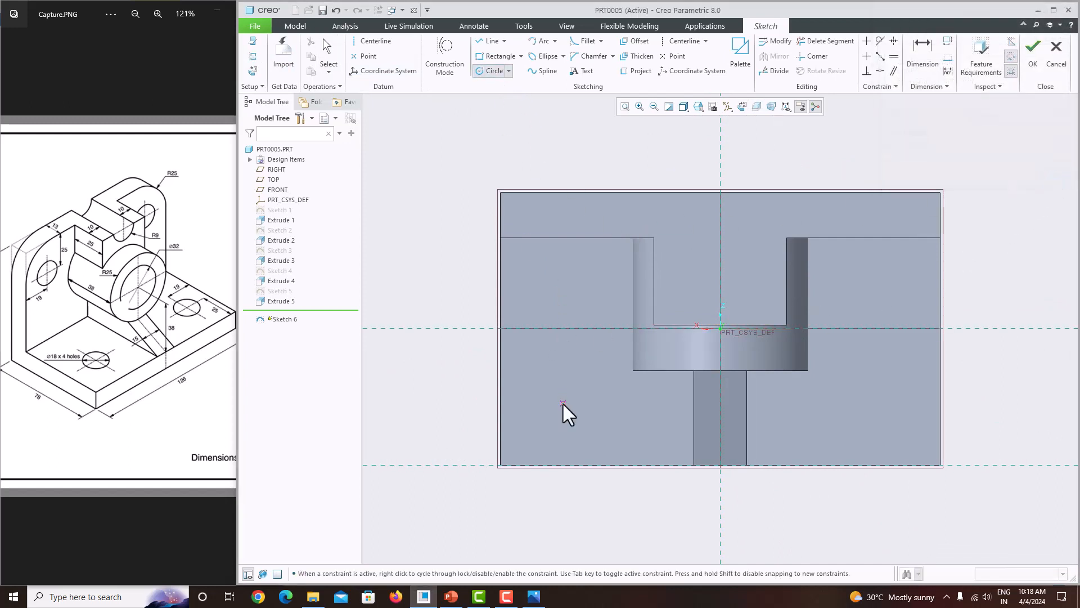
left_click(534, 375)
middle_click(544, 363)
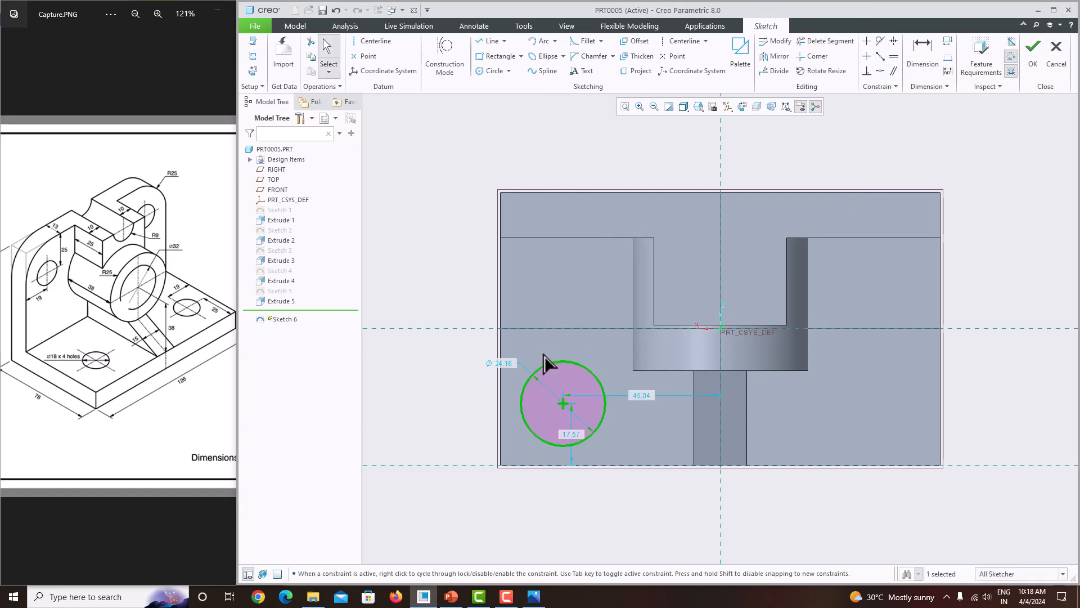
Dimension the circle's center 25 mm from the base plate's front edge.
left_click(923, 53)
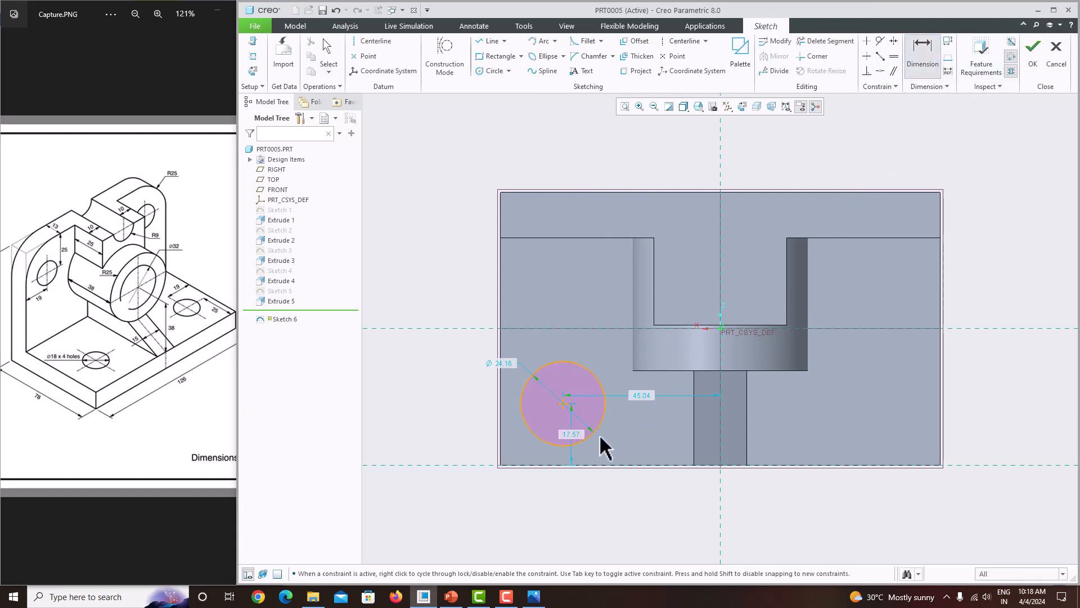
middle_click(629, 439)
double_click(571, 434)
type("25")
key("Return")
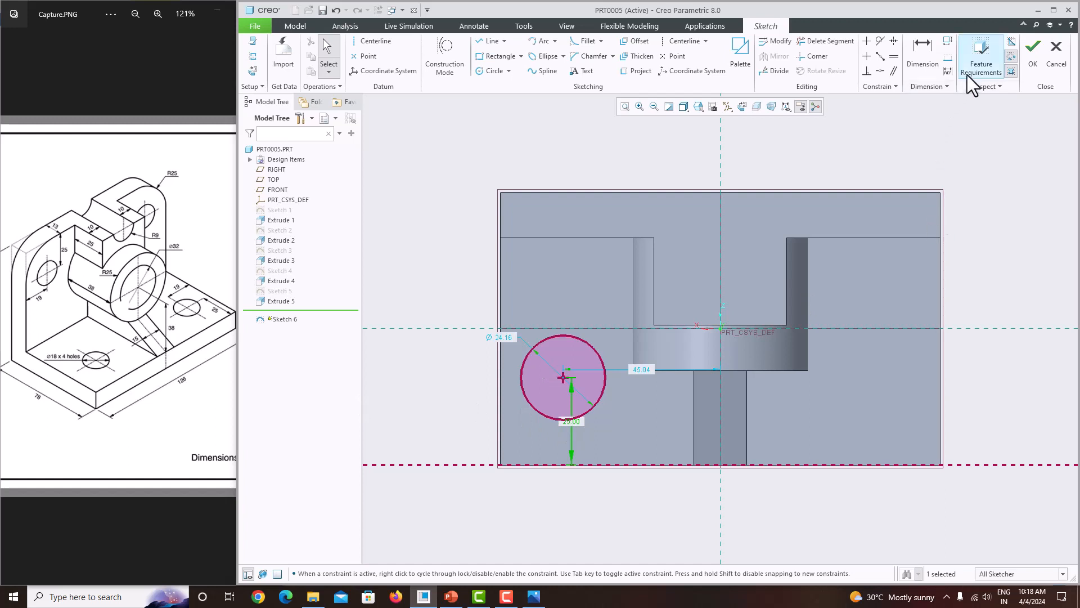
Dimension the circle's center 19 mm from the base plate's left edge.
left_click(920, 56)
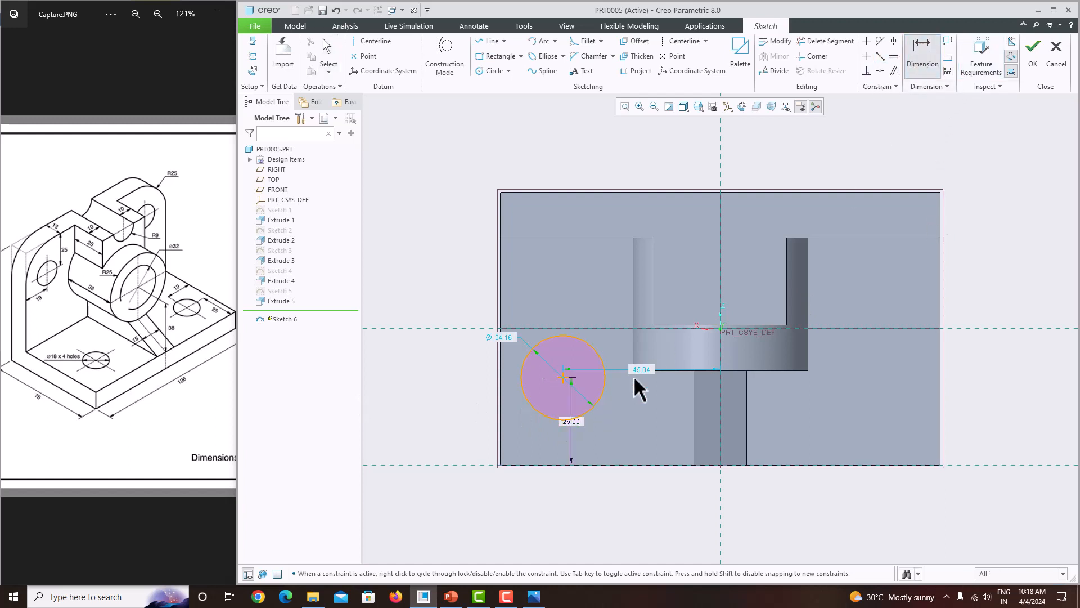
left_click(505, 387)
middle_click(514, 387)
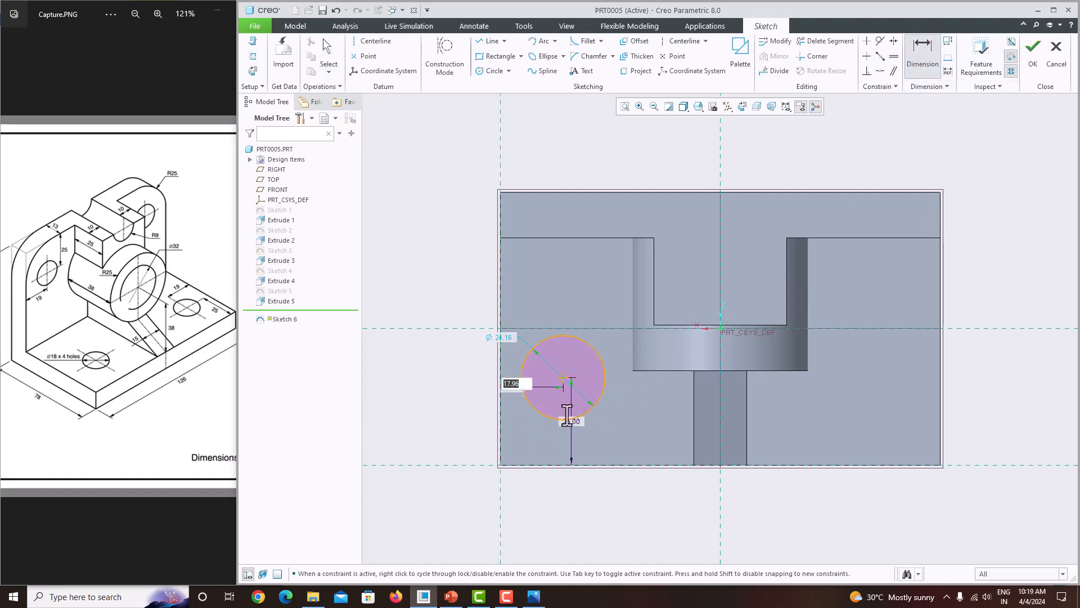
key("Return")
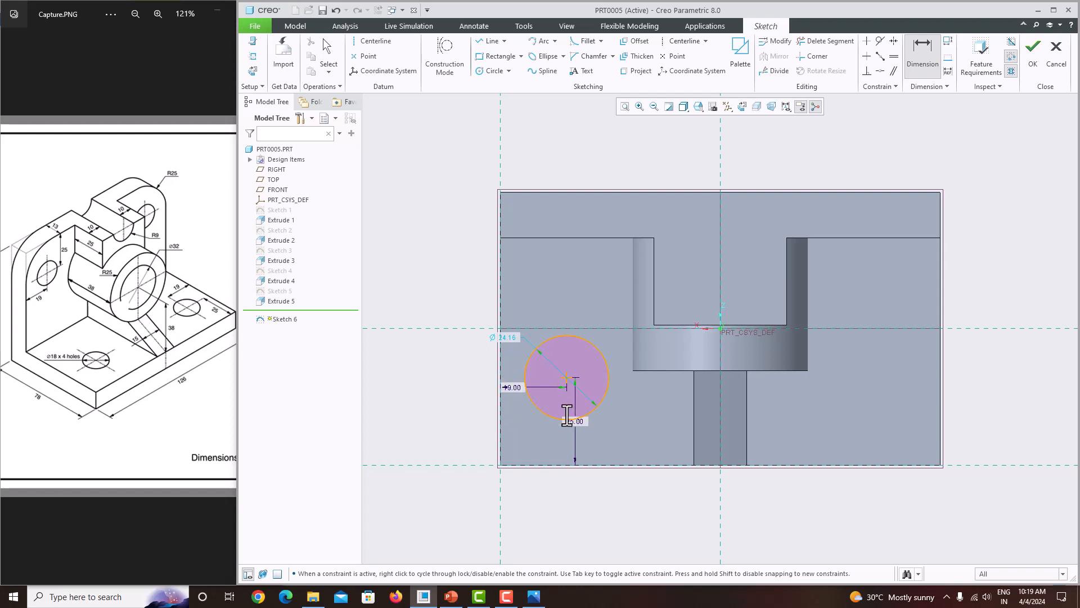
Set the base plate circle's diameter to 18 mm and finish the sketch.
double_click(512, 339)
type("18")
key("Return")
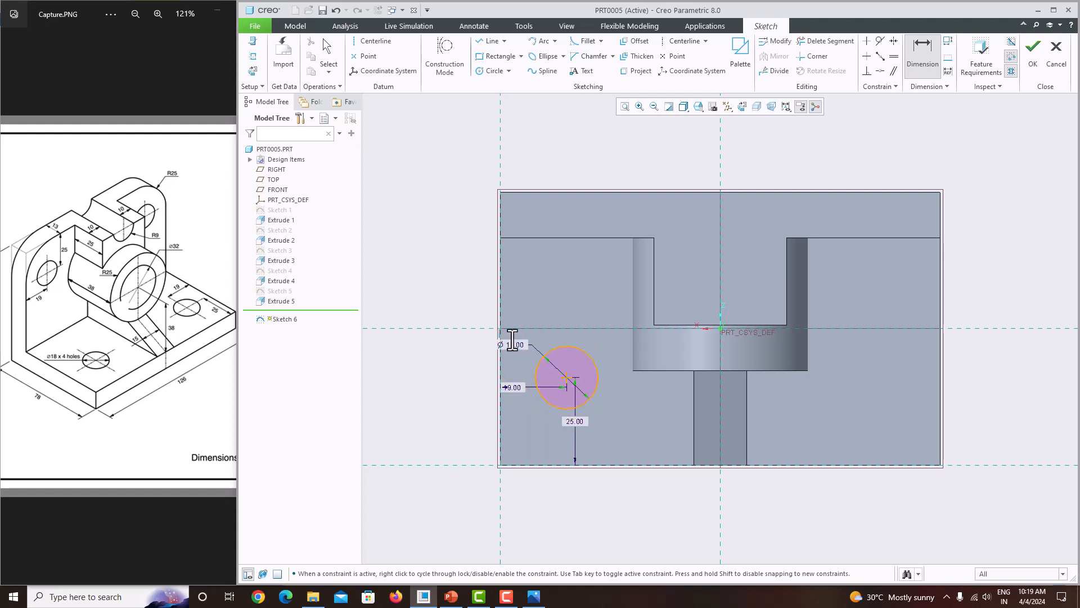
middle_click(866, 257)
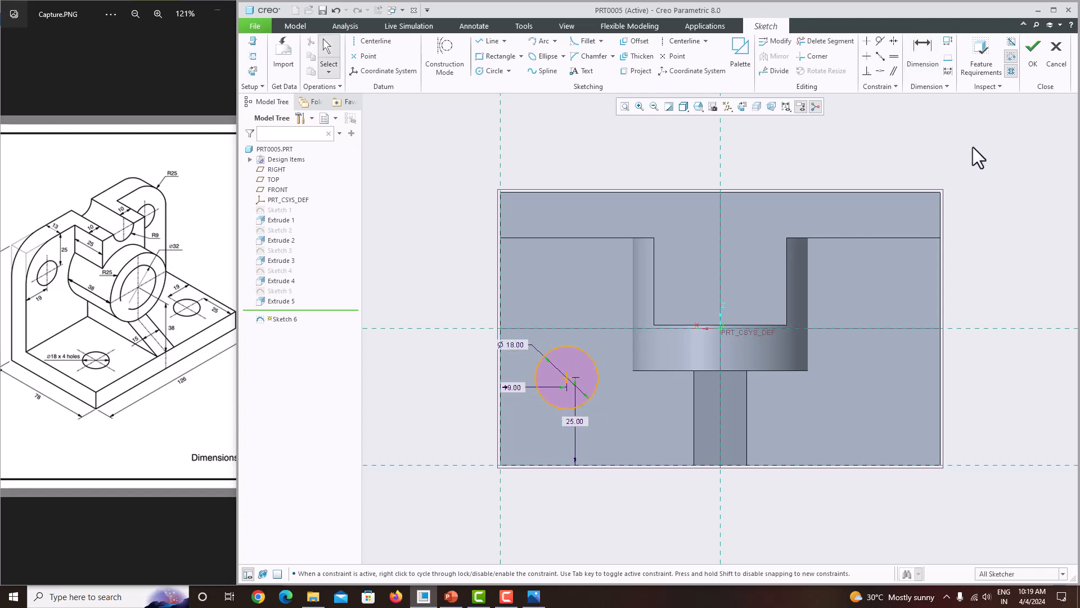
left_click(1033, 54)
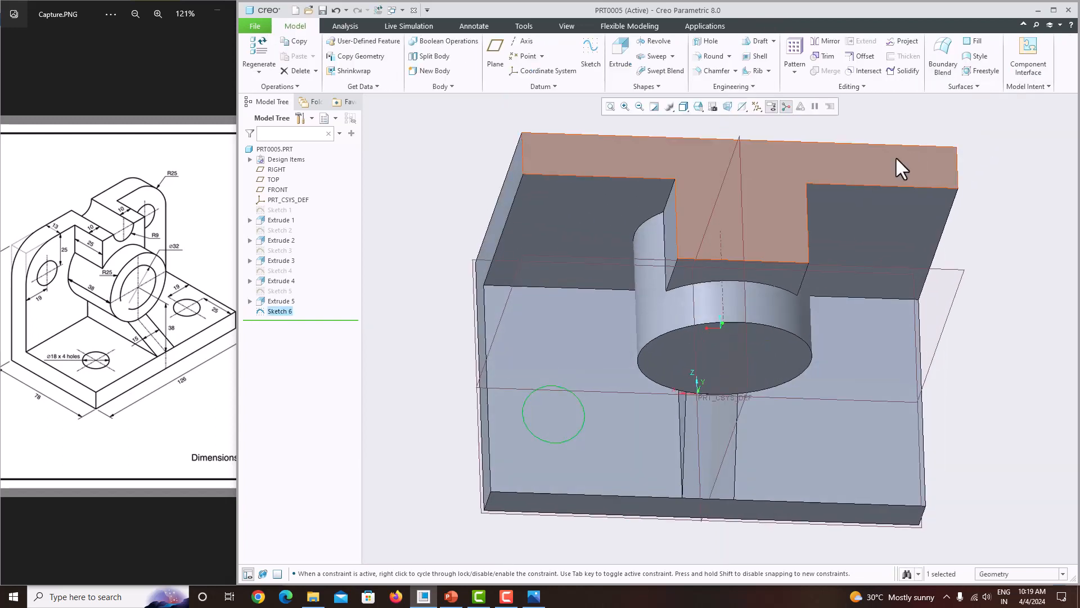
Extrude the 18 mm circle as a cut all the way through the base plate.
left_click(623, 52)
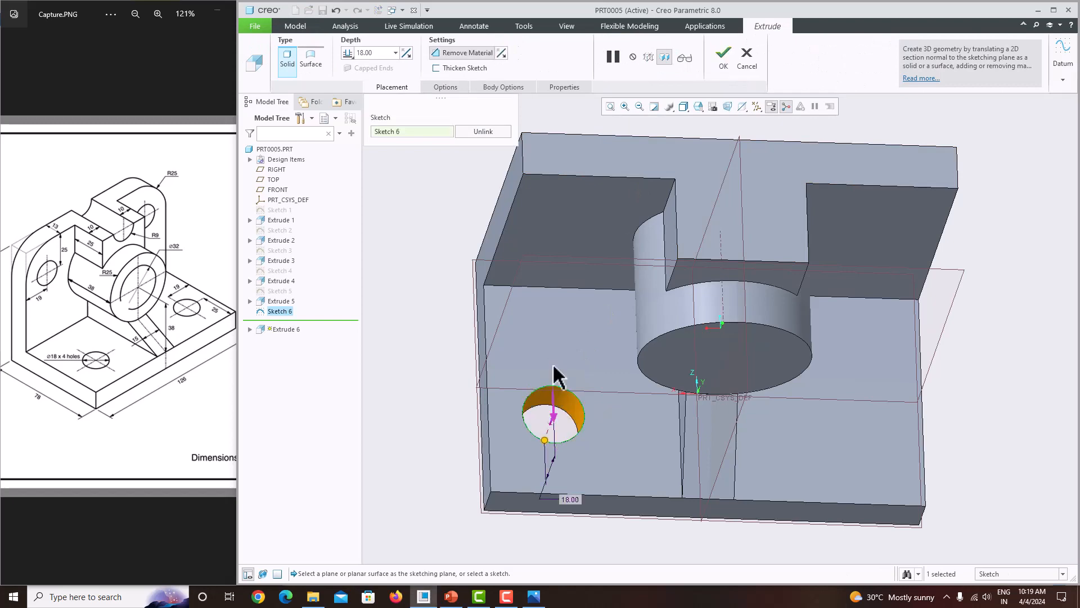
left_click(349, 53)
left_click(363, 96)
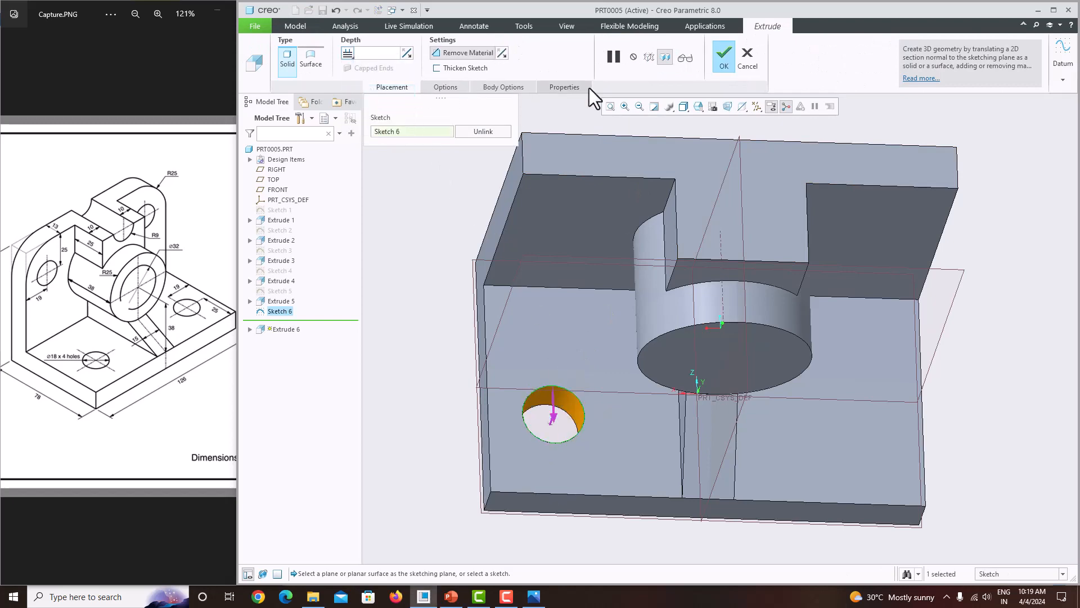
left_click(724, 60)
Mirror the base plate hole about the RIGHT datum plane.
mouse_move(712, 264)
middle_mouse_down()
mouse_move(704, 285)
mouse_move(692, 270)
middle_mouse_up()
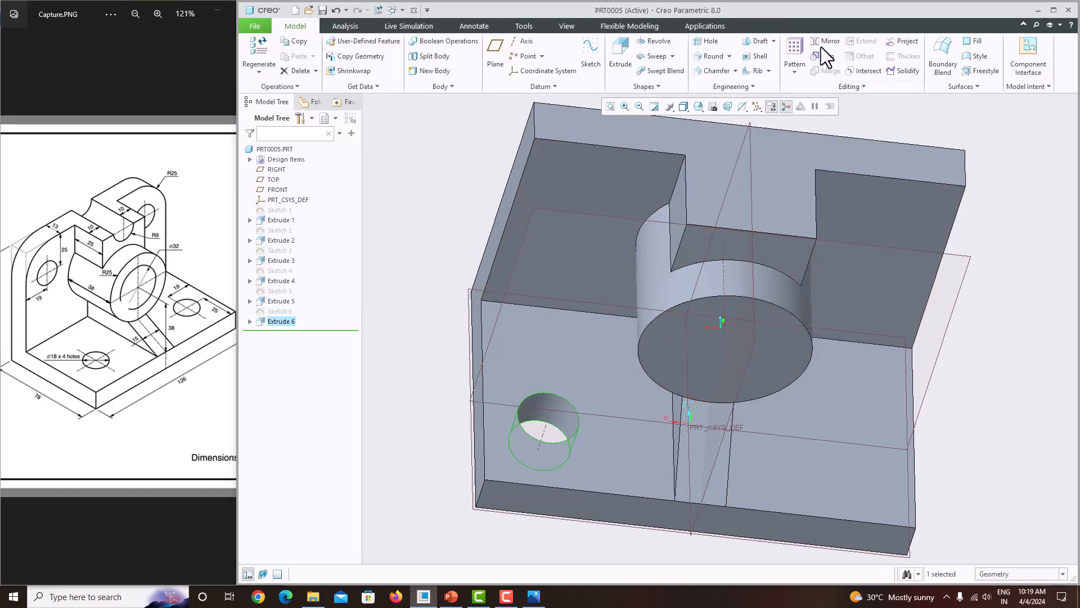
left_click(817, 41)
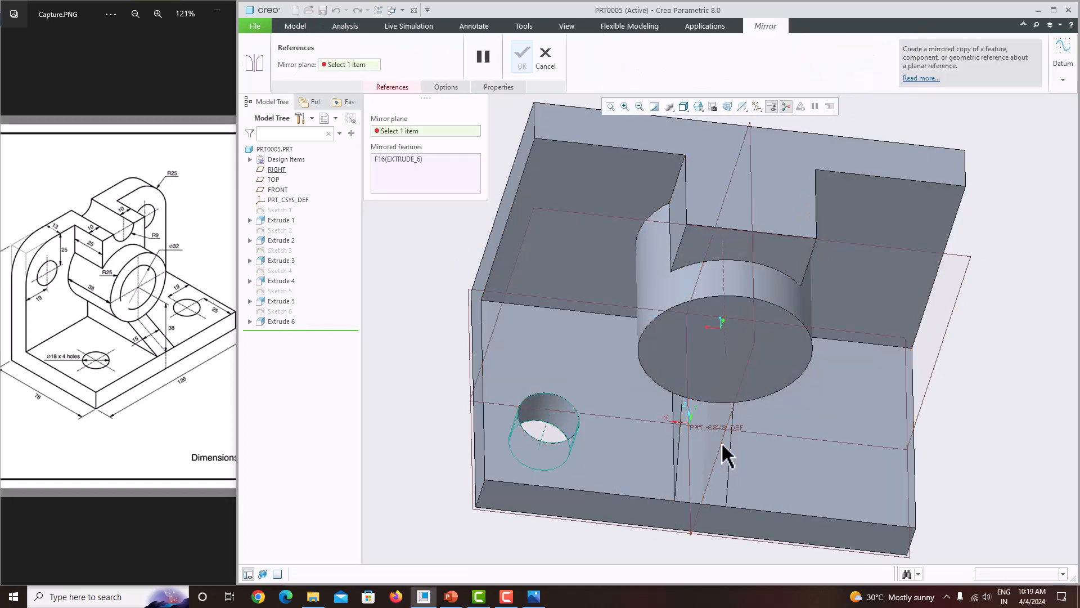
left_click(722, 440)
left_click(522, 56)
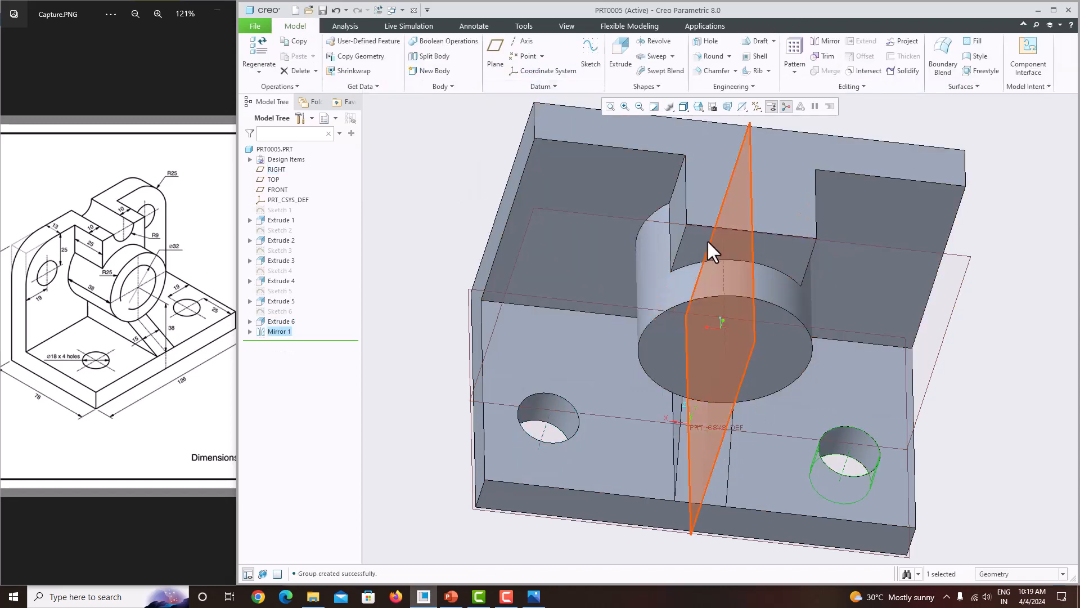
Start a sketch on the upright plate's front face and orient the view parallel to it.
middle_click_drag(706, 238, 711, 217)
left_click(589, 187)
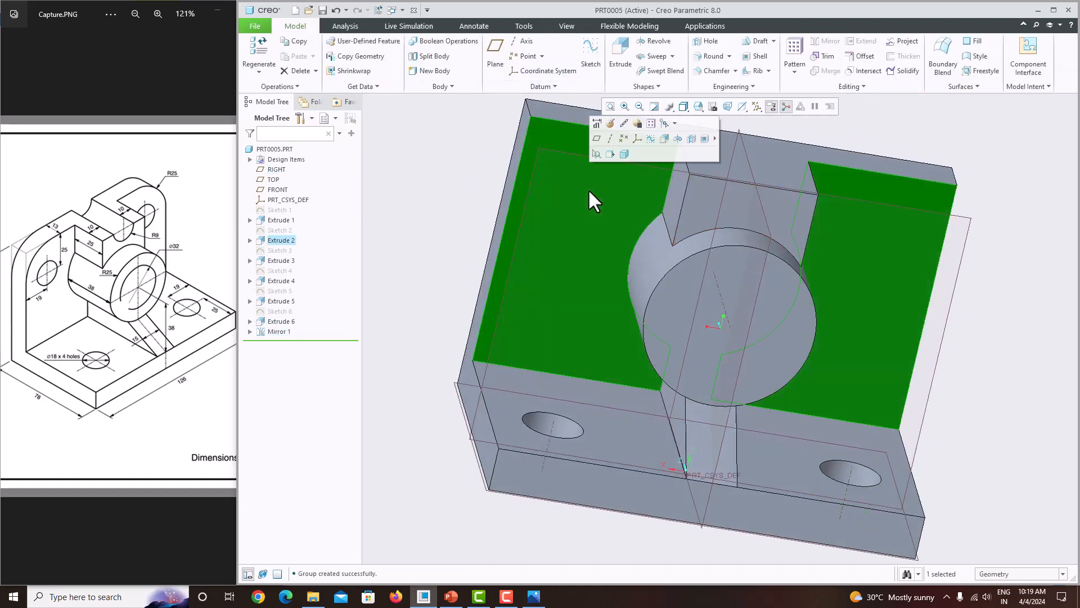
left_click(590, 66)
left_click(742, 106)
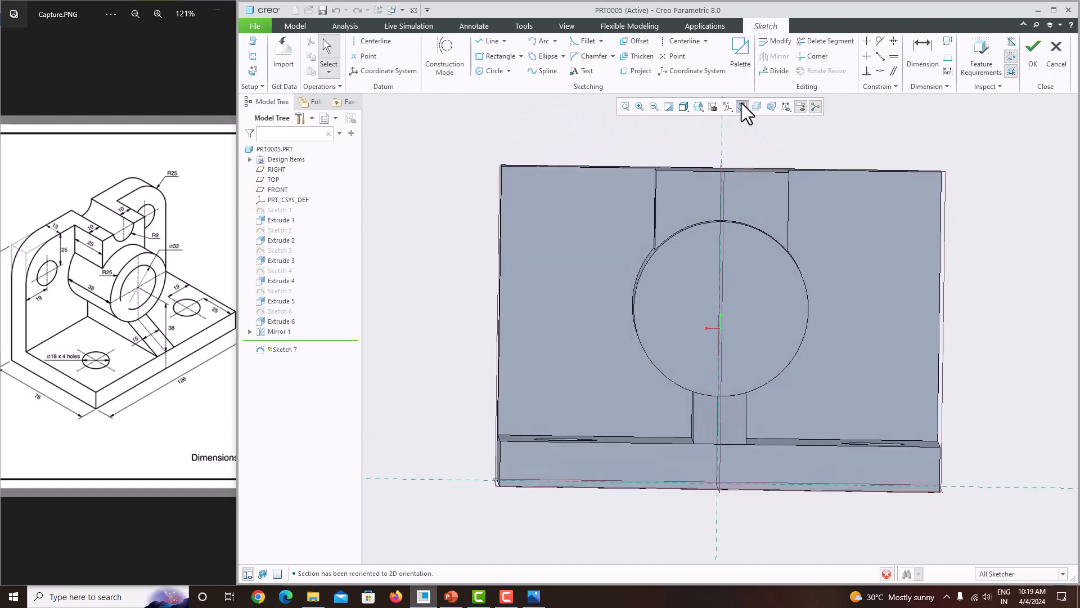
Sketch a circle about 20 mm in diameter on the upright plate, to the left of the boss.
left_click(493, 70)
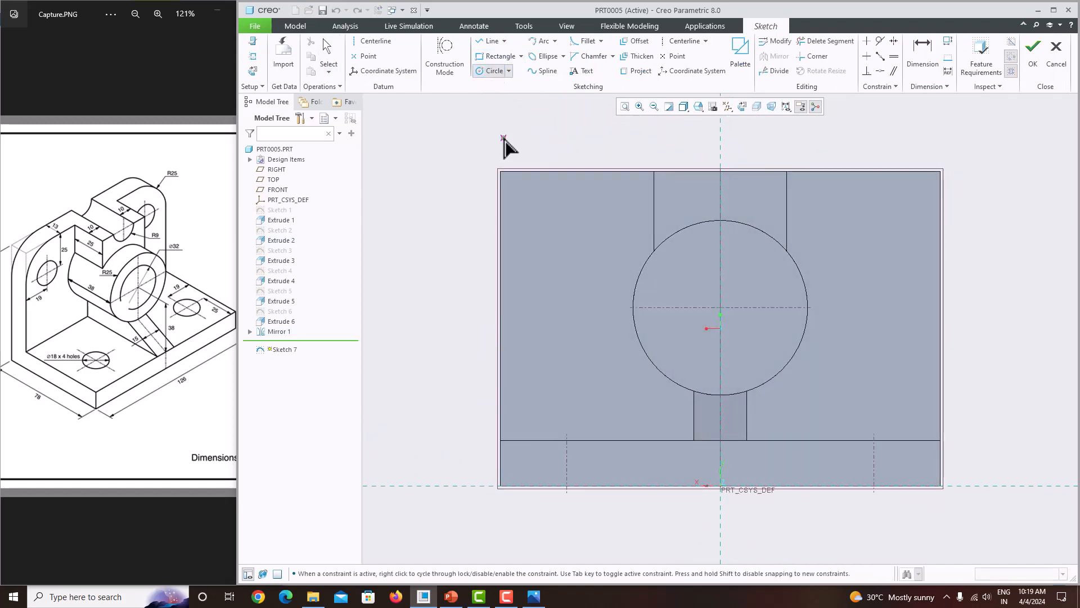
left_click(556, 256)
left_click(586, 272)
middle_click(586, 253)
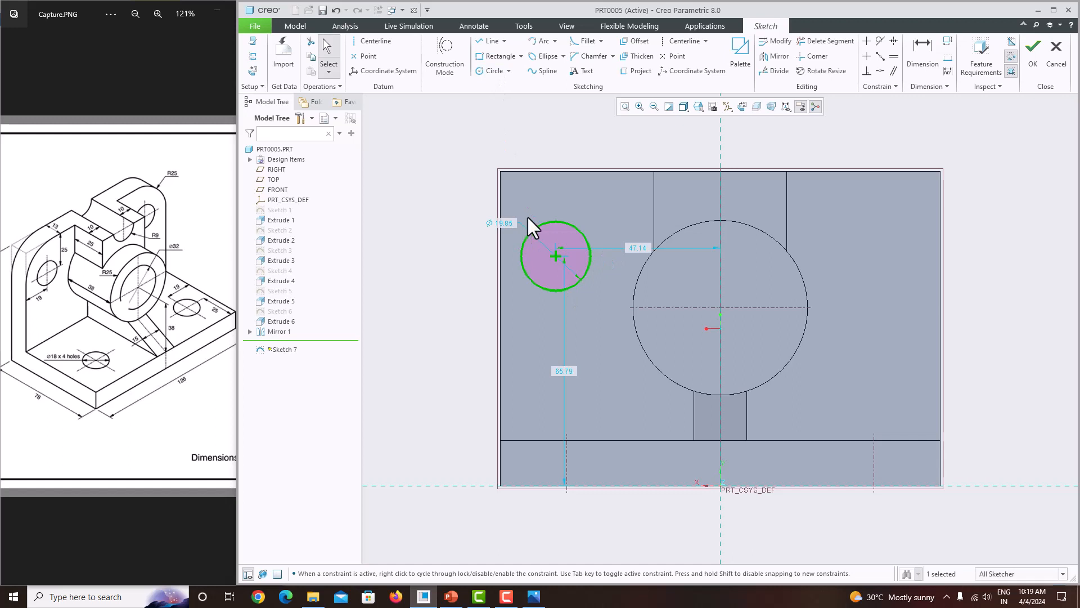
Dimension the circle's center 25 mm from the upright plate's top edge.
left_click(911, 59)
left_click(576, 171)
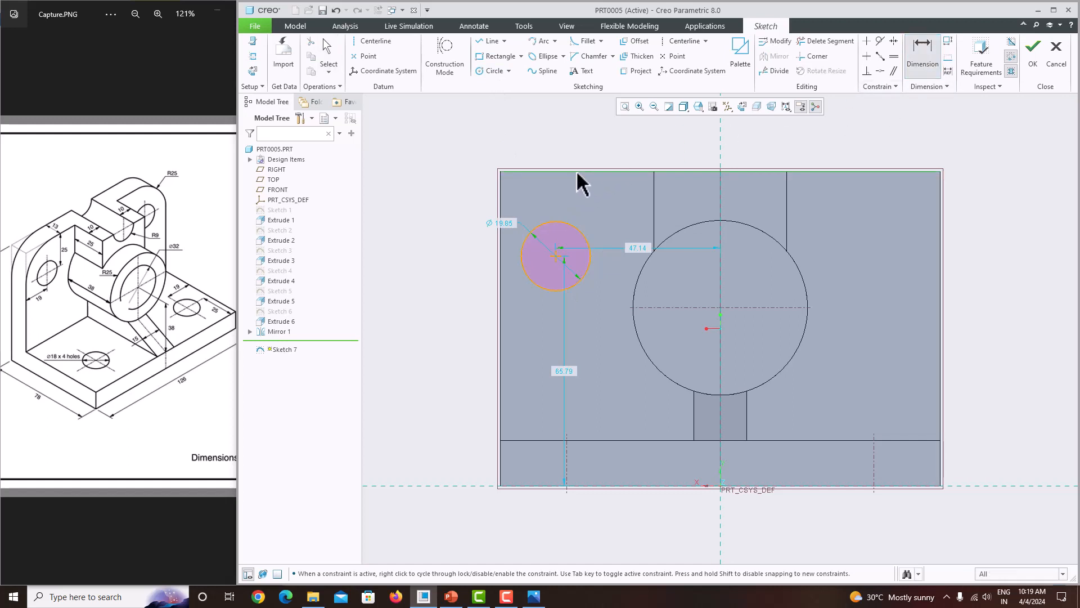
middle_click(588, 214)
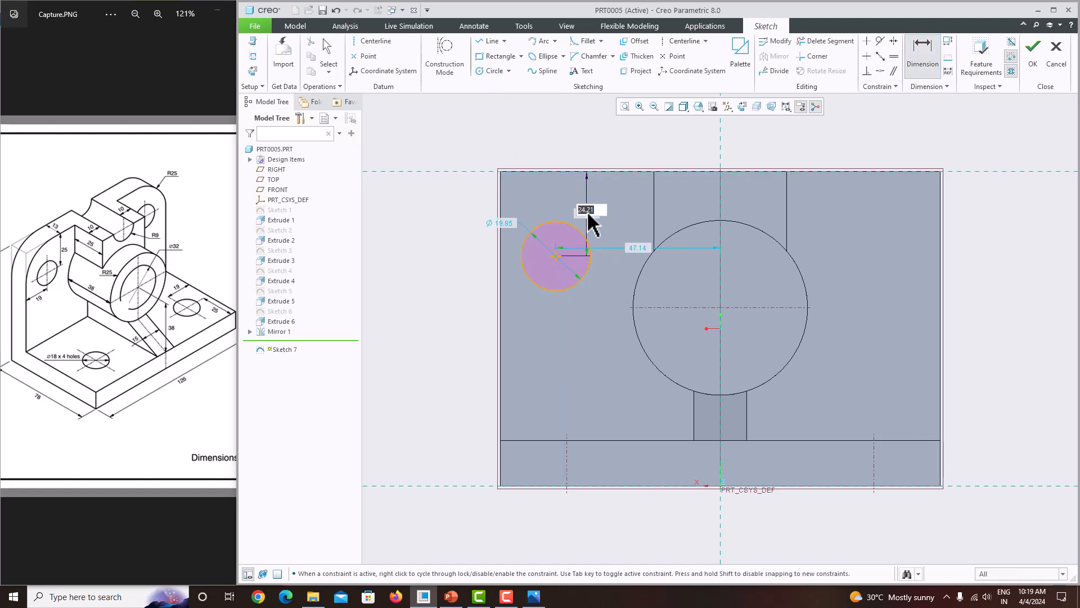
type("25")
key("Return")
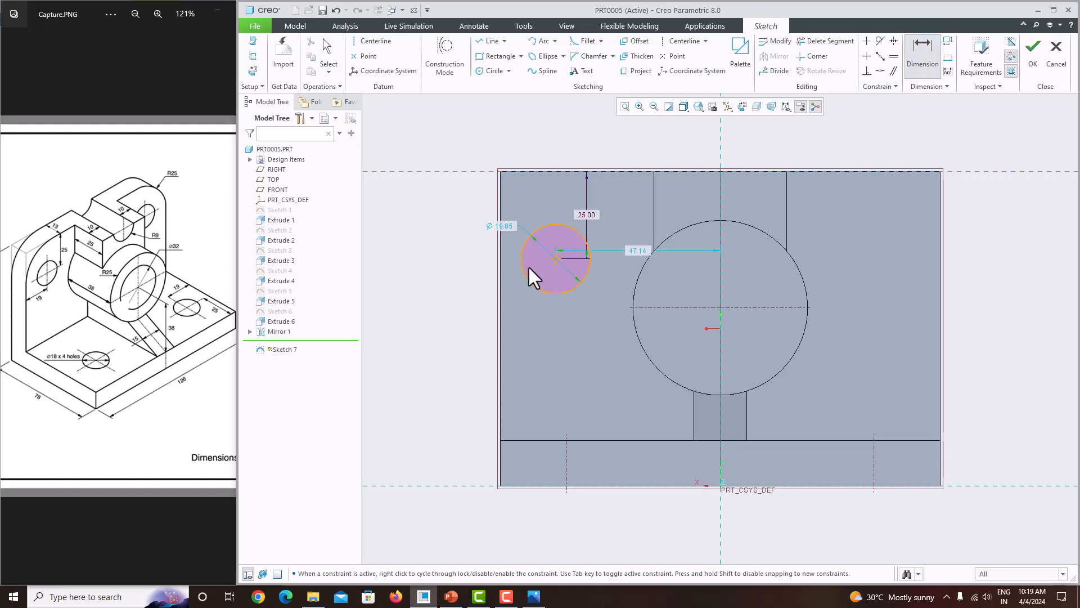
Dimension the circle's center 19 mm from the upright plate's left edge.
left_click(556, 256)
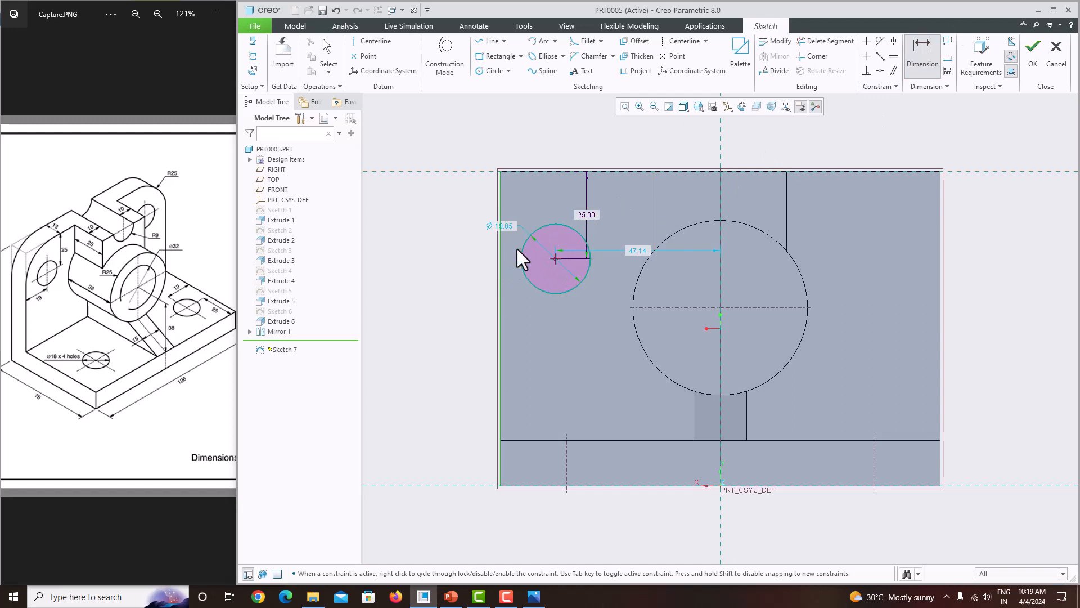
middle_click(515, 247)
type("19")
key("Return")
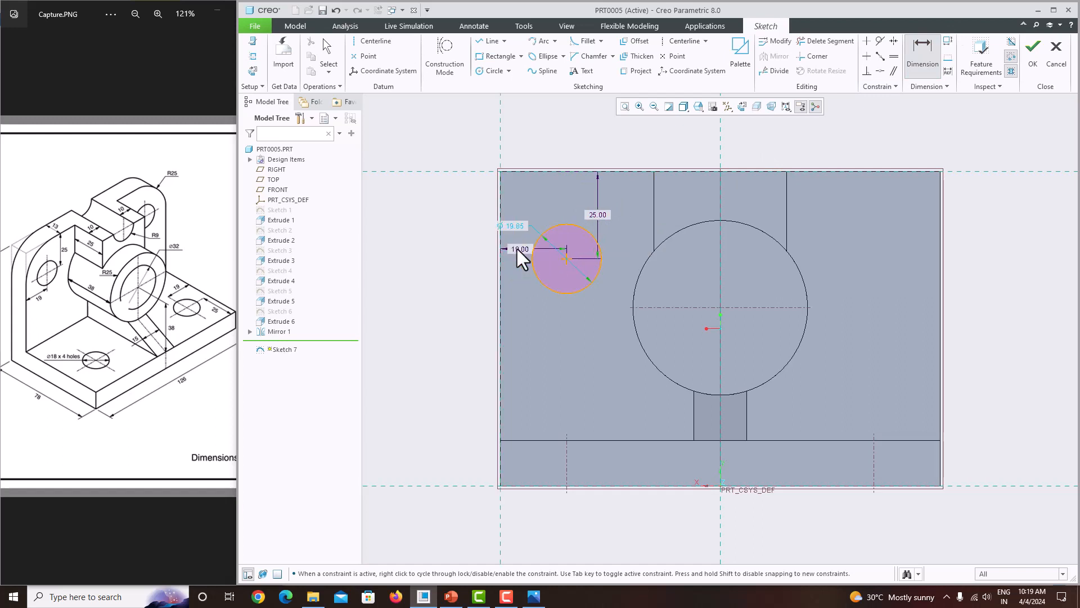
Set the upright plate circle's diameter to 18 mm.
middle_click(514, 228)
type("18")
key("Return")
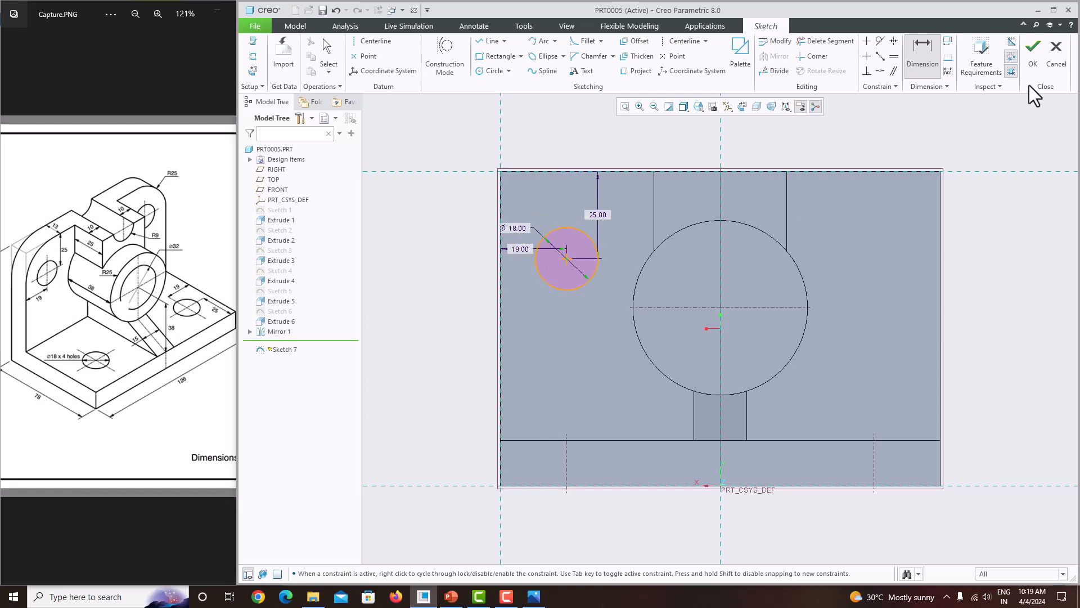
middle_click(1002, 121)
Mirror the 18 mm circle about the vertical reference through the boss's center and finish the sketch.
left_click(590, 234)
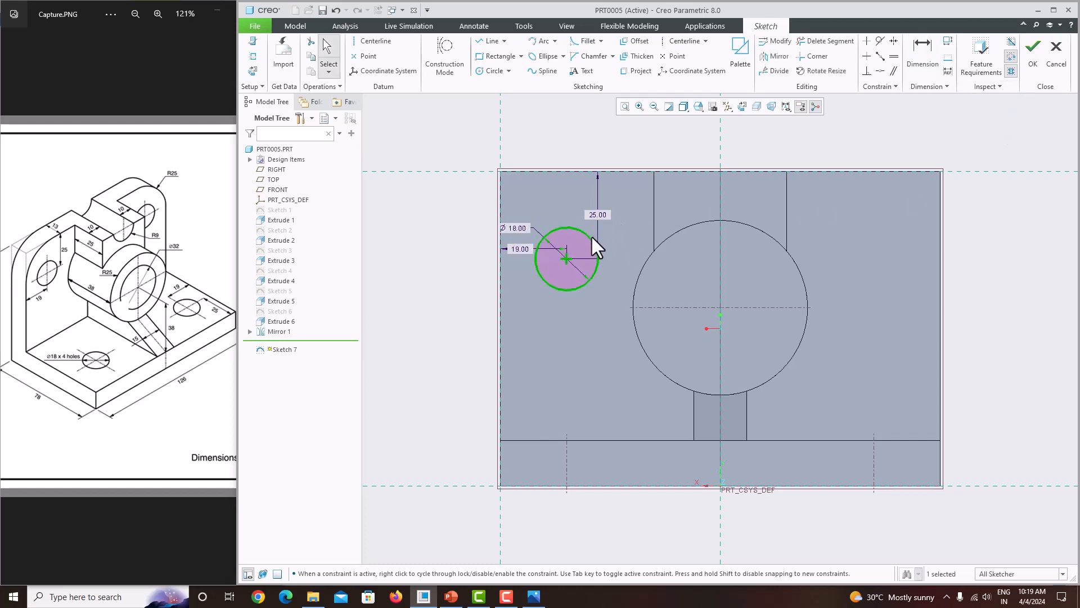
left_click(775, 57)
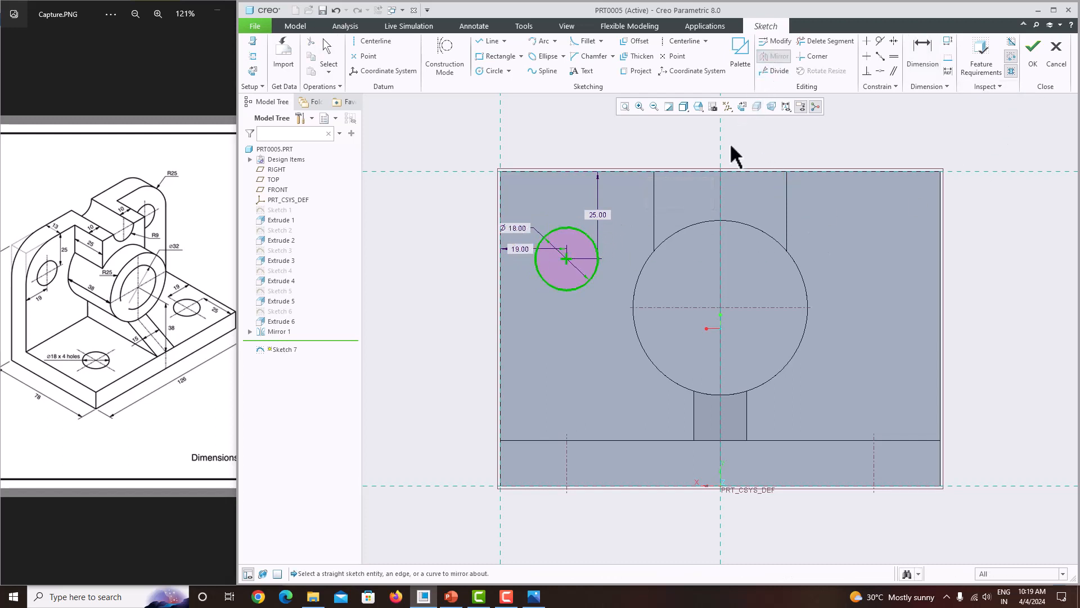
left_click(723, 177)
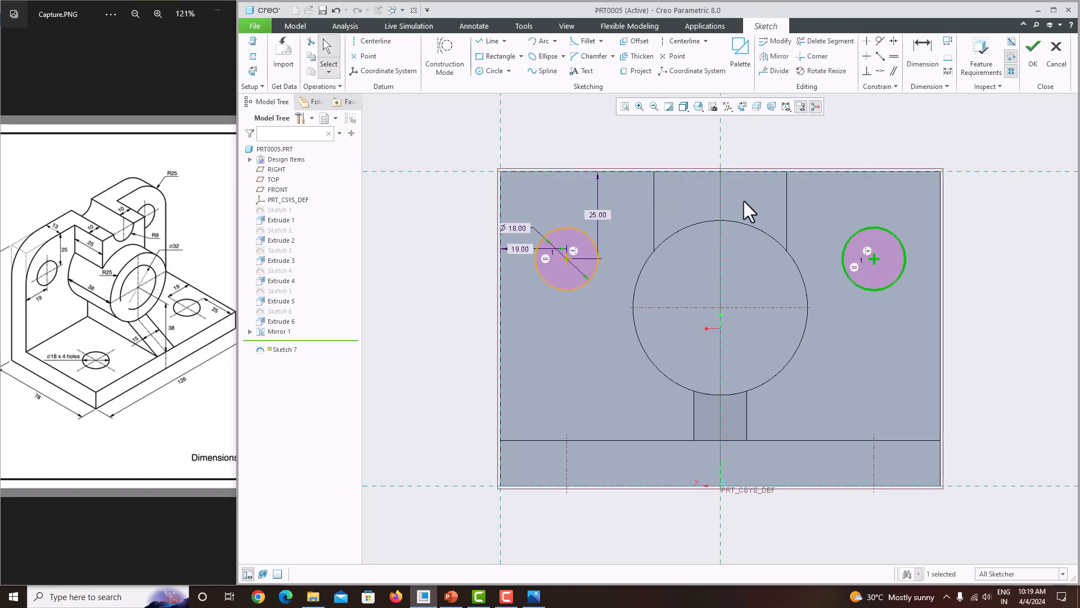
left_click(1033, 65)
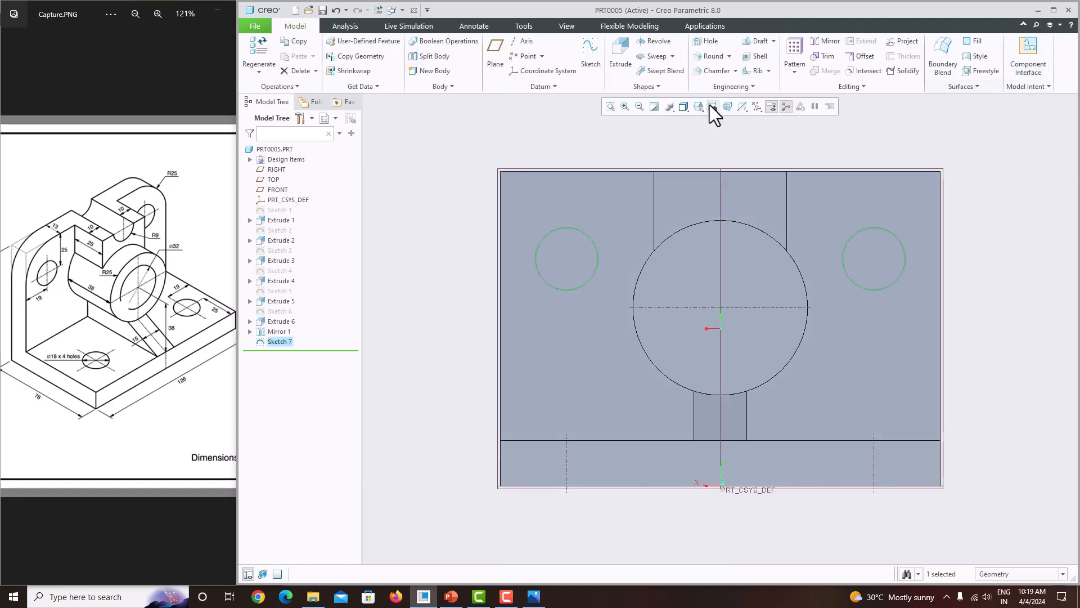
Extrude the two 18 mm circles as a cut all the way through the upright plate.
left_click(612, 62)
left_click(680, 245)
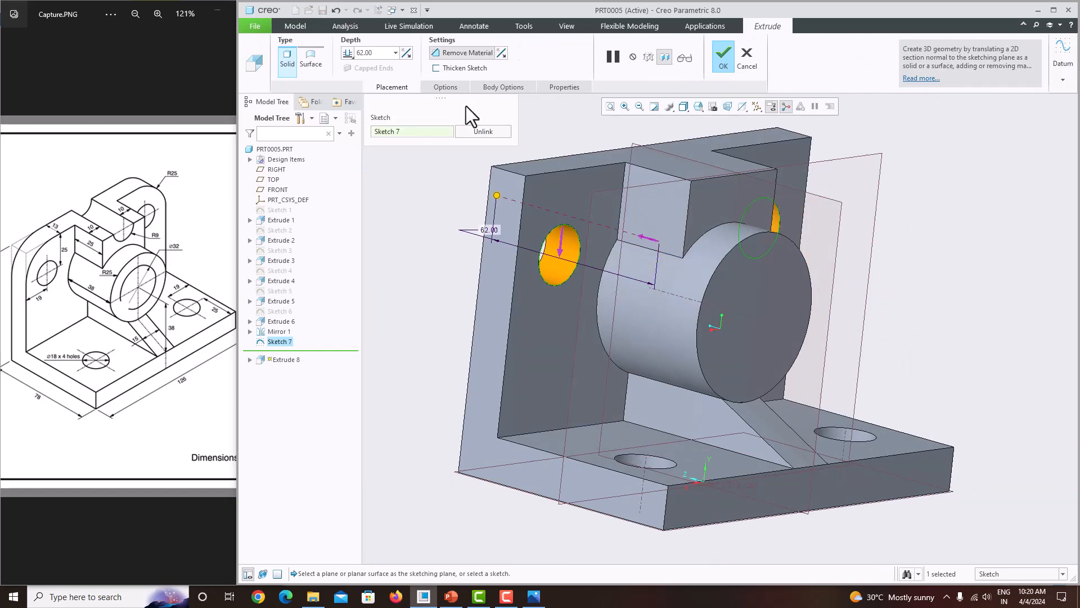
left_click(349, 53)
left_click(371, 91)
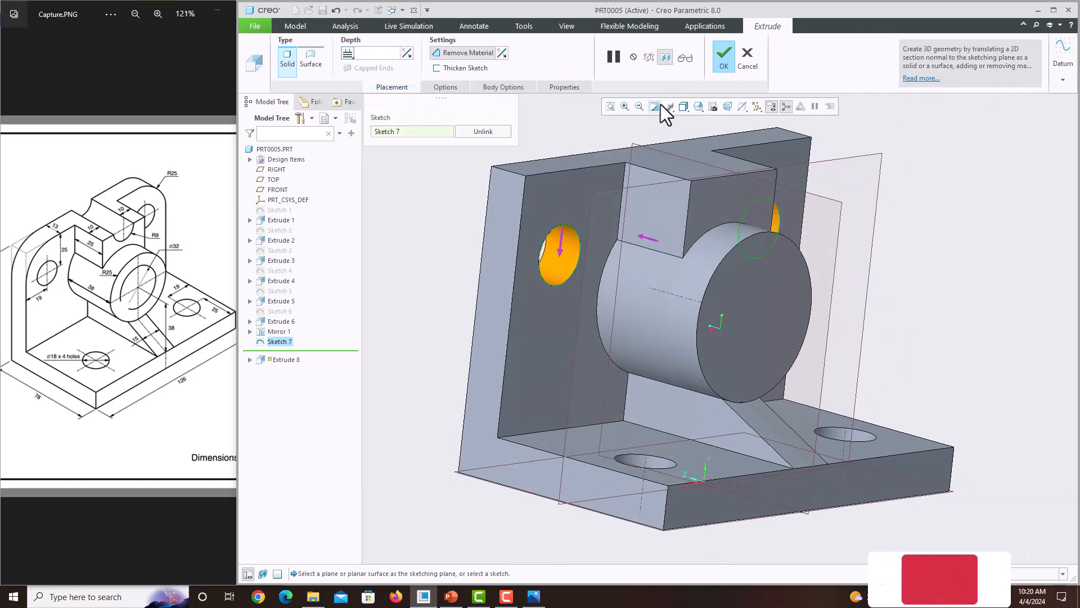
left_click(724, 56)
Place a simple hole on the boss's front face, coaxial with the boss's axis.
middle_click_drag(731, 213, 666, 223)
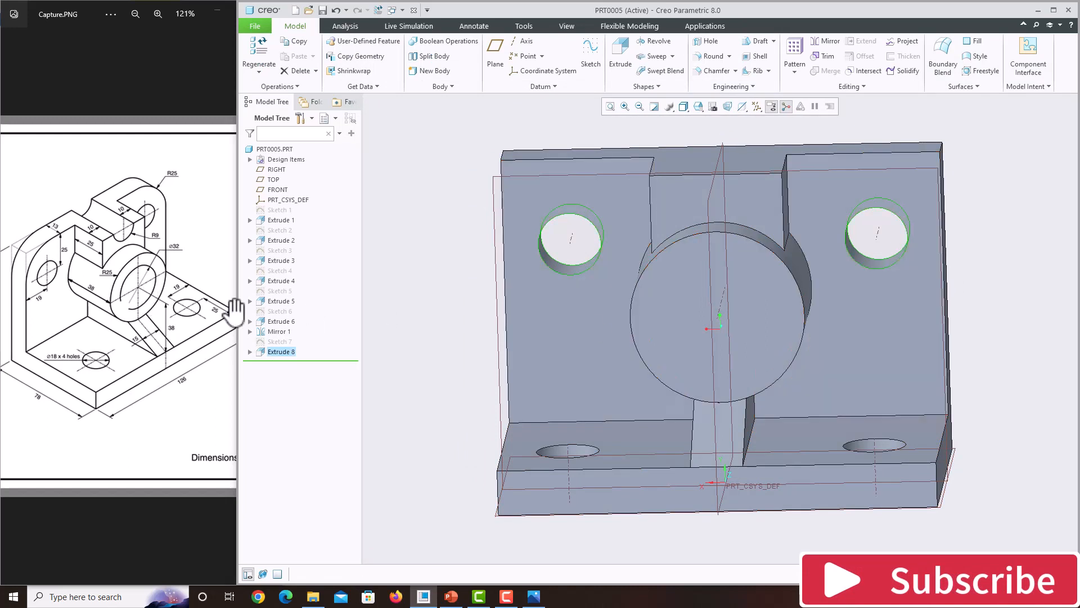
left_click(708, 41)
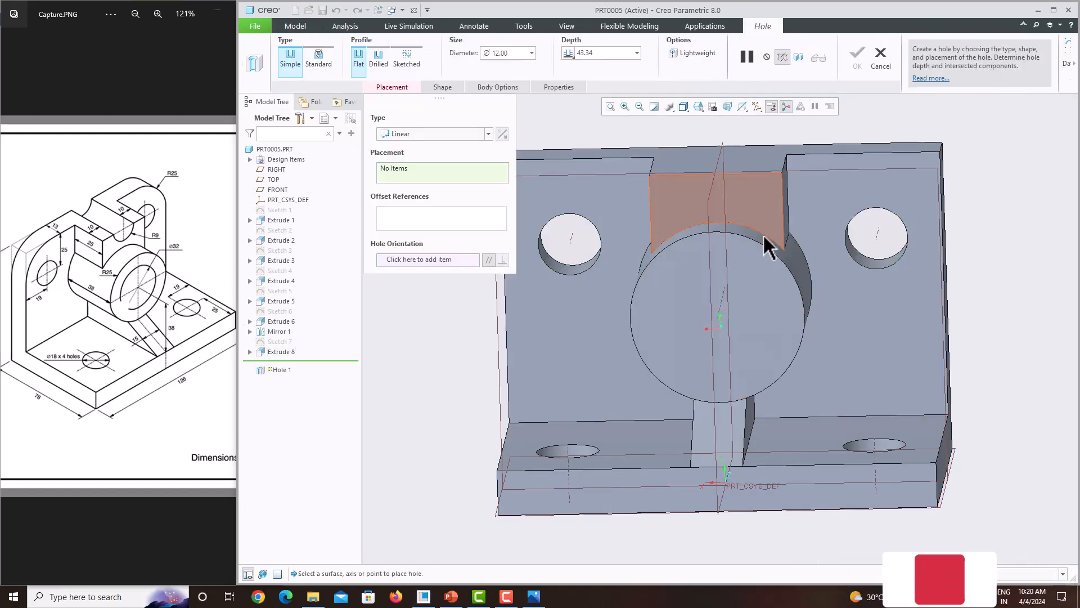
left_click(775, 300)
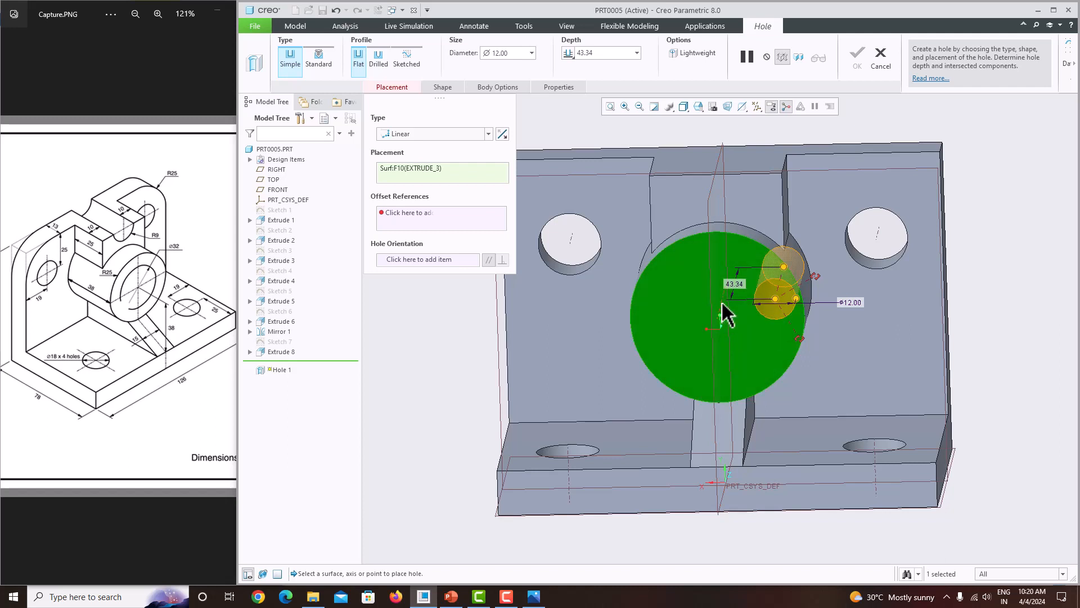
left_click(721, 303, "ctrl")
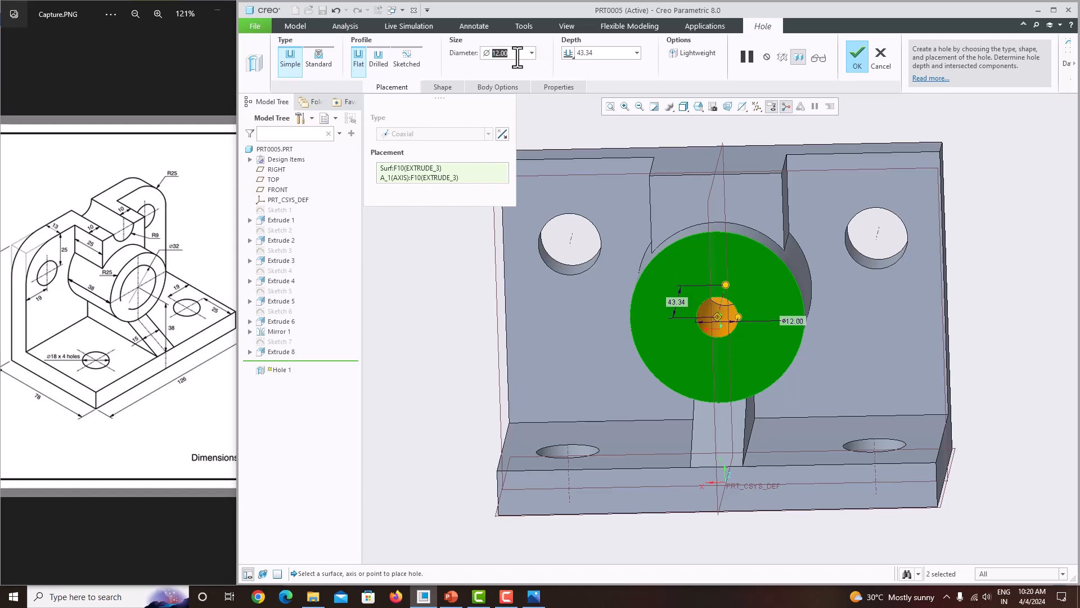
Set the boss hole's diameter to 32 mm, run it through the whole part, and complete the hole.
type("32")
key("Return")
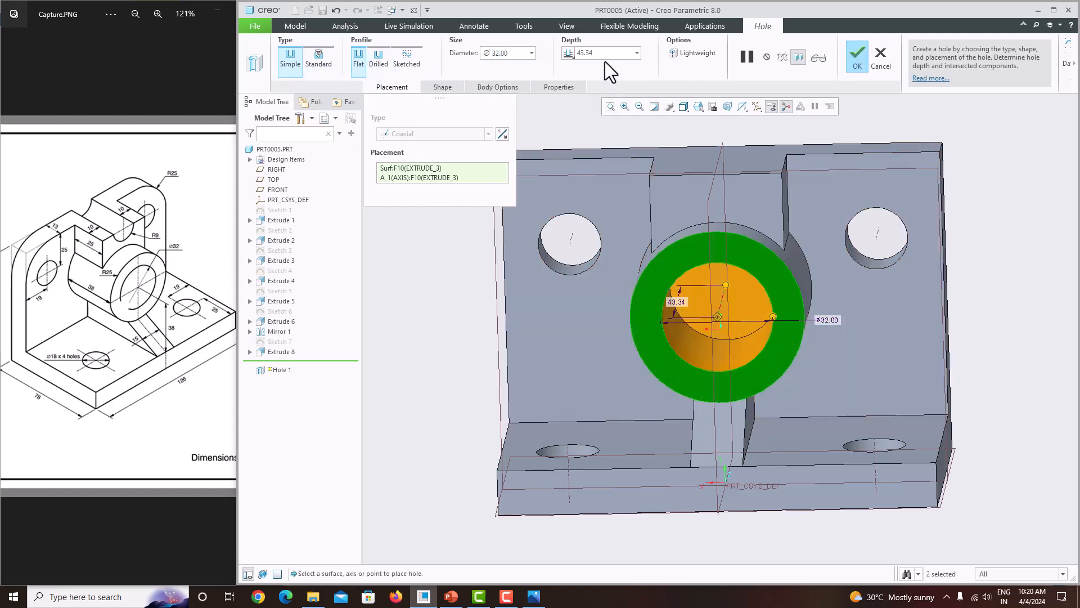
left_click(567, 52)
left_click(589, 90)
left_click(859, 52)
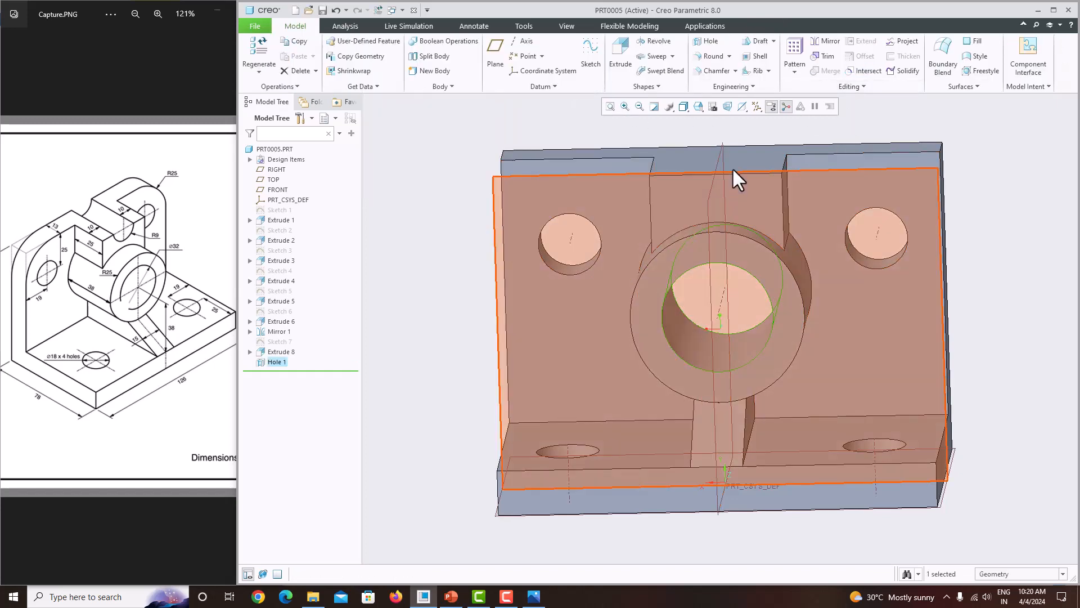
Start a sketch on the front face of the block above the boss and orient the view parallel to it.
left_click(737, 185)
left_click(590, 57)
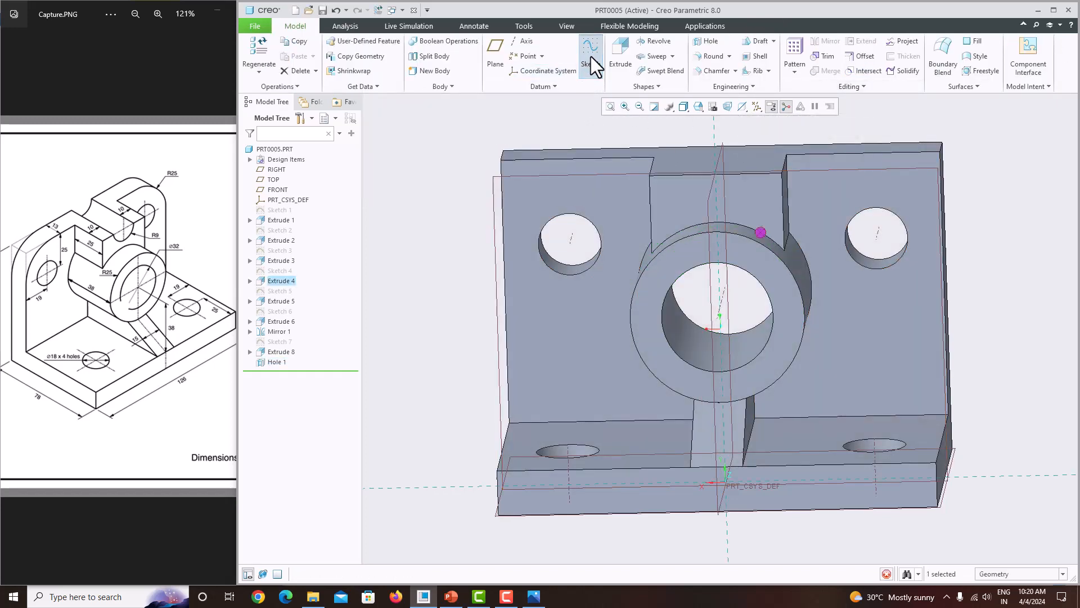
left_click(743, 105)
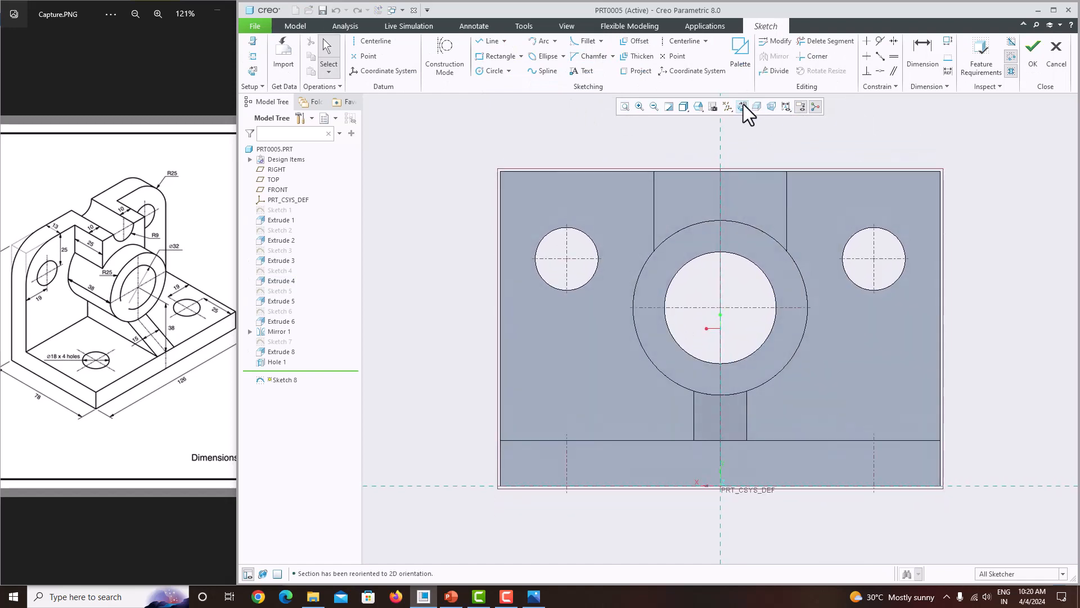
Add the block's top edge and its two vertical side edges as sketch references.
left_click(253, 56)
left_click(740, 170)
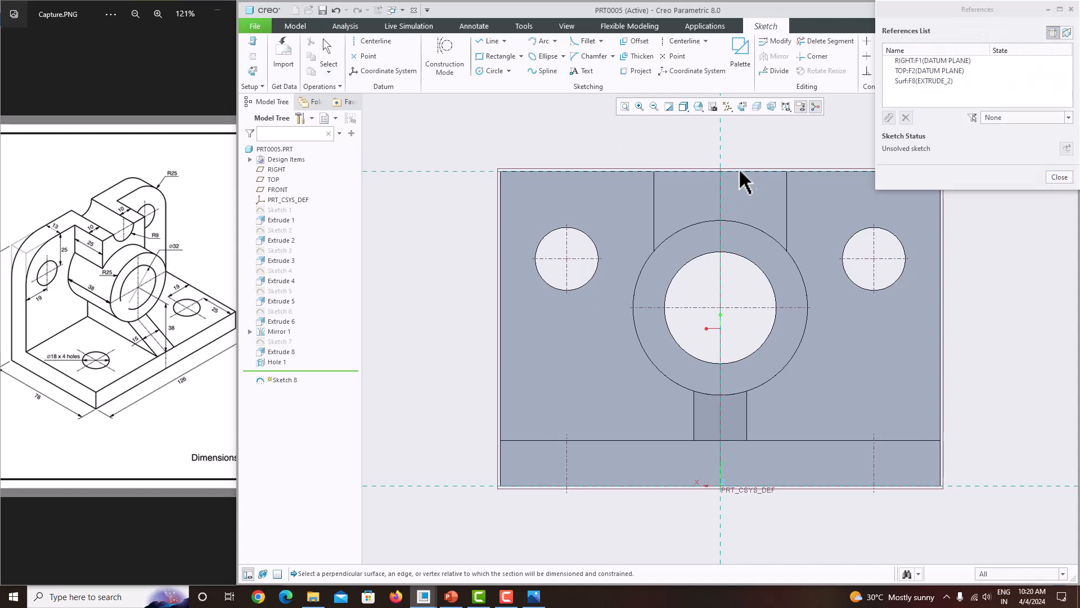
left_click(785, 204)
left_click(655, 203)
left_click(1058, 177)
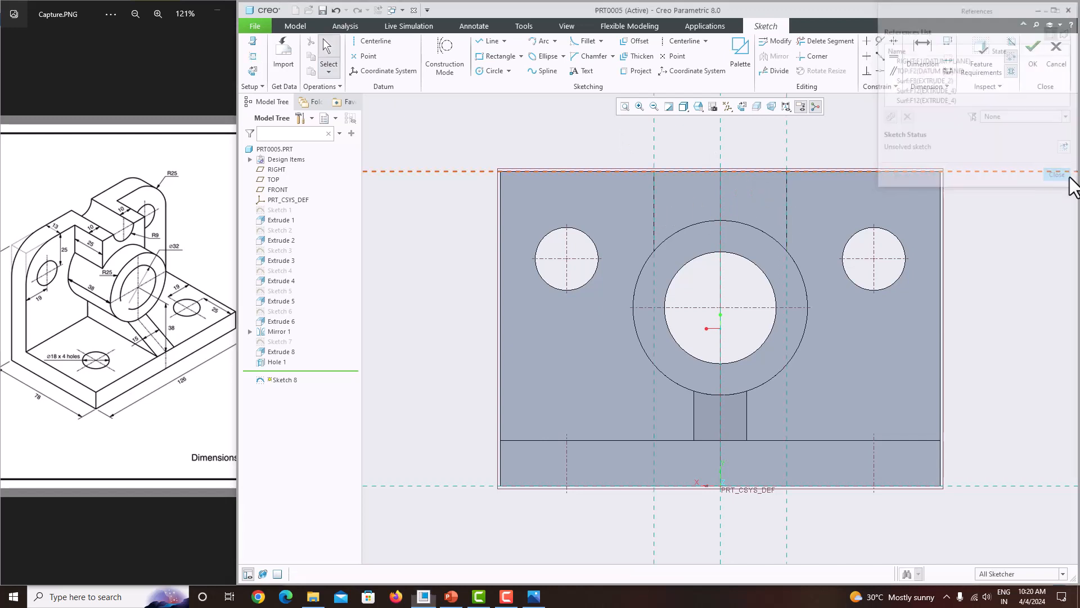
Draw a circle centred on the midpoint of the block's top edge and set its diameter to 18 mm.
left_click(487, 57)
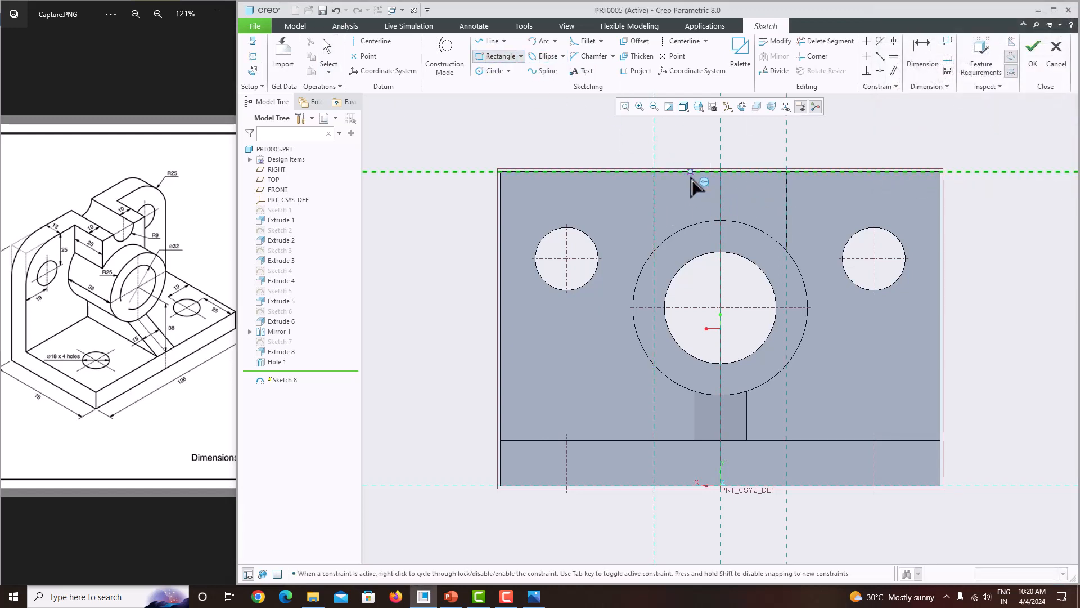
left_click(495, 72)
left_click(720, 171)
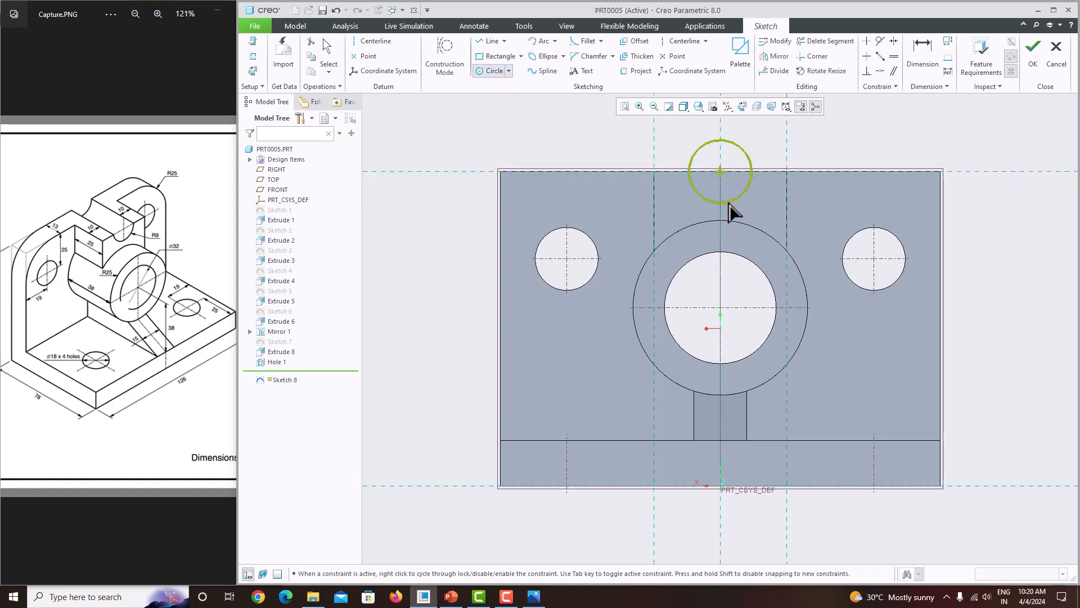
left_click(729, 202)
middle_click(768, 185)
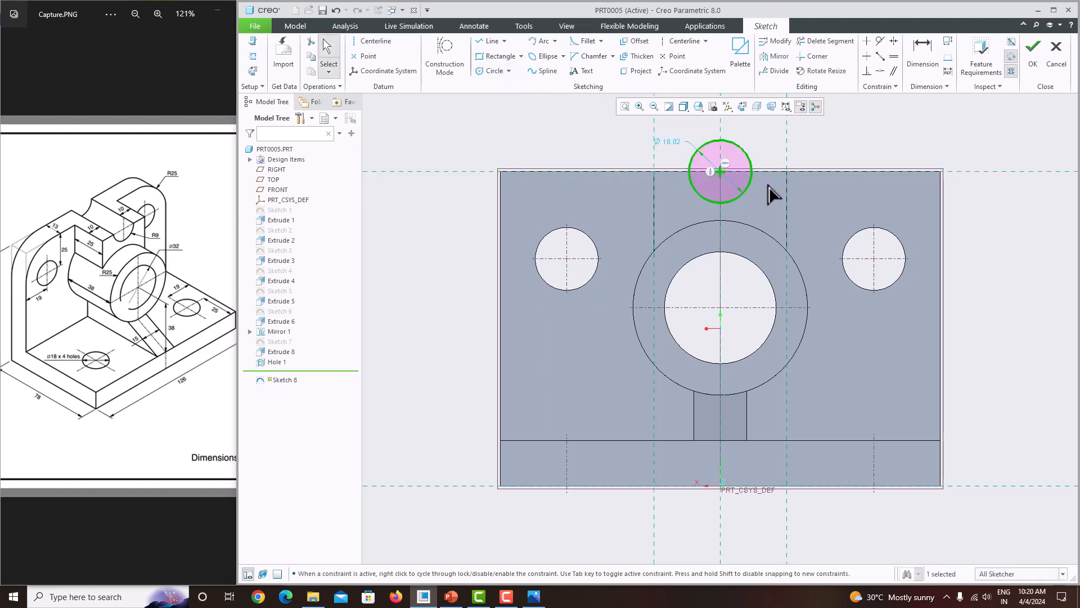
left_click(667, 141)
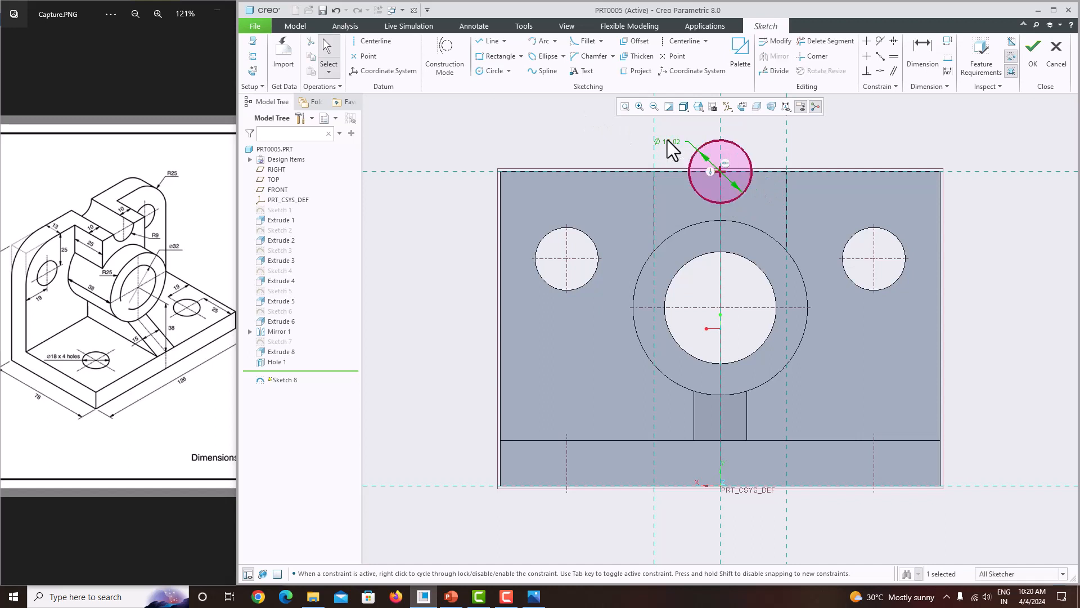
double_click(667, 141)
type("18")
Close the circle with a horizontal line across its diameter, trim away the upper half, and finish the sketch.
left_click(490, 42)
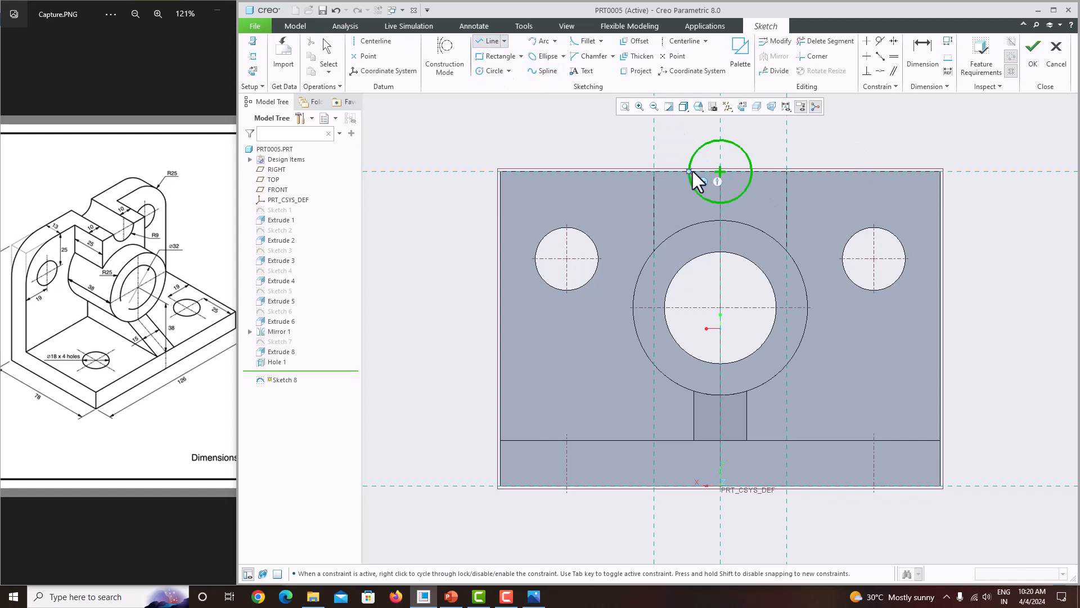
left_click(690, 171)
left_click(752, 171)
middle_click(774, 145)
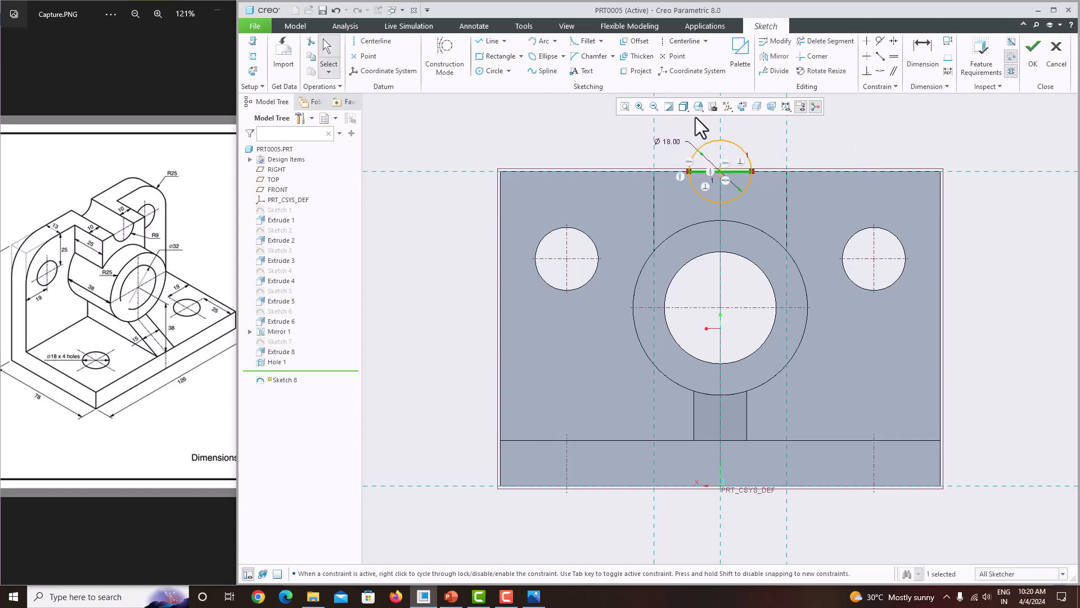
left_click(812, 42)
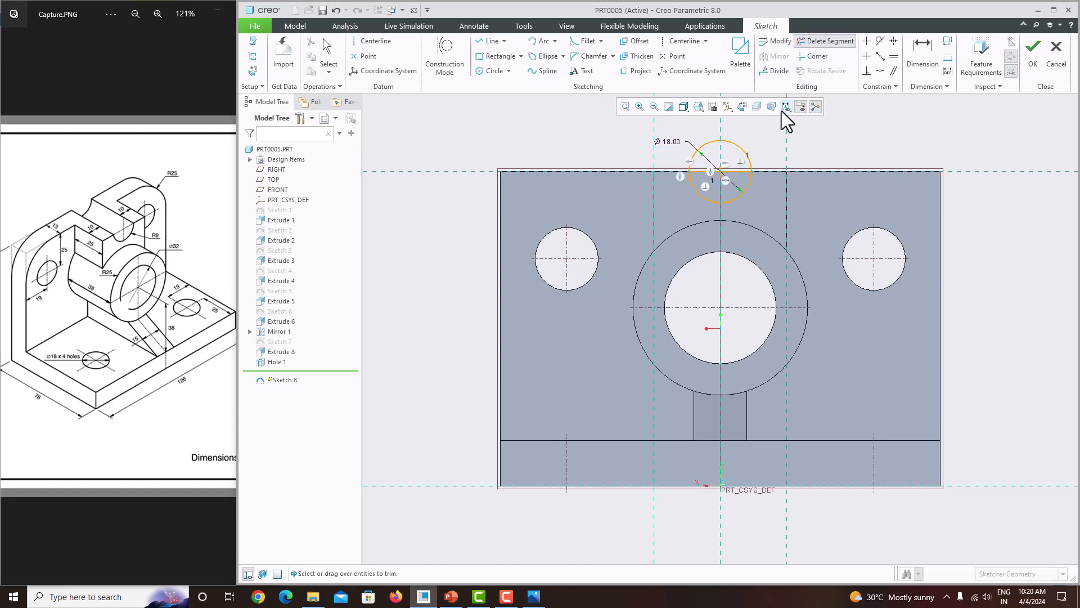
left_click(717, 151)
middle_click(741, 151)
scroll(745, 179, "down", 5)
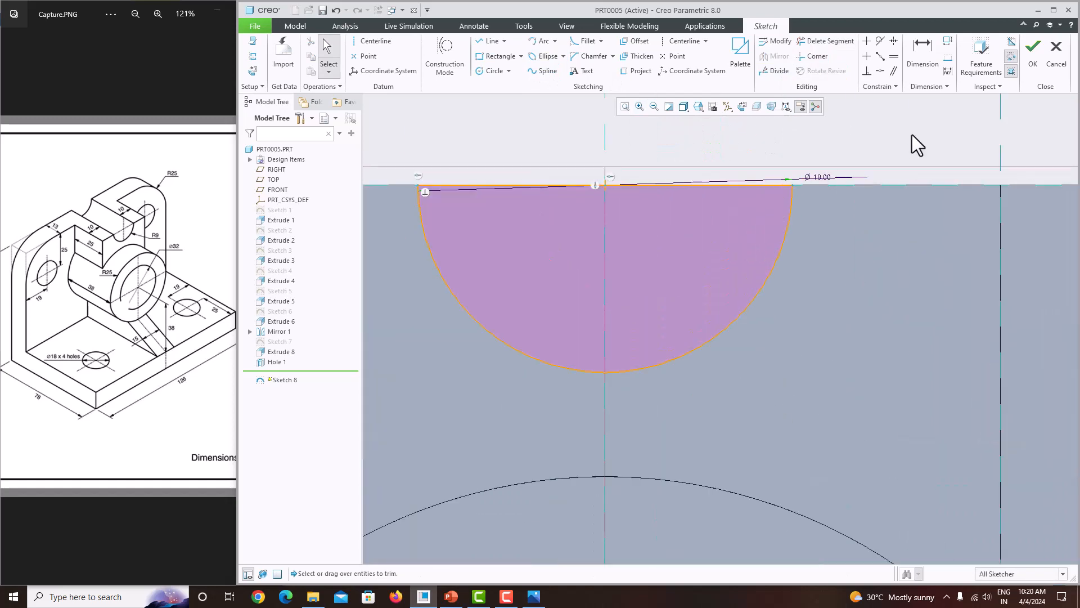
left_click(1033, 50)
Extrude the semicircle as a material-removing cut through the whole top block and plate.
left_click(631, 54)
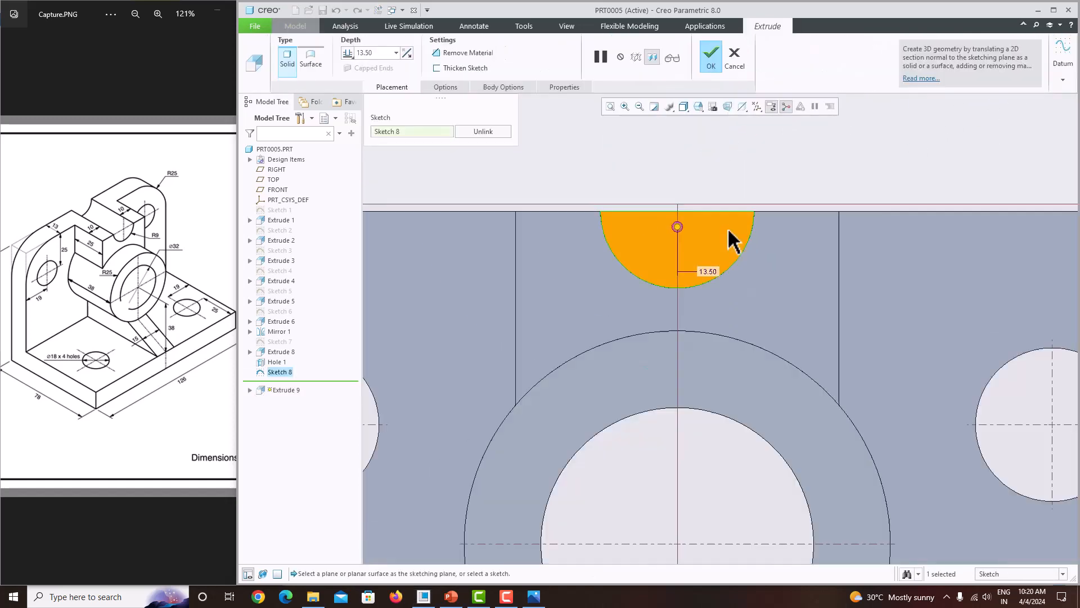
middle_click_drag(728, 229, 711, 248)
left_click(640, 242)
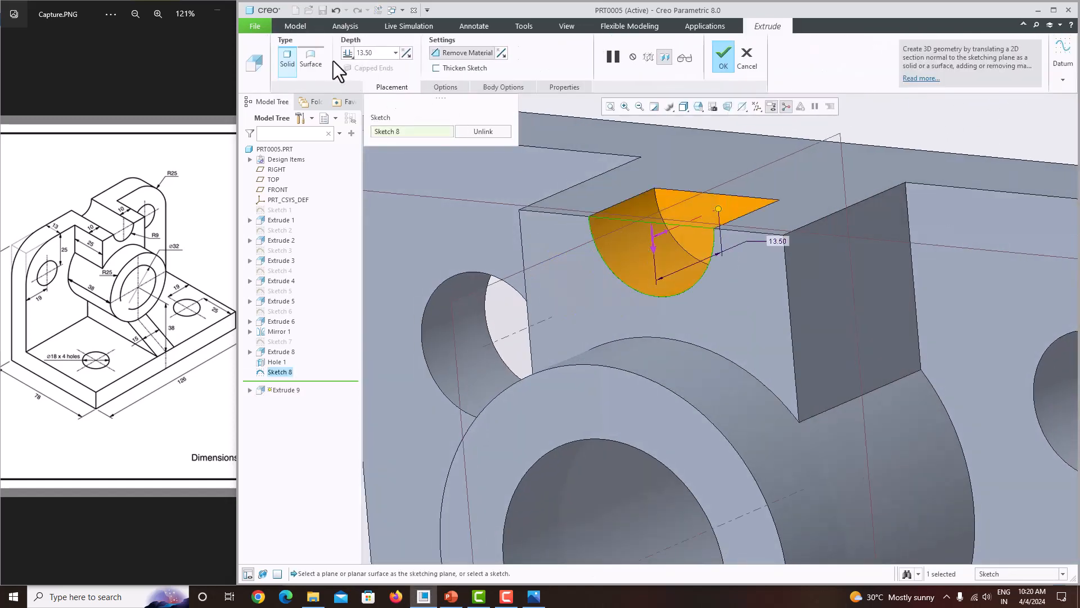
left_click(348, 52)
left_click(367, 85)
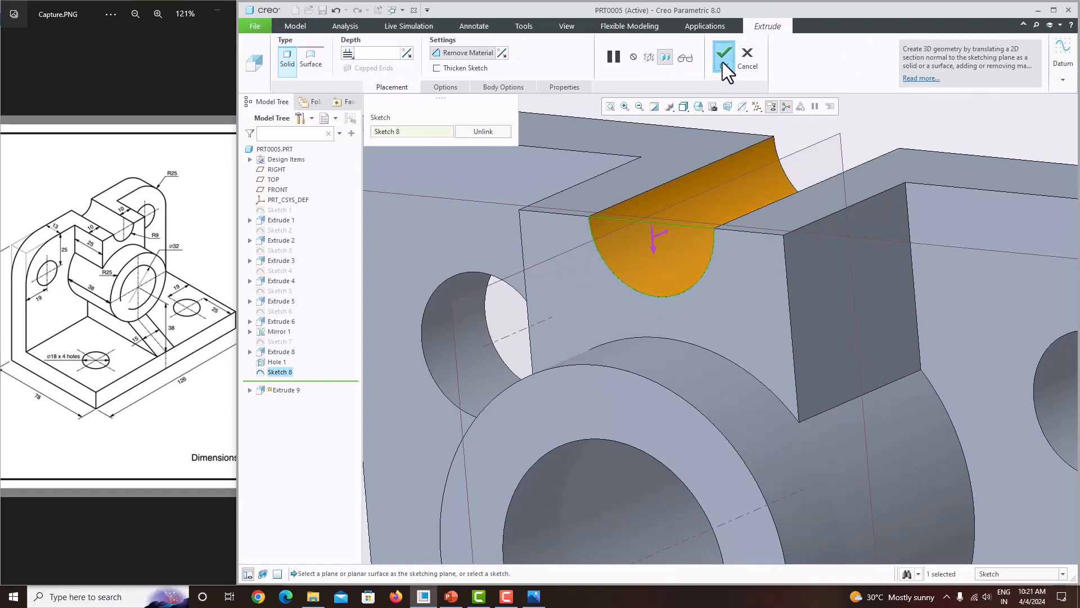
left_click(722, 58)
Round the two upper outer corner edges of the upright plate with a 25 mm radius.
scroll(701, 202, "down", 5)
middle_click_drag(700, 202, 728, 221)
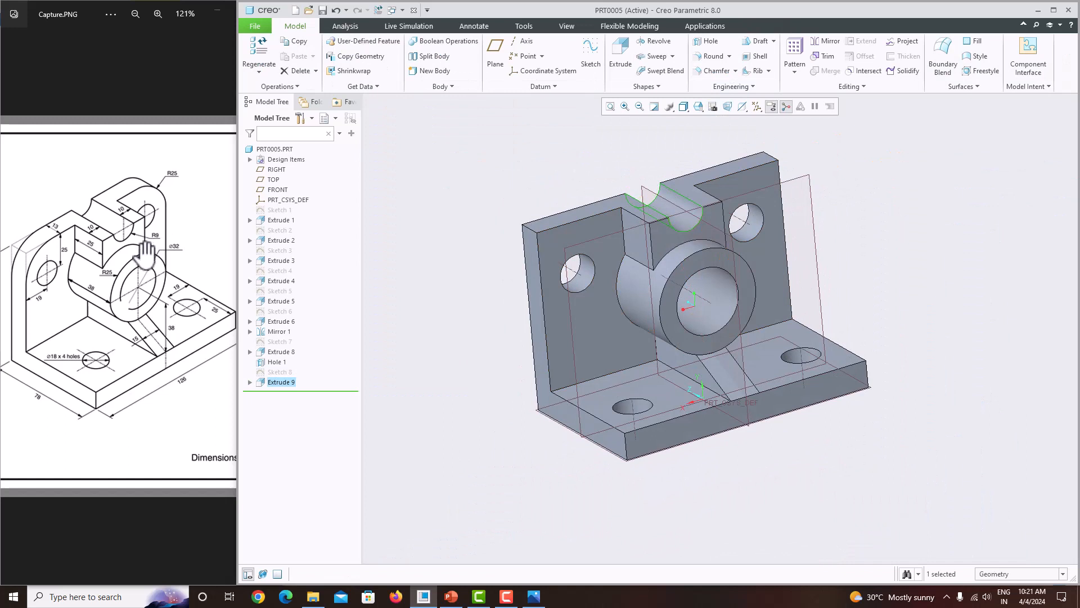
scroll(50, 276, "down", 2)
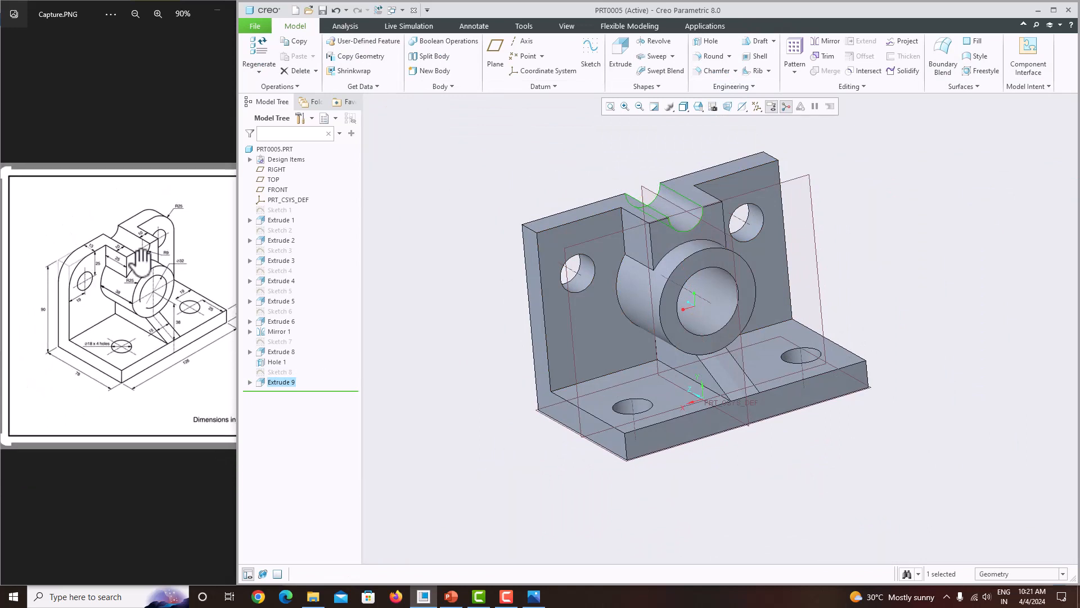
scroll(141, 259, "up", 3)
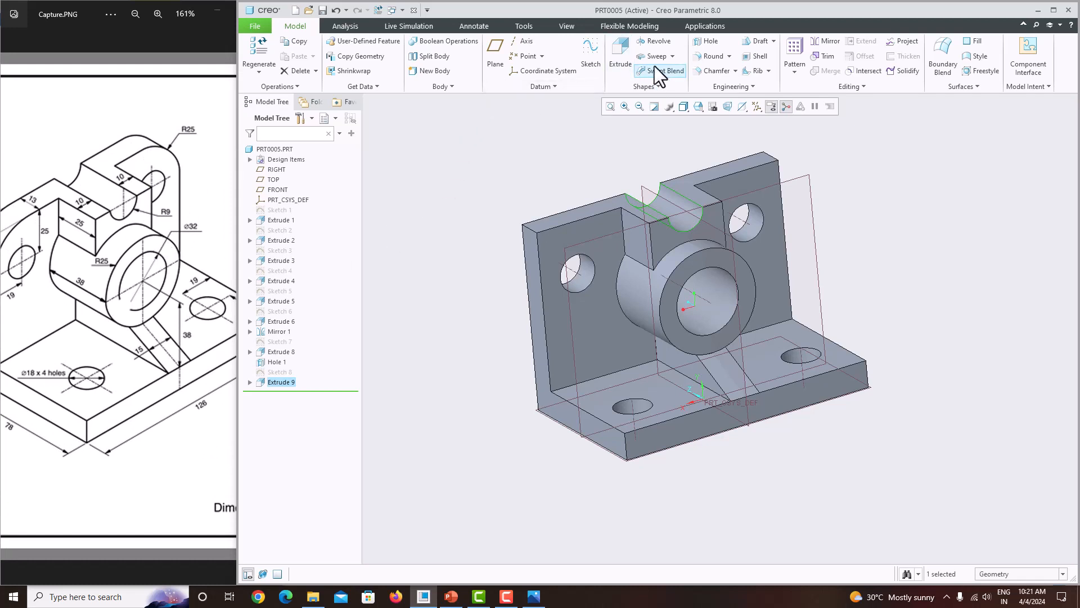
left_click(707, 56)
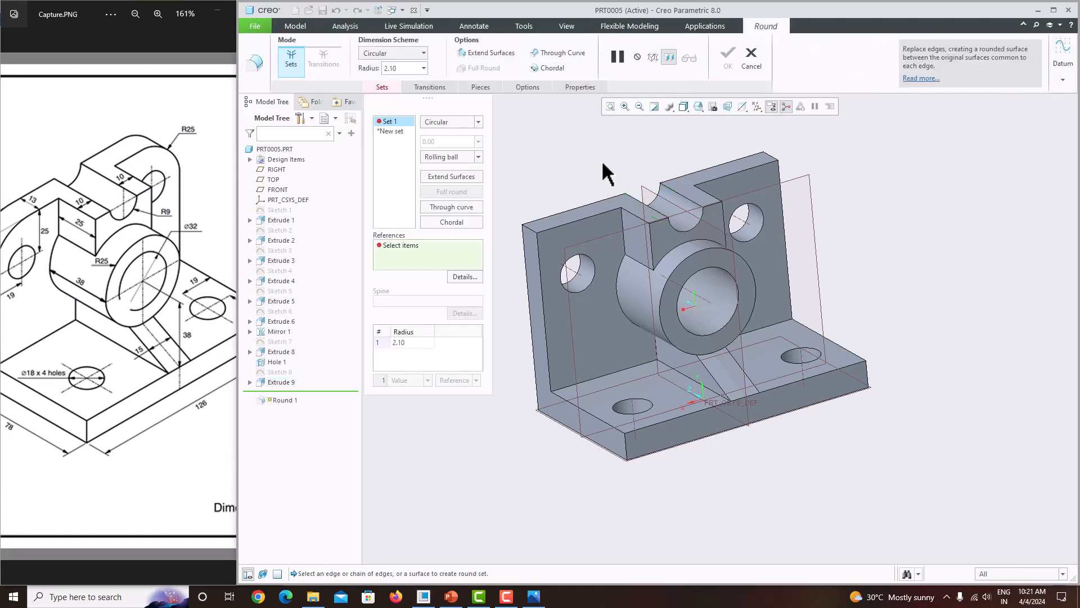
left_click(535, 229)
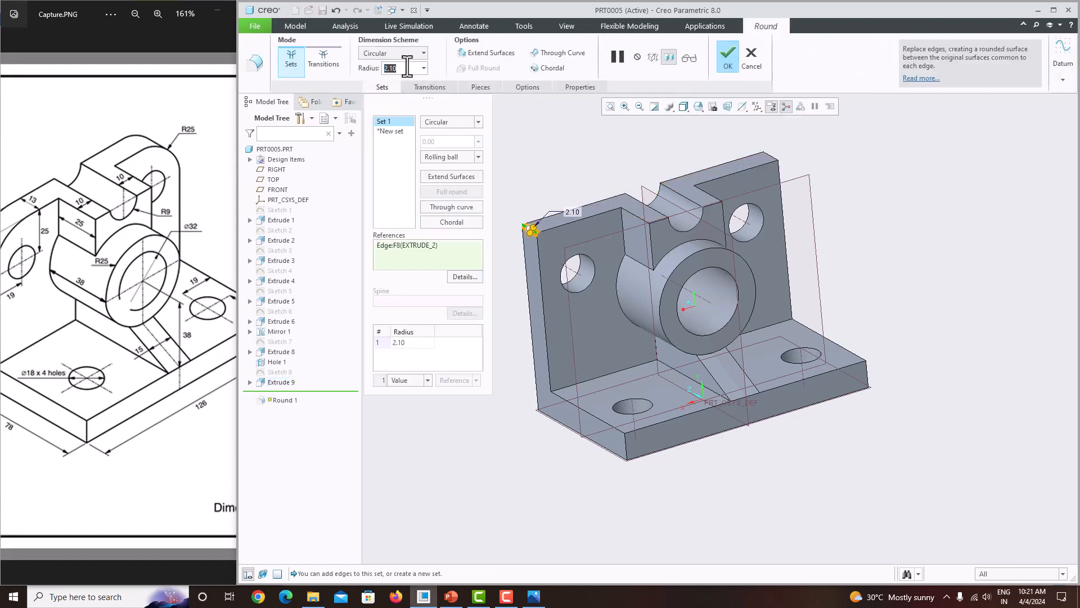
type("25")
key("Return")
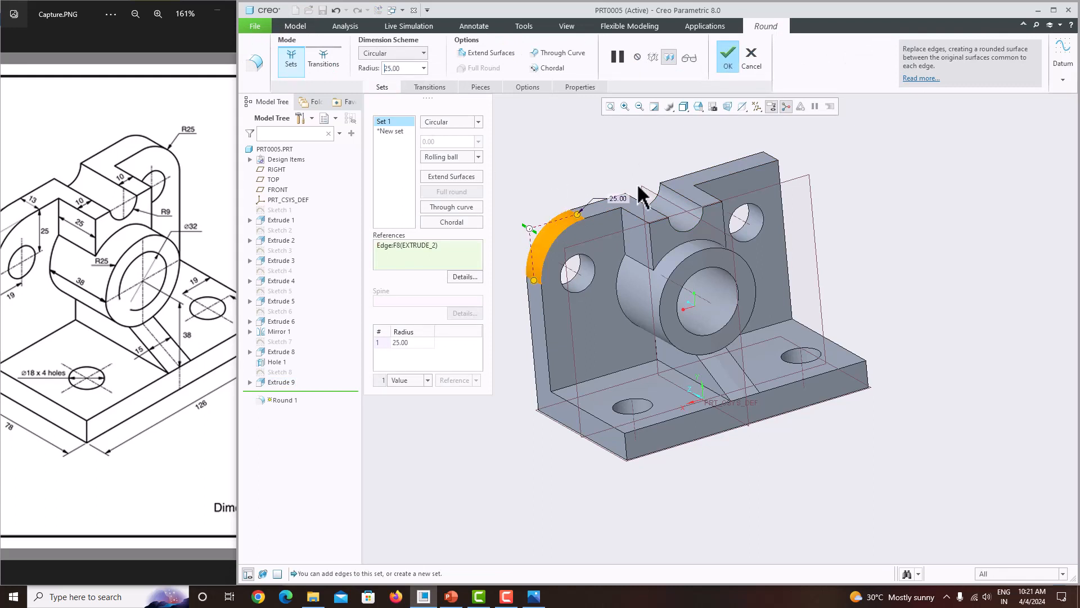
left_click(773, 155, "ctrl")
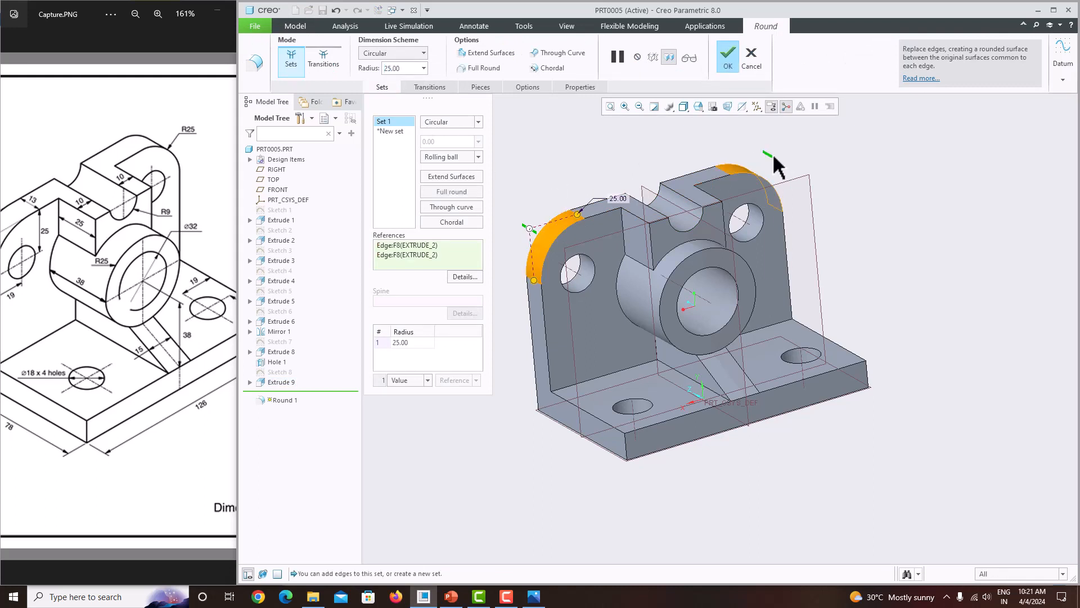
left_click(728, 70)
Maximize the modelling window and turn off the display of datum planes.
scroll(759, 225, "up", 3)
middle_click_drag(758, 236, 782, 238)
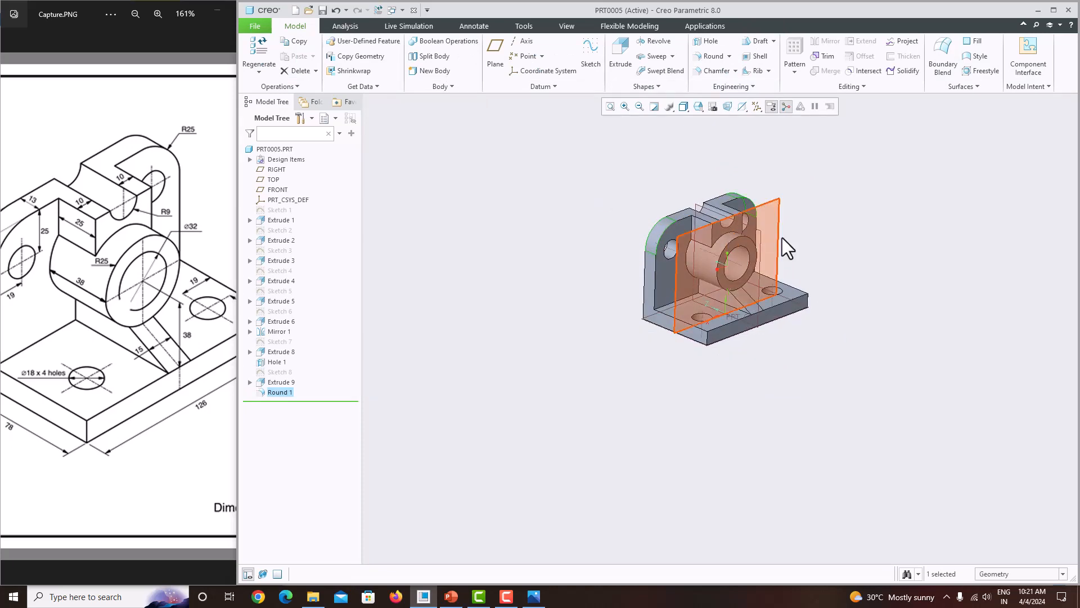
scroll(787, 235, "down", 2)
scroll(786, 235, "down", 1)
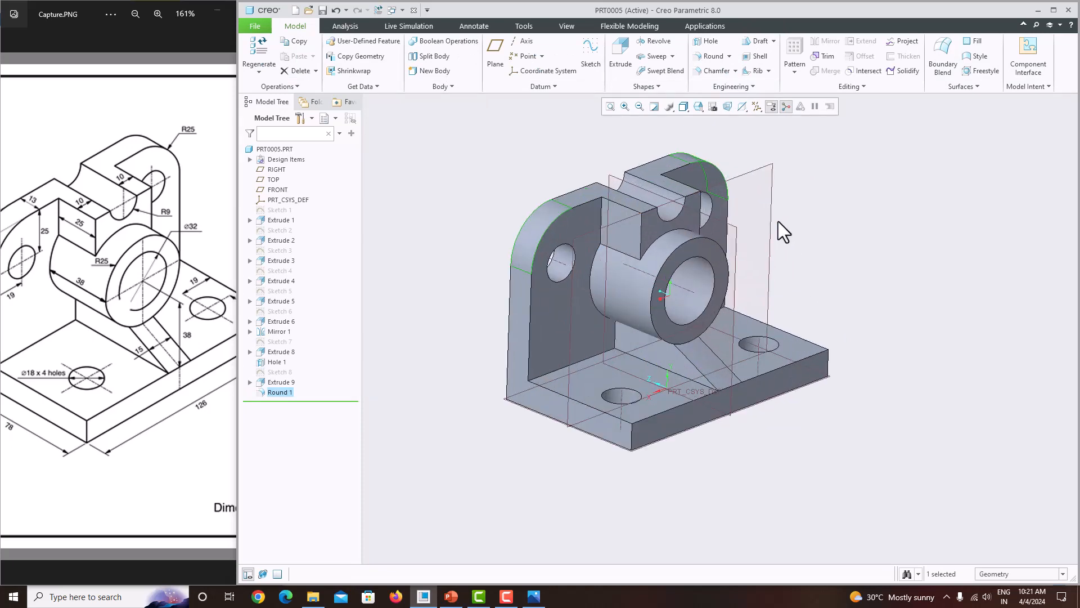
left_click(1053, 10)
middle_click_drag(656, 337, 641, 315)
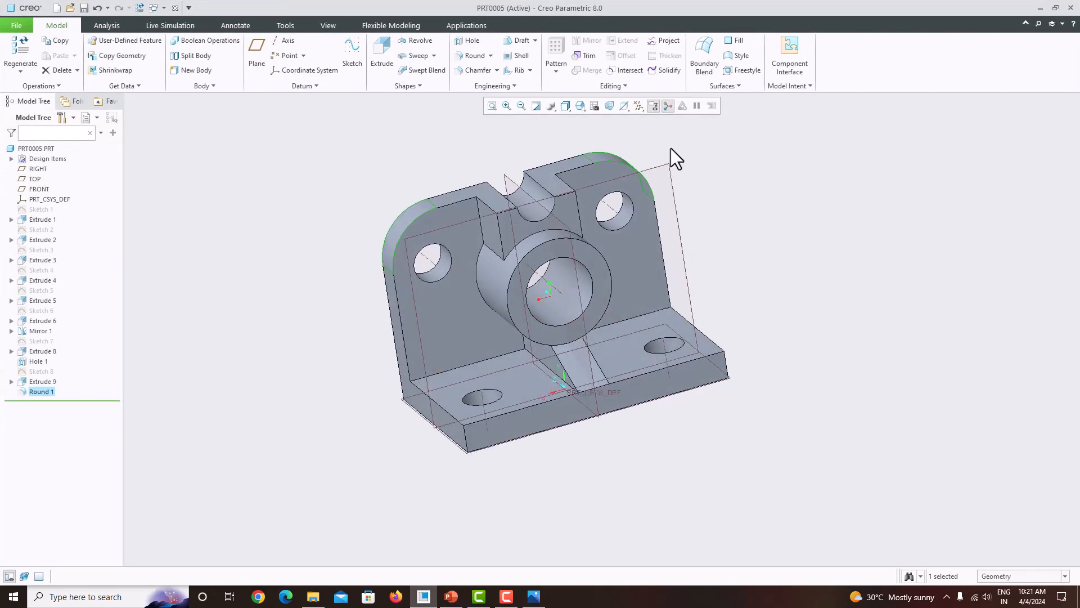
left_click(639, 106)
left_click(641, 119)
middle_click_drag(487, 171, 711, 284)
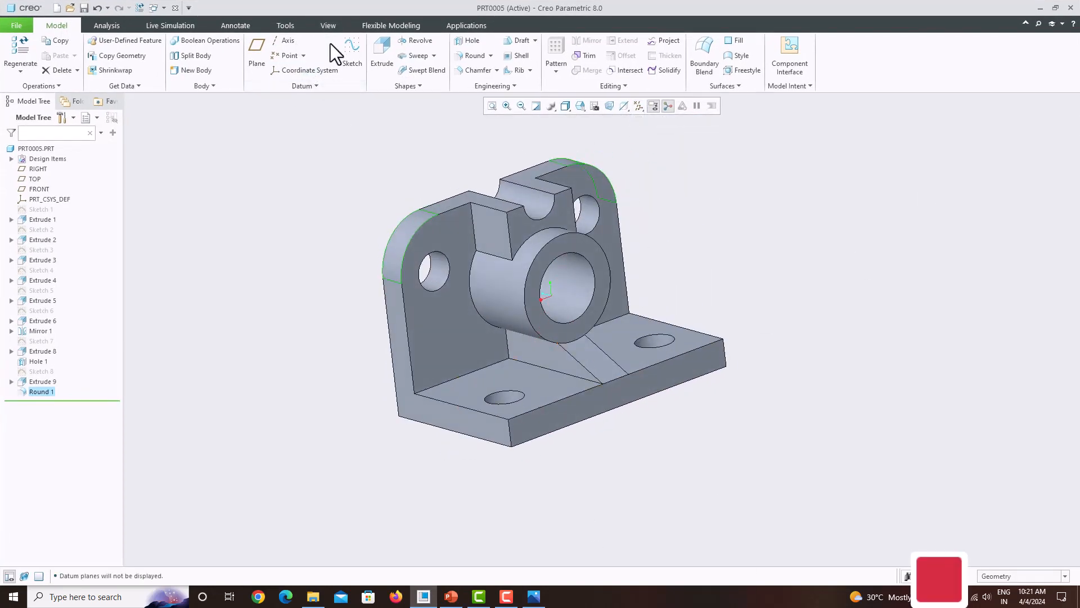
Choose the white appearance from the appearance gallery as the active one.
left_click(330, 25)
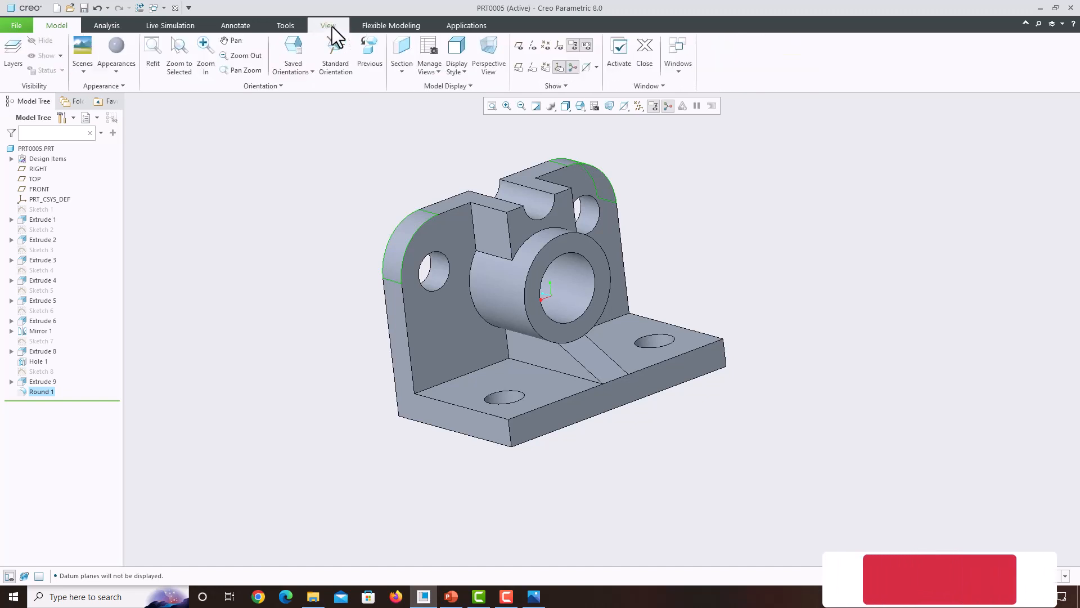
left_click(117, 73)
left_click(136, 134)
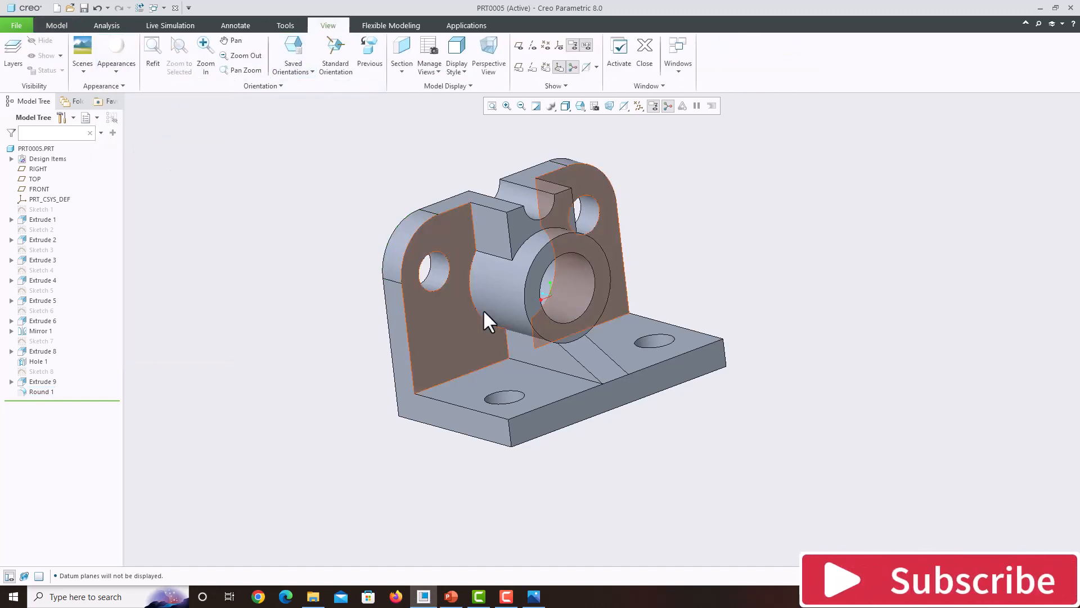
left_click(561, 293)
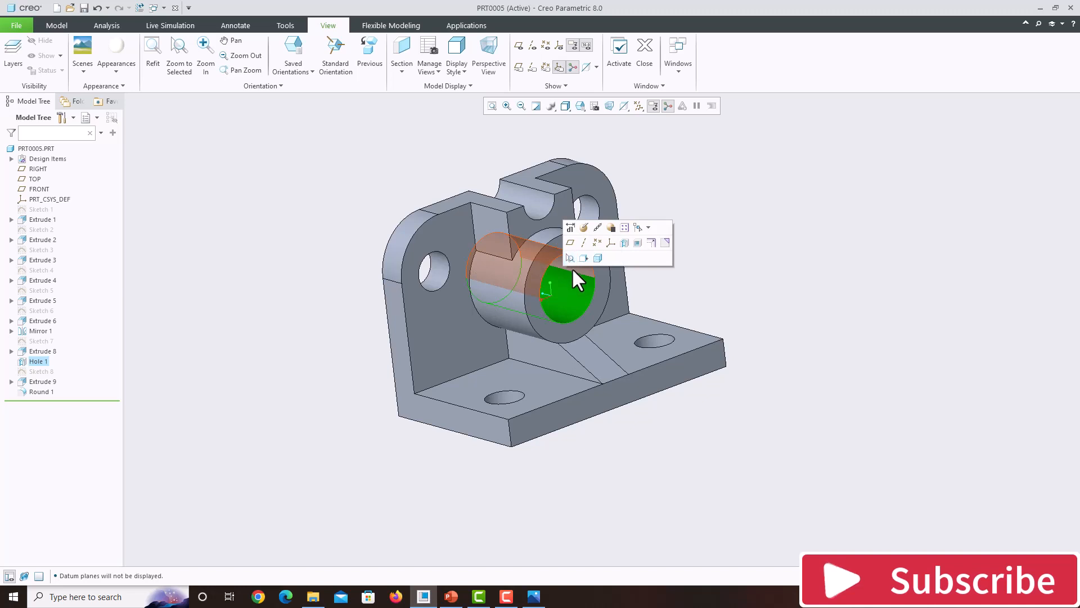
left_click(572, 269, "shift")
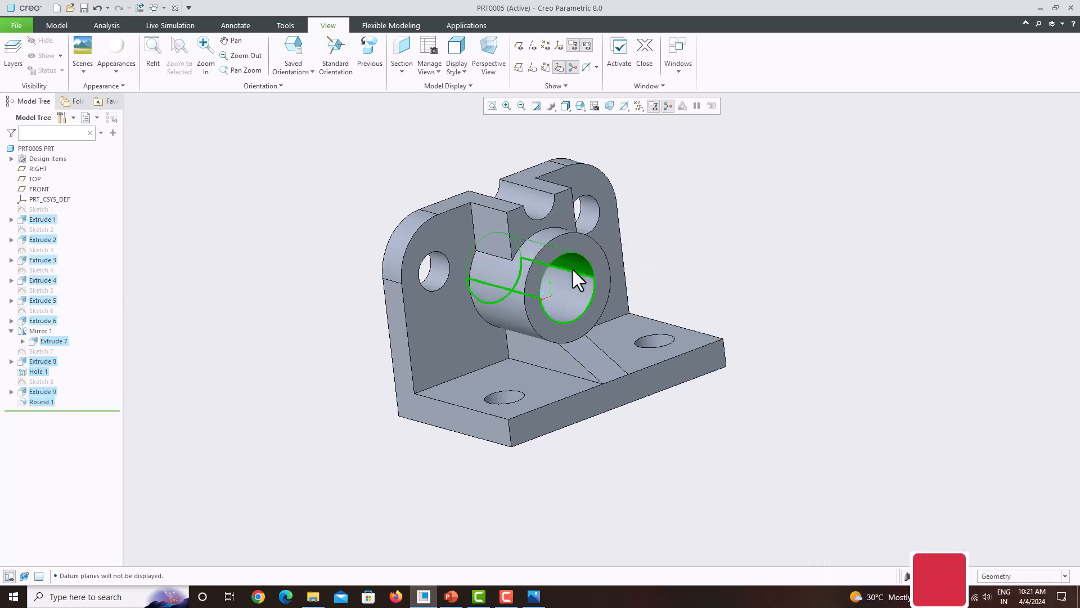
left_click(589, 201, "shift")
left_click(845, 279)
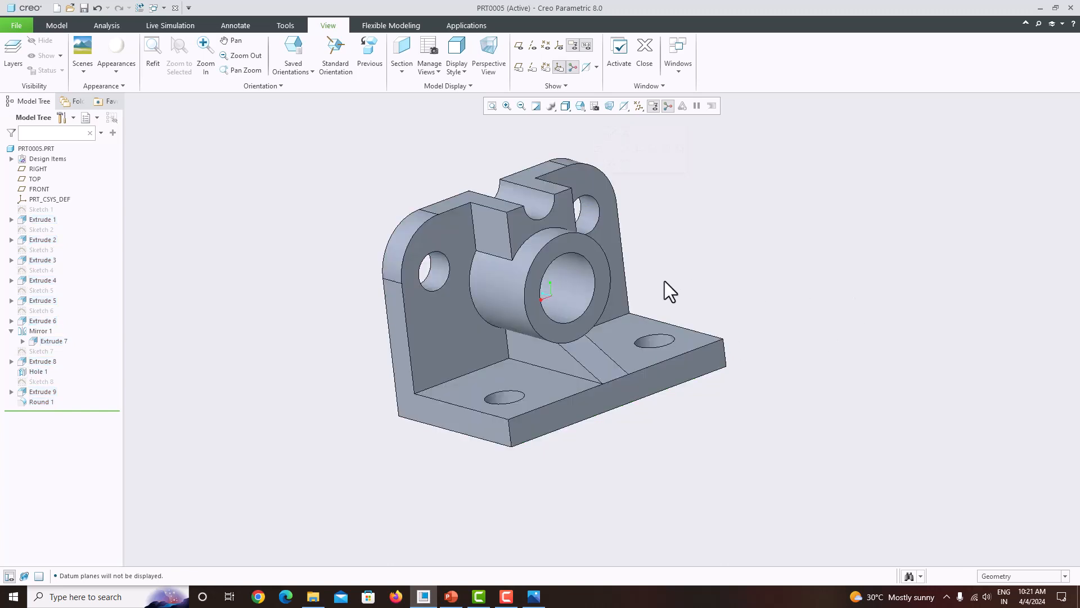
Apply the white appearance to the inner surfaces of the boss hole, the two upright-plate holes and the two base holes.
left_click(566, 288)
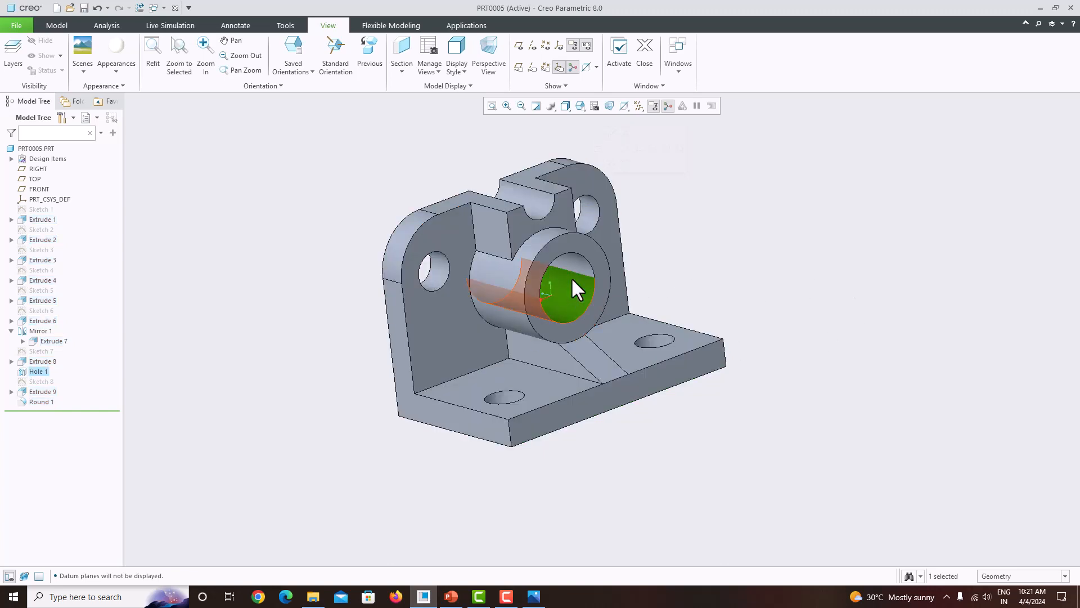
left_click(590, 205, "ctrl")
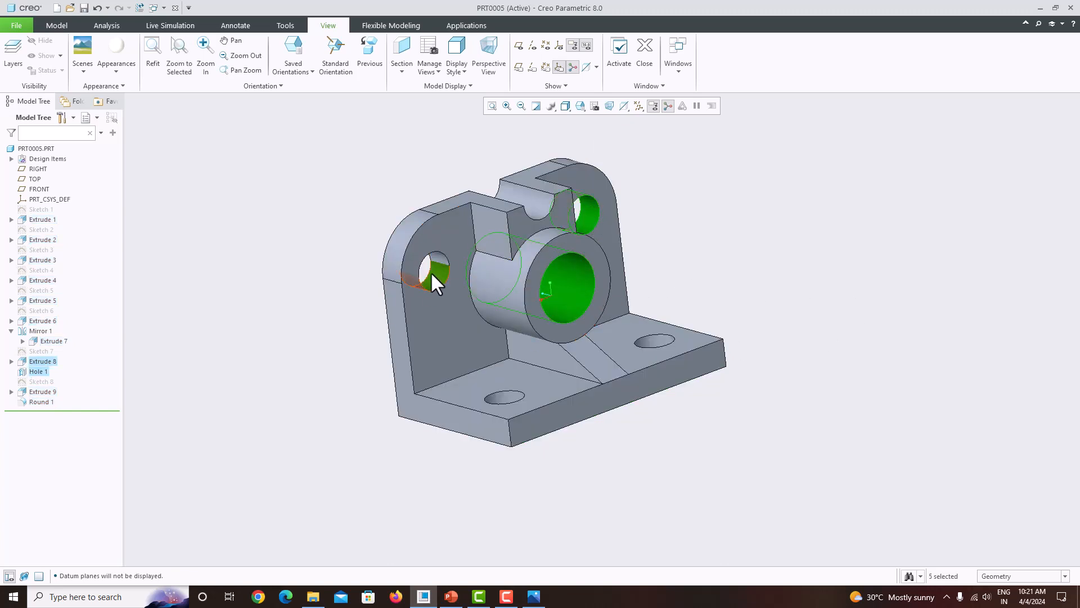
left_click(438, 254, "ctrl")
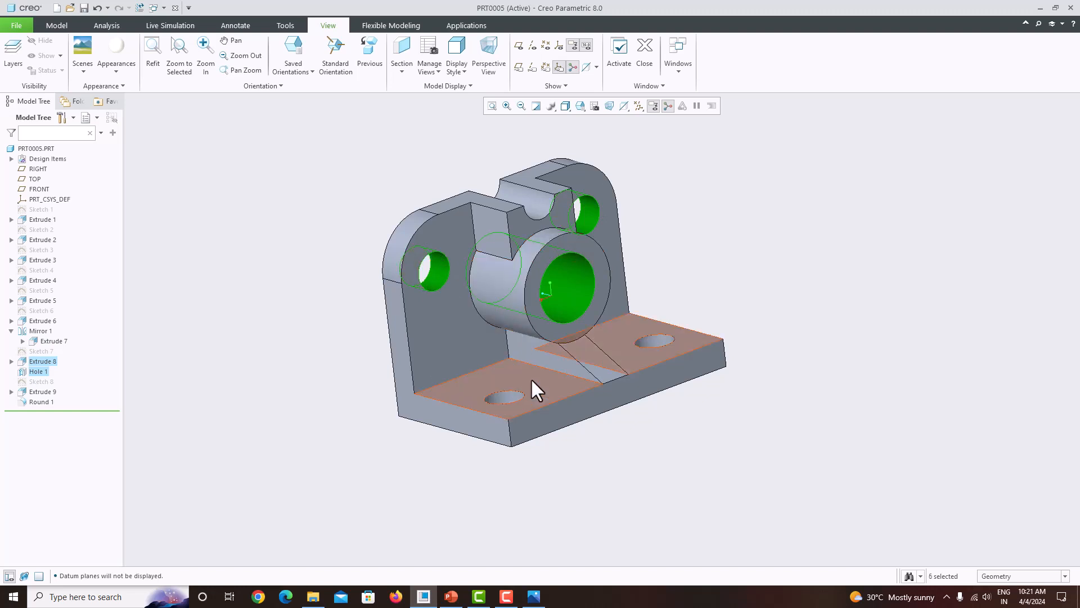
left_click(505, 397, "ctrl")
left_click(663, 338, "ctrl")
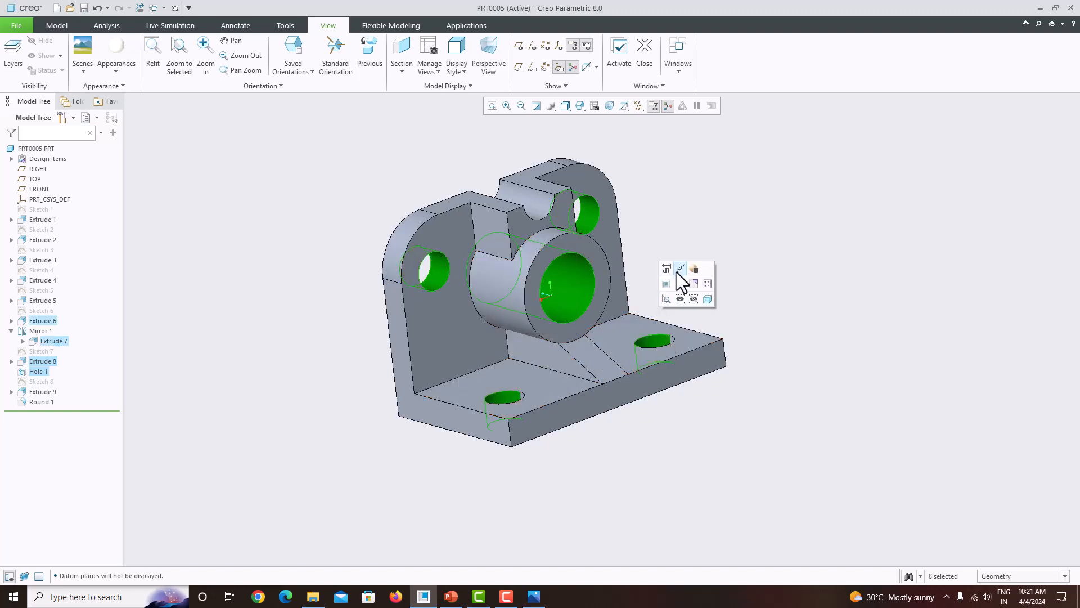
middle_click_drag(762, 298, 769, 323)
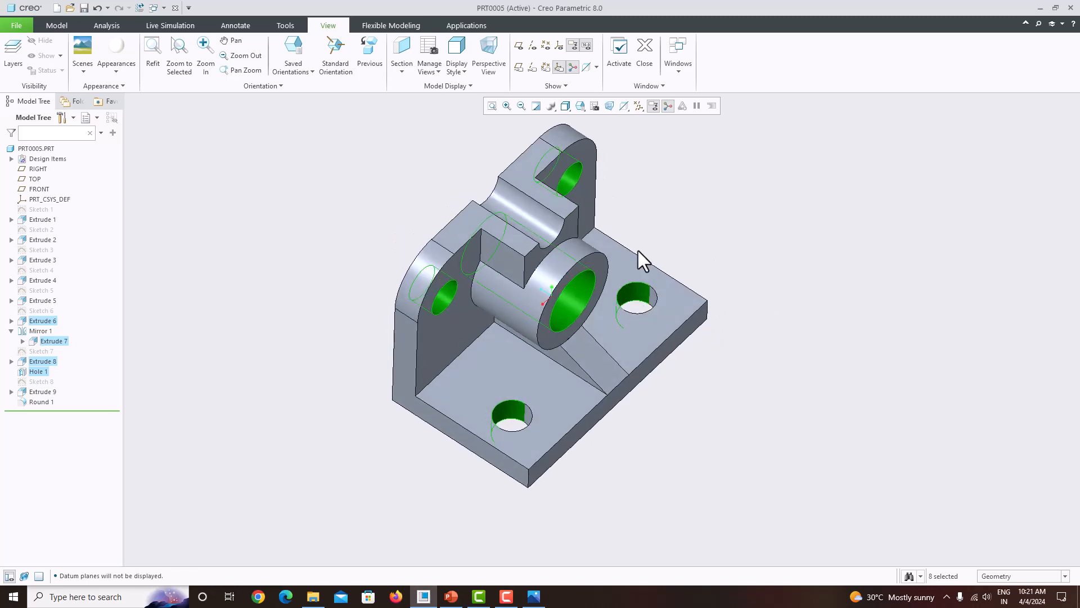
left_click(123, 48)
middle_click_drag(755, 316, 695, 319)
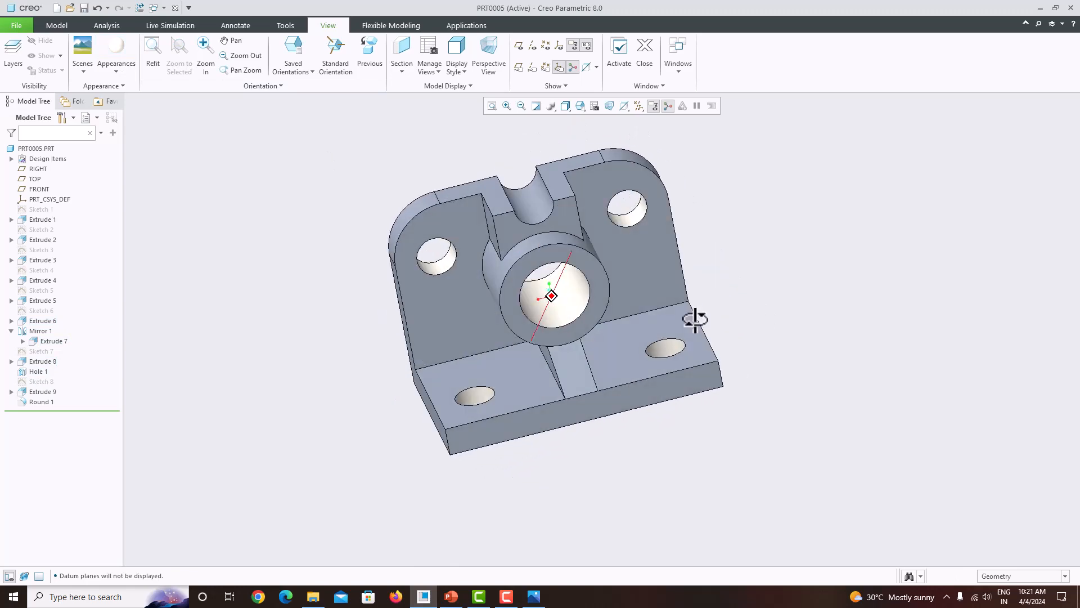
Choose the bright green appearance from the appearance gallery as the active one.
left_click(116, 56)
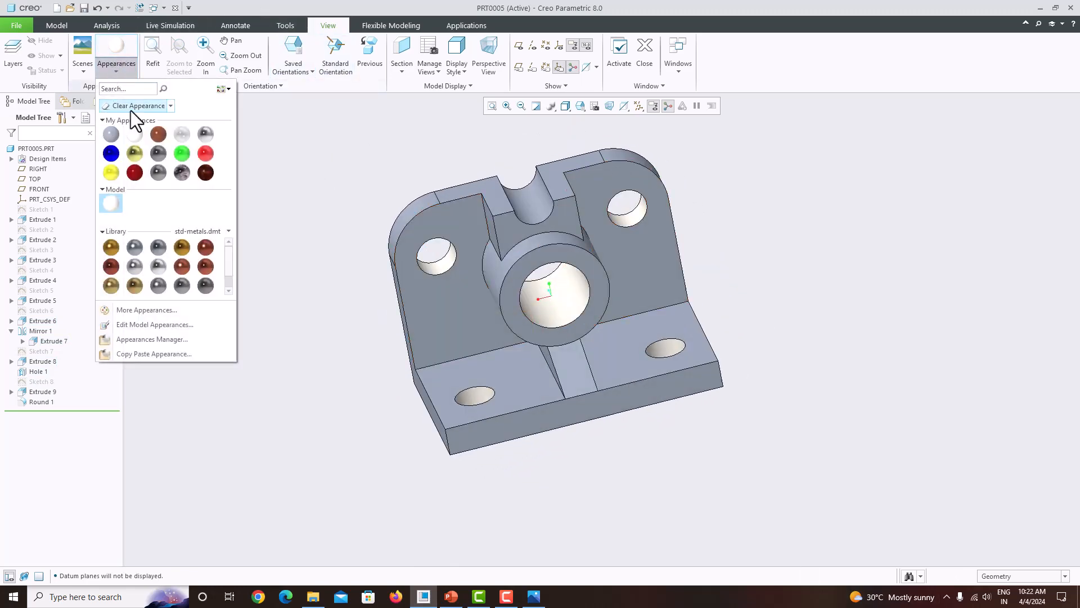
left_click(183, 154)
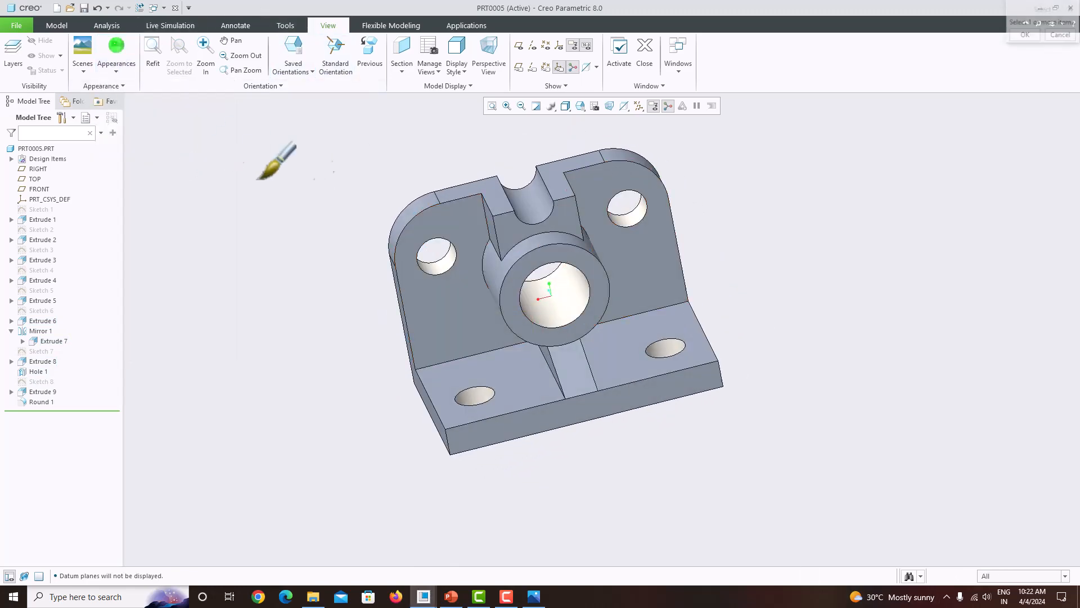
left_click(478, 192)
left_click(507, 366, "ctrl")
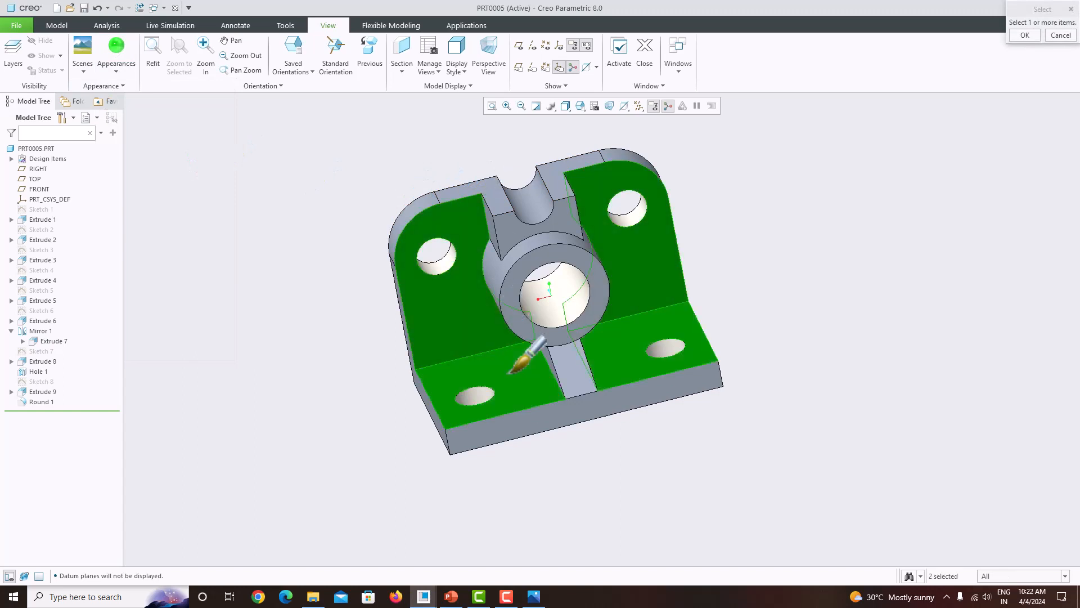
left_click(557, 424, "ctrl")
left_click(574, 211, "ctrl")
left_click(599, 242, "ctrl")
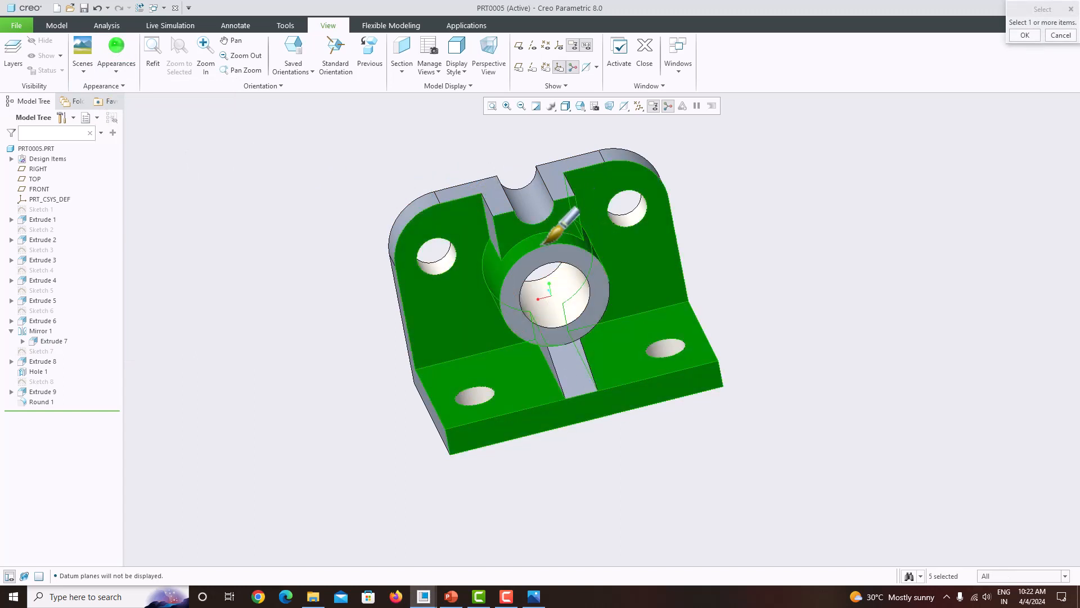
left_click(616, 169, "ctrl")
left_click(585, 159, "ctrl")
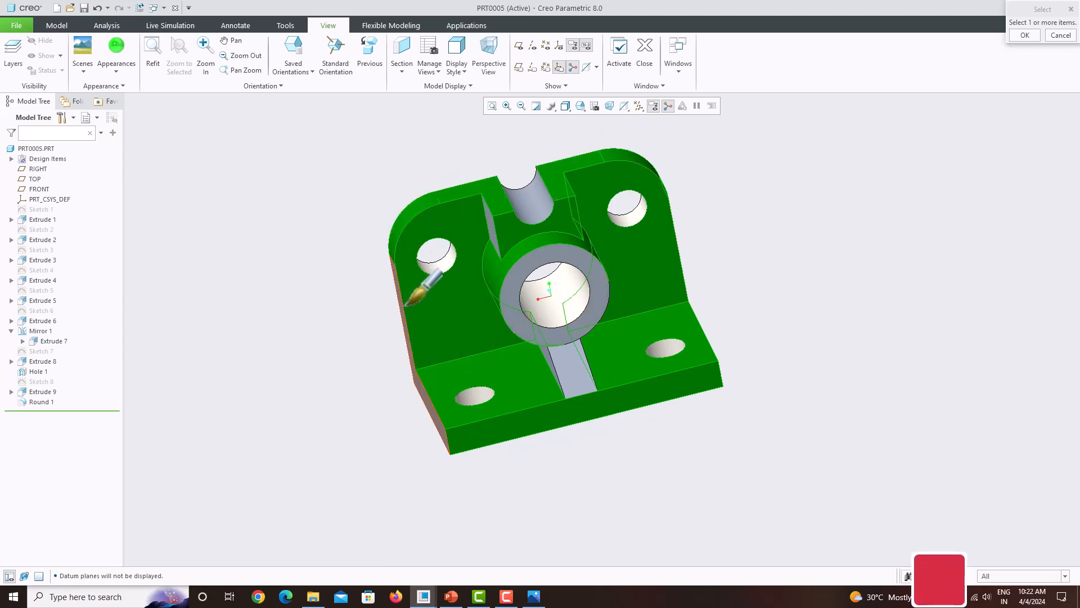
middle_click_drag(416, 268, 552, 352)
left_click(561, 316, "ctrl")
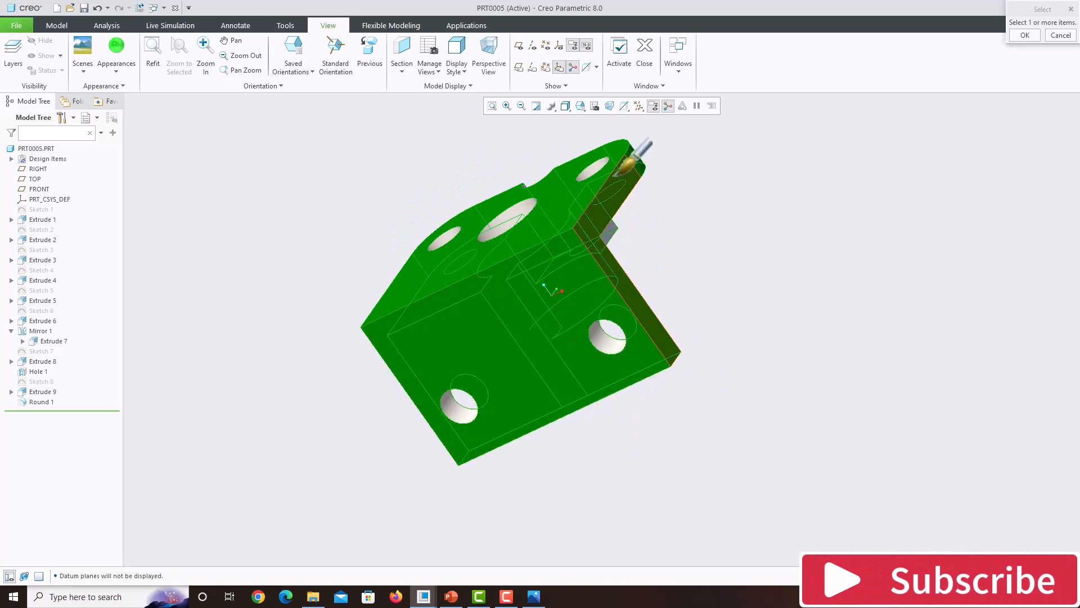
left_click(118, 47)
middle_click_drag(816, 186, 546, 309)
Apply the green appearance to the upright plate's front and top faces, the boss's outer surface, the base top and one end face with its round.
left_click(124, 54)
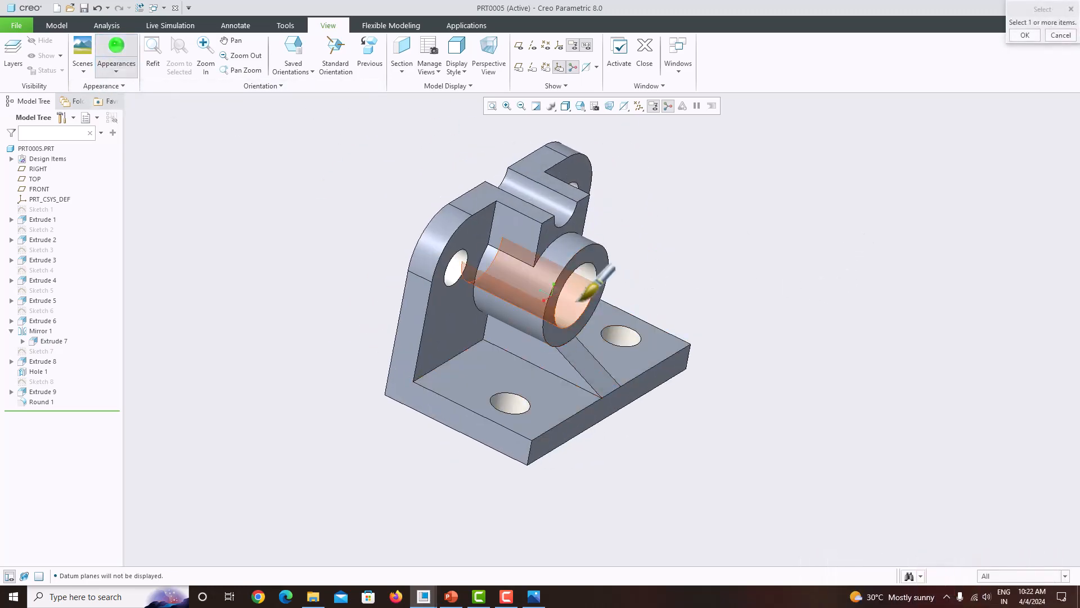
left_click(549, 315)
left_click(519, 380, "ctrl")
left_click(506, 337, "ctrl")
left_click(457, 328, "ctrl")
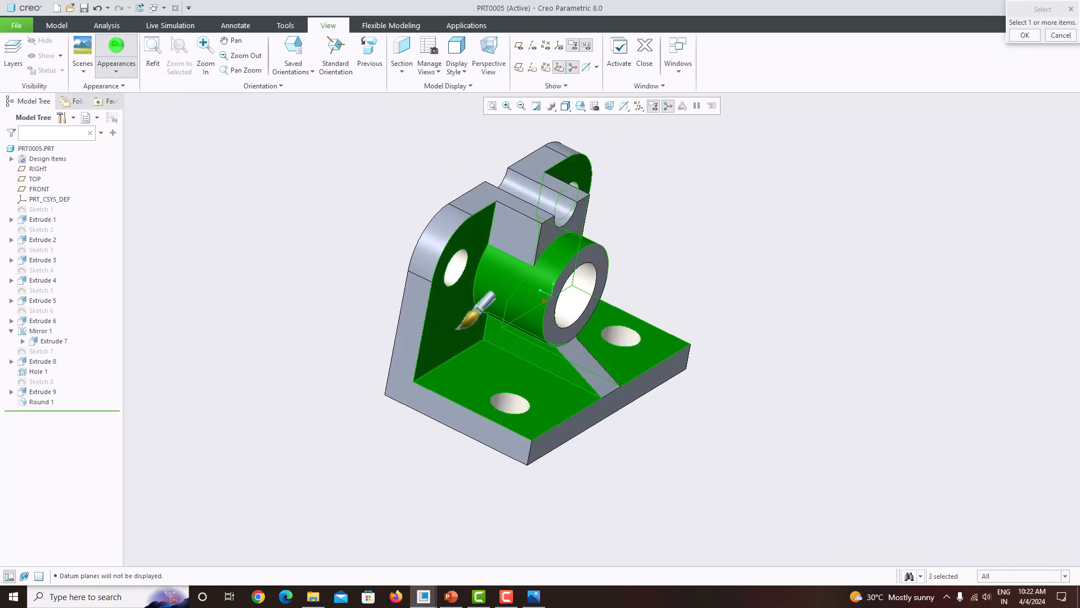
left_click(425, 265, "ctrl")
left_click(423, 291, "ctrl")
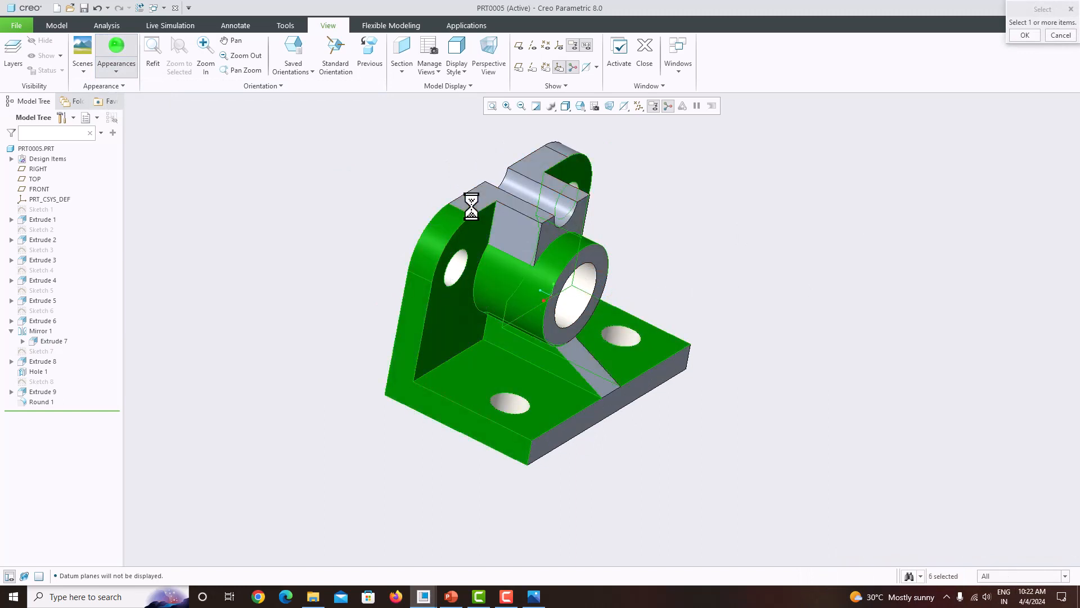
left_click(1025, 36)
Apply the green appearance to the other corner round of the upright plate and the bracket's opposite end face.
middle_click_drag(748, 222, 722, 232)
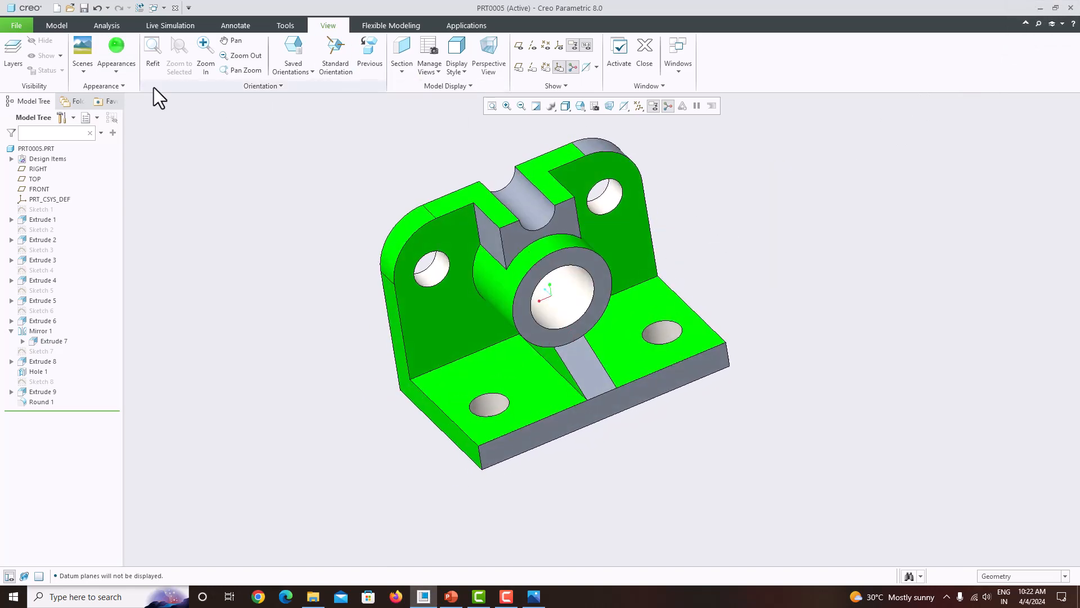
left_click(612, 145)
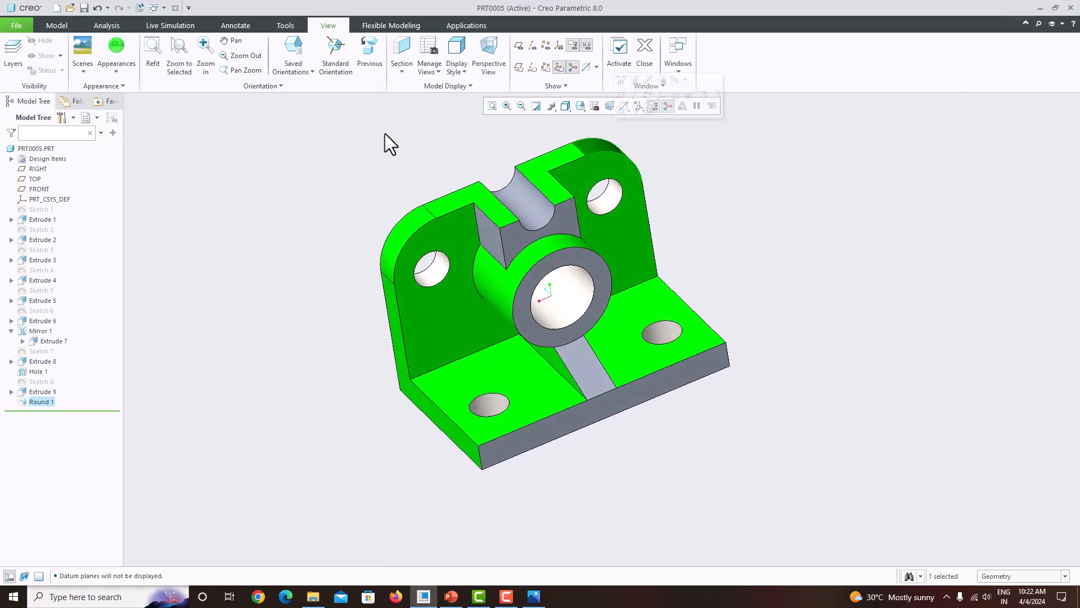
left_click(128, 49)
middle_click_drag(482, 273, 699, 257)
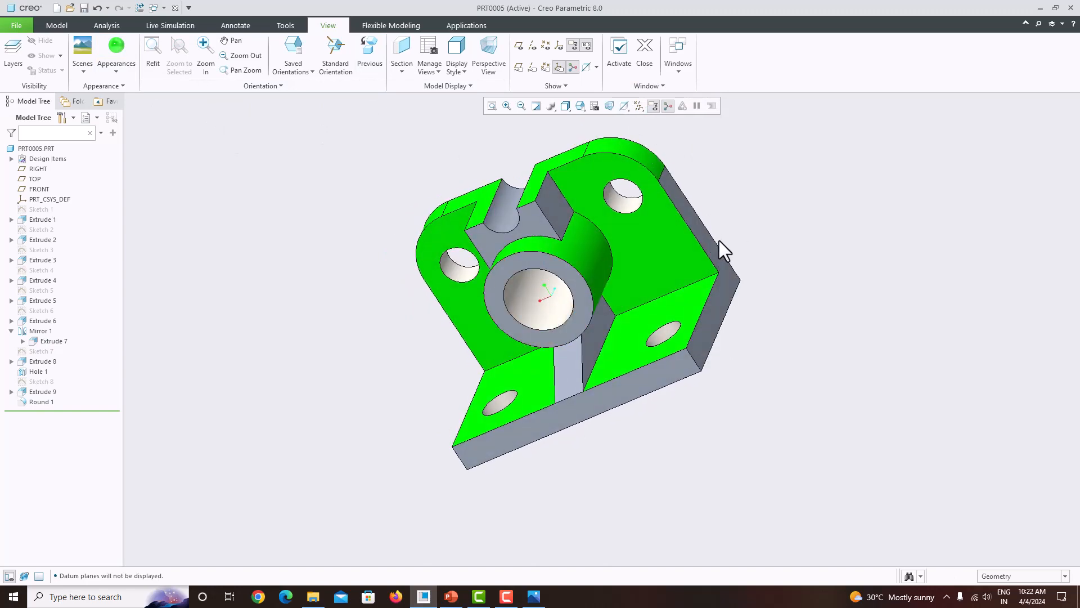
left_click(721, 250)
left_click(122, 50)
Apply the green appearance to the front edge face and the underside of the base.
middle_click_drag(417, 269, 652, 311)
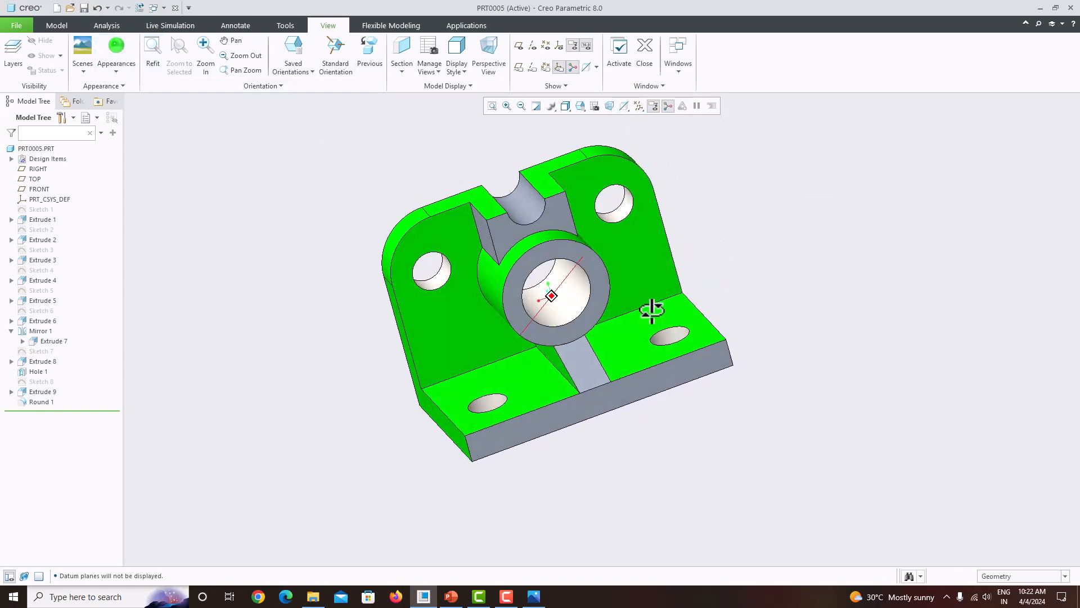
left_click(647, 388)
middle_click_drag(653, 384, 672, 313)
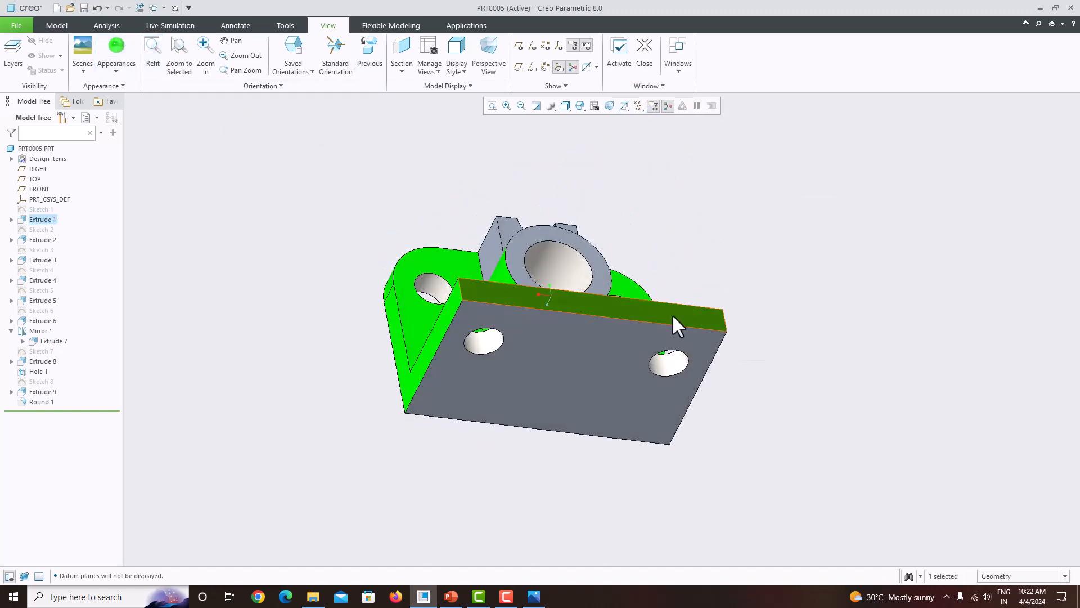
left_click(612, 353, "ctrl")
mouse_move(619, 260)
middle_mouse_down()
mouse_move(644, 318)
mouse_move(608, 361)
mouse_move(590, 350)
mouse_move(605, 369)
middle_mouse_up()
left_click(130, 59)
scroll(746, 313, "up", 3)
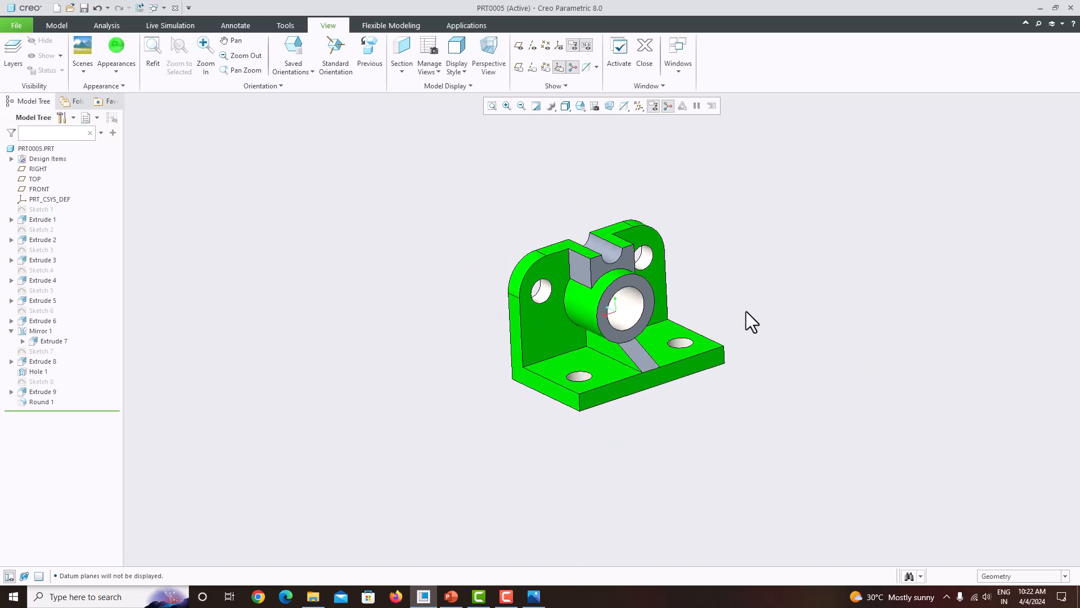
scroll(746, 313, "down", 3)
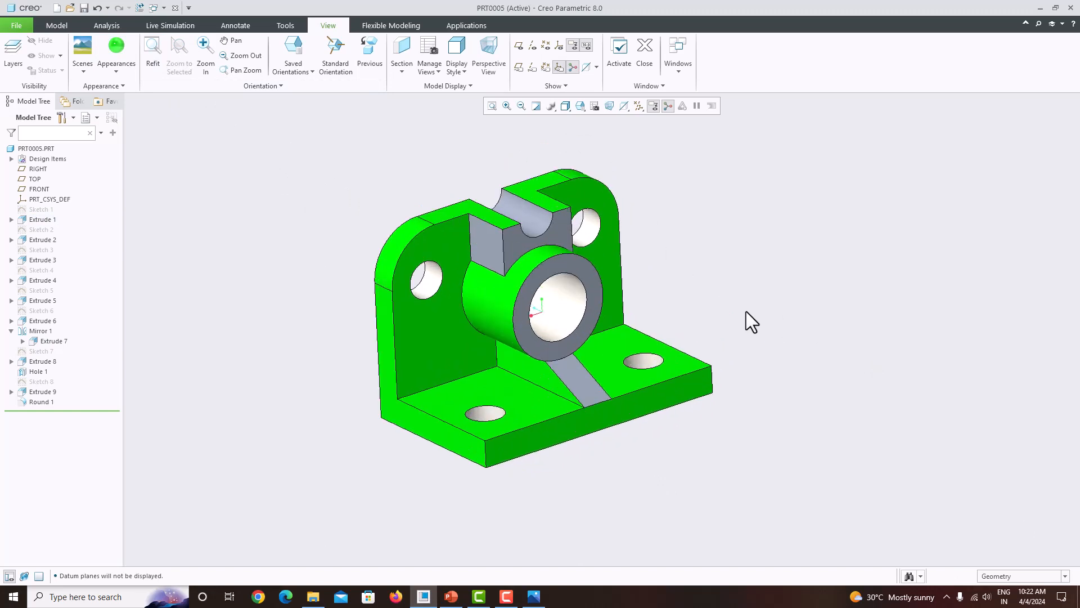